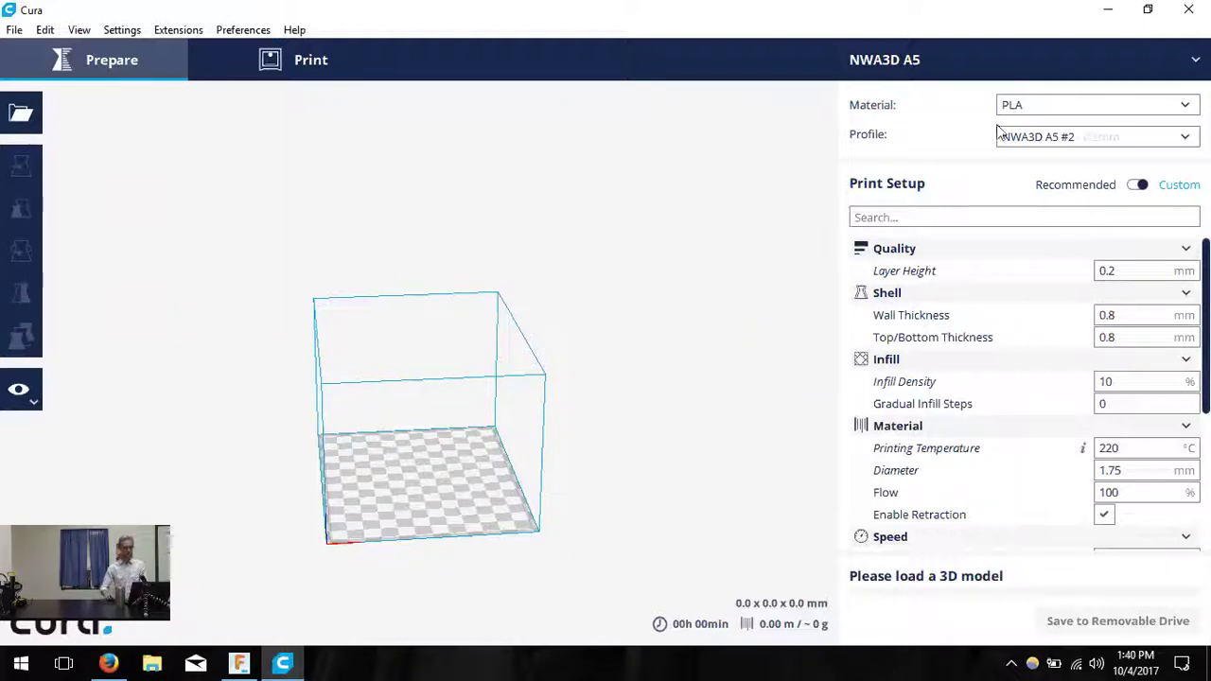
- Switch the print setup to Recommended mode and check the material and profile choices
{"action": "left_click", "coordinate": [1024, 49]}
{"action": "left_click", "coordinate": [1092, 180]}
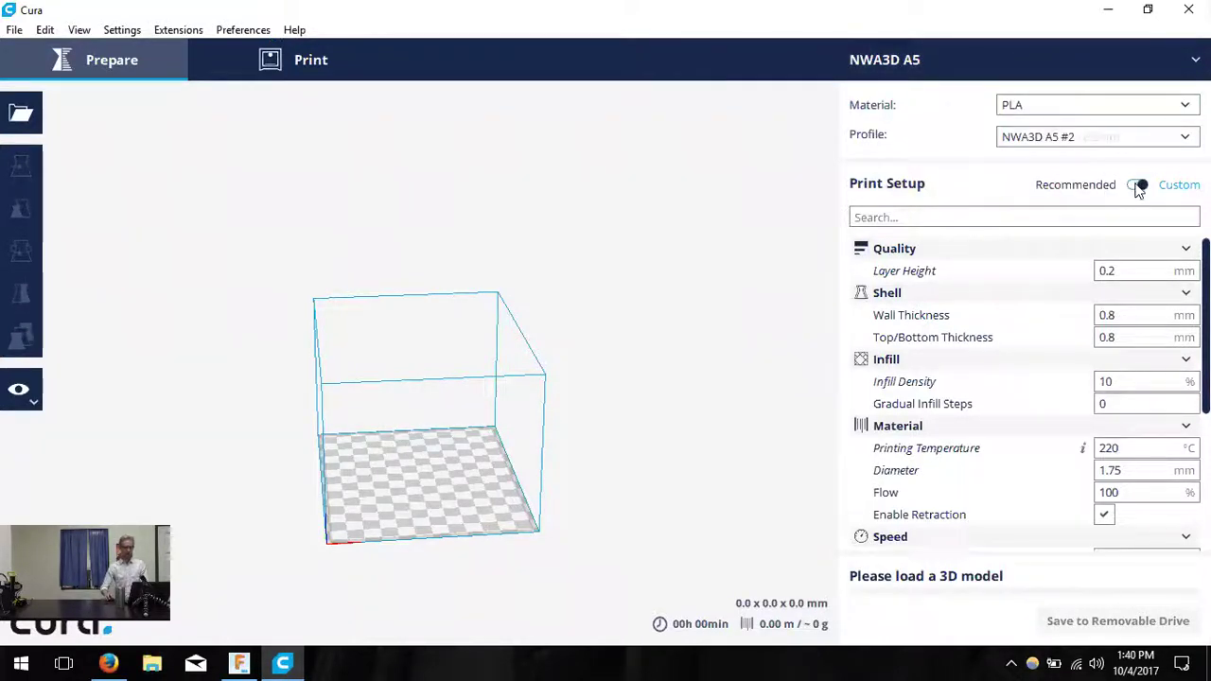
{"action": "left_click", "coordinate": [1101, 101]}
{"action": "left_click", "coordinate": [1099, 111]}
{"action": "left_click", "coordinate": [1094, 137]}
{"action": "left_click", "coordinate": [1094, 136]}
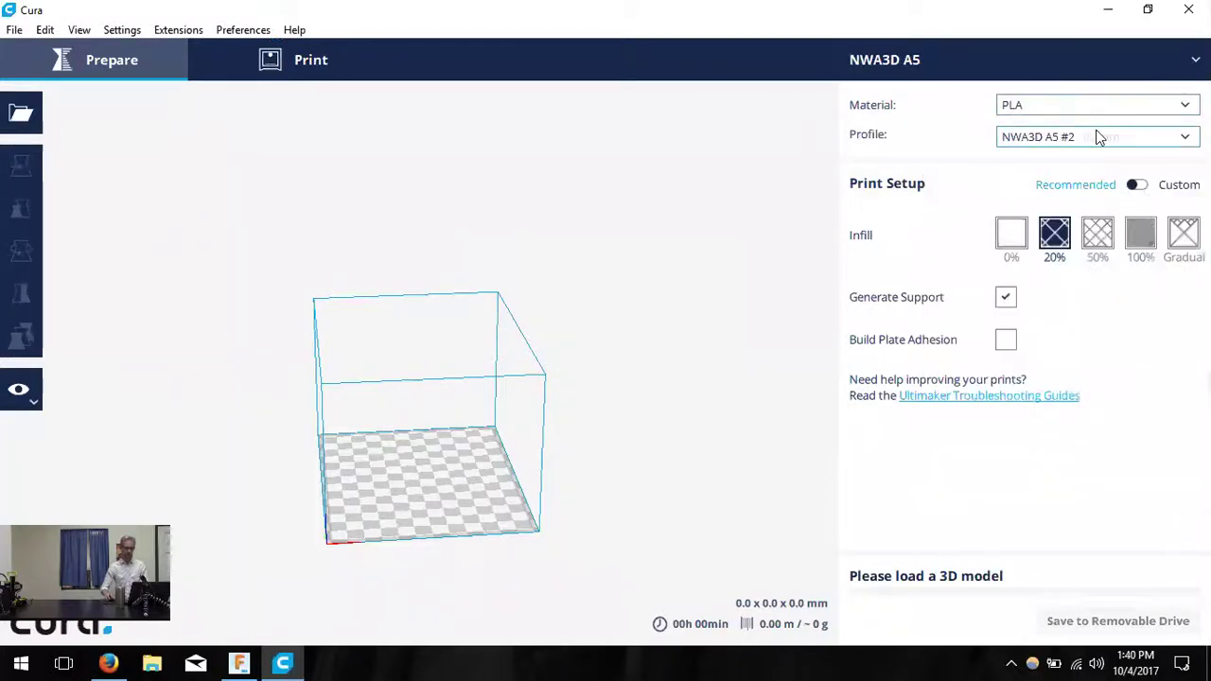
- Add a new Custom FDM printer with the name NWA3D A5
{"action": "left_click", "coordinate": [113, 32]}
{"action": "mouse_move", "coordinate": [181, 49]}
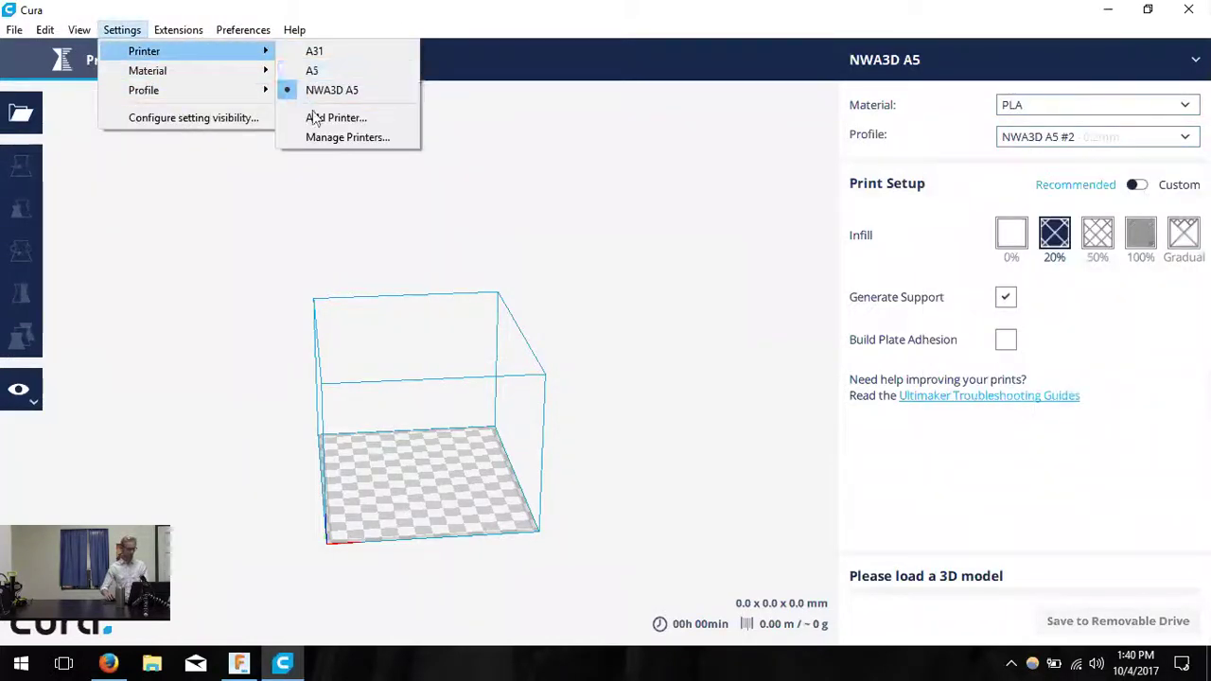
{"action": "left_click", "coordinate": [322, 117]}
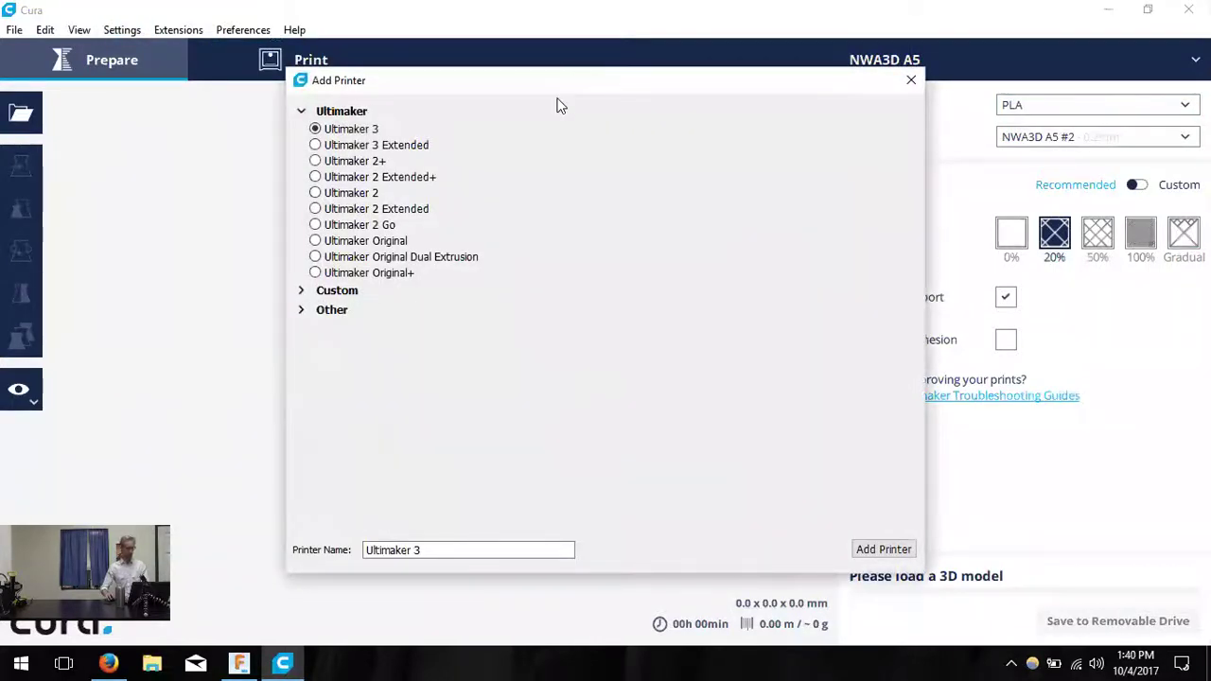
{"action": "left_click_drag", "start_coordinate": [571, 86], "coordinate": [502, 114]}
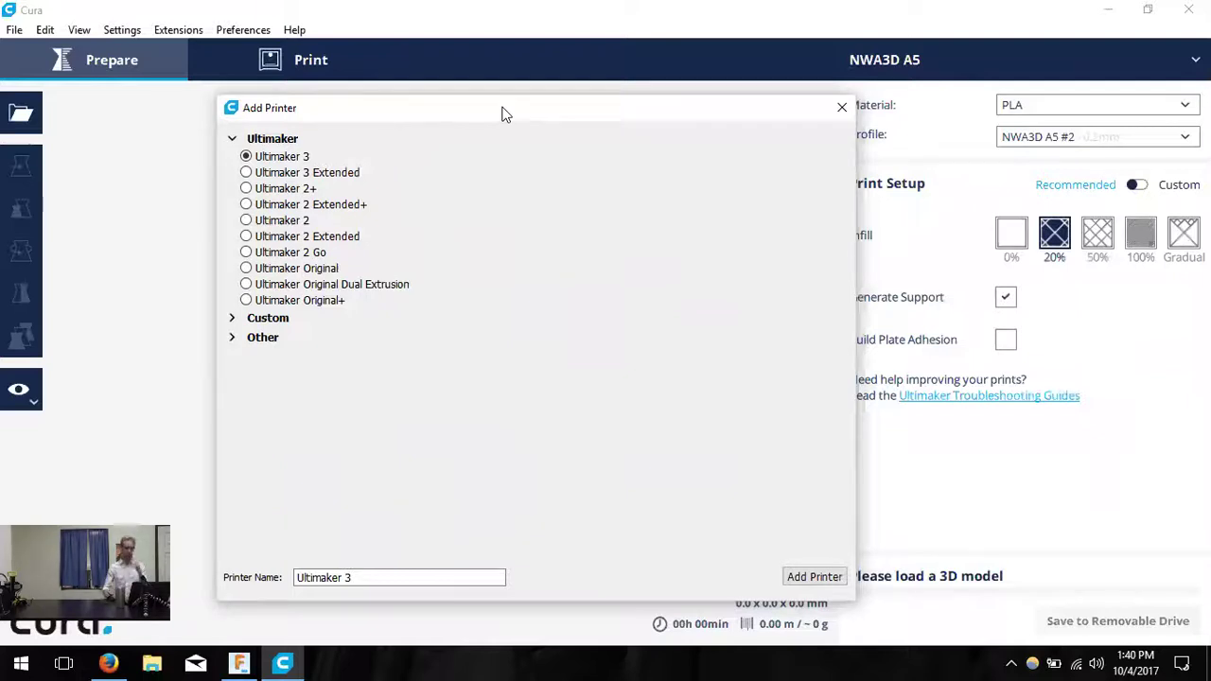
{"action": "left_click", "coordinate": [268, 318]}
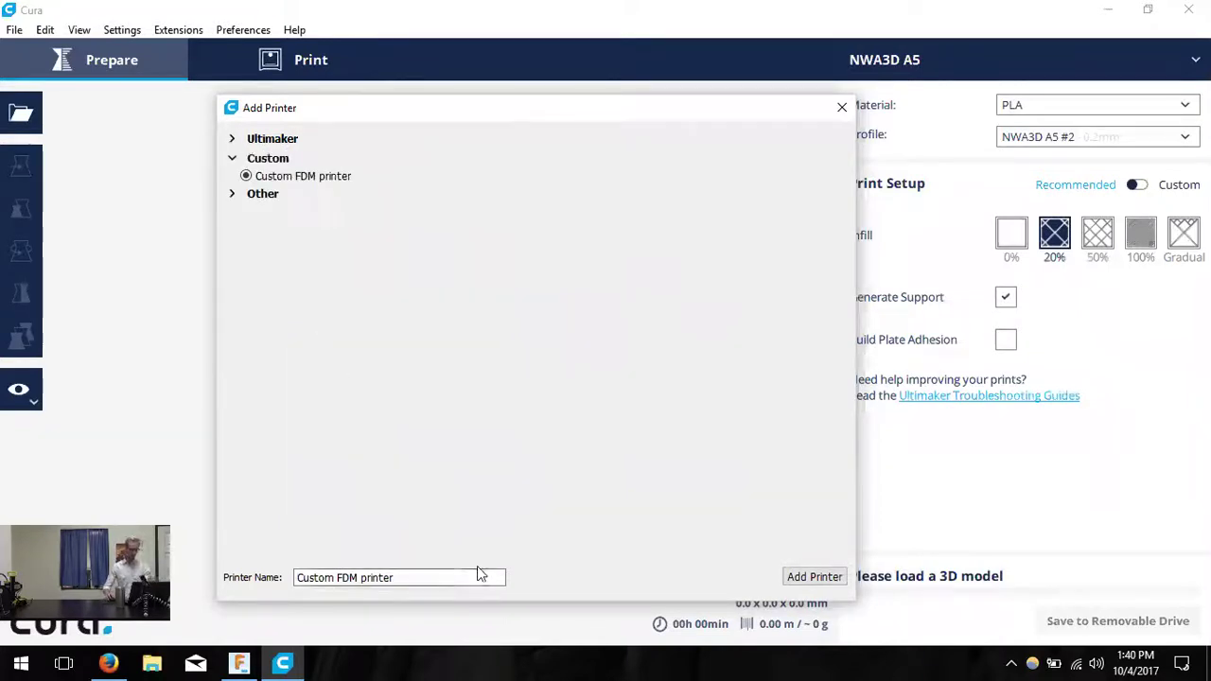
{"action": "left_click_drag", "start_coordinate": [470, 579], "coordinate": [233, 587]}
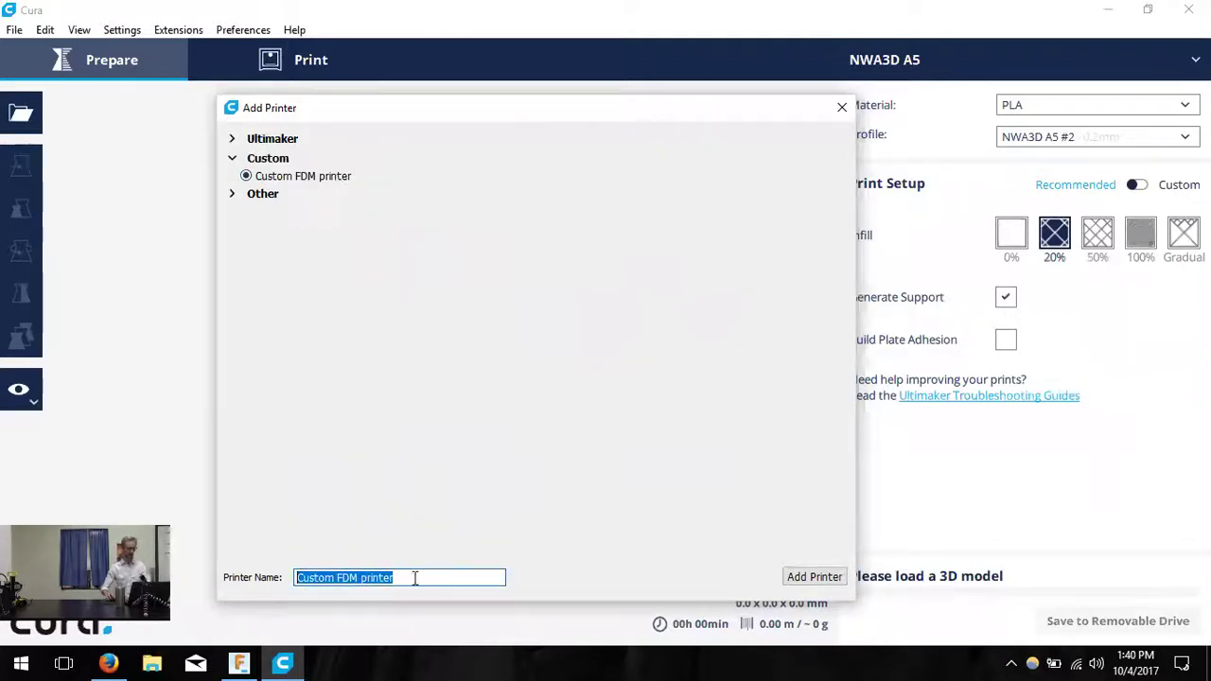
{"action": "type", "text": "NWA3"}
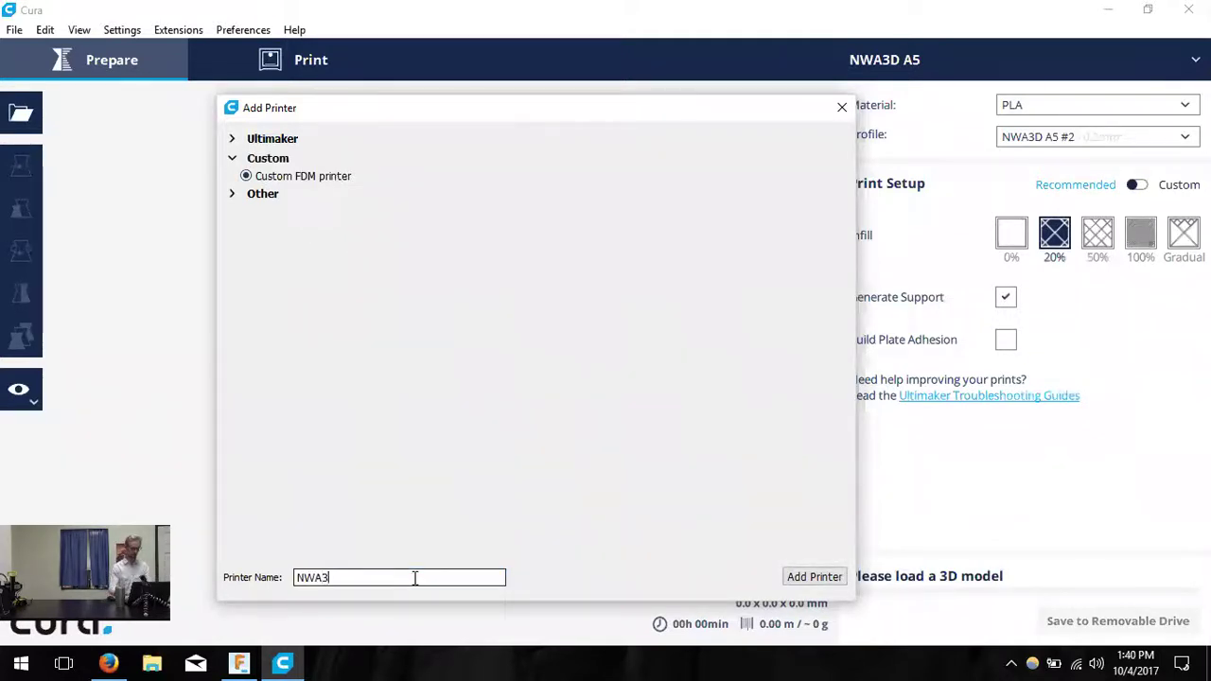
{"action": "type", "text": "D A5"}
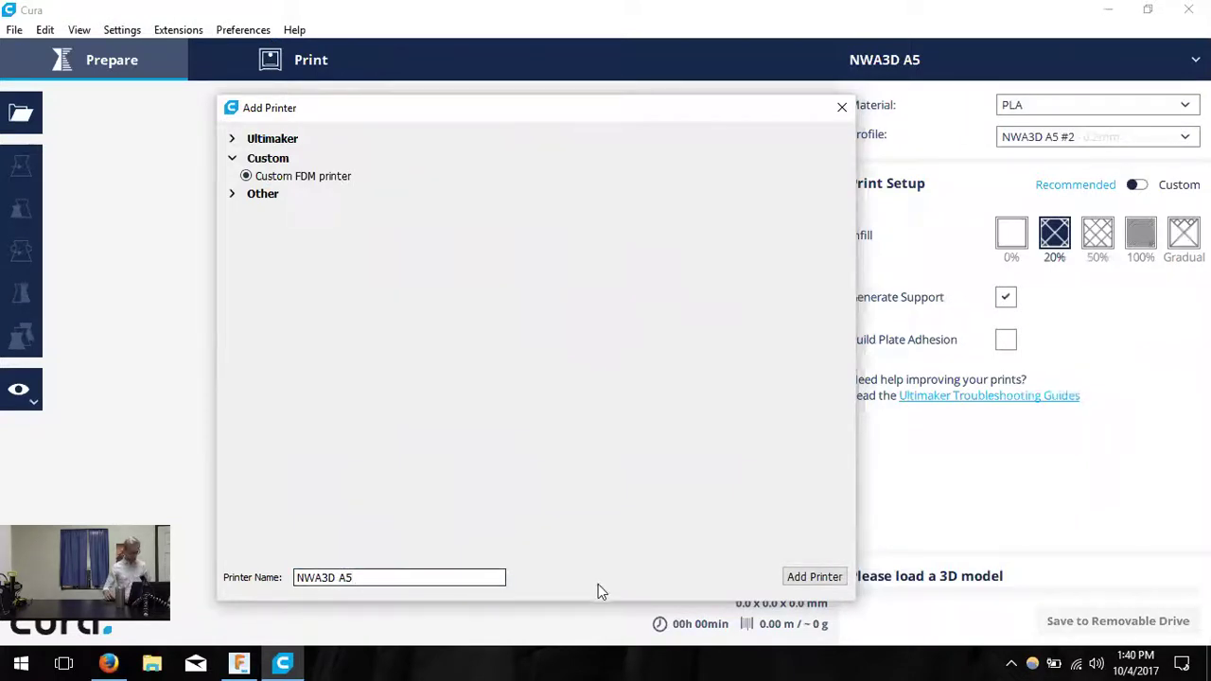
{"action": "left_click", "coordinate": [813, 579]}
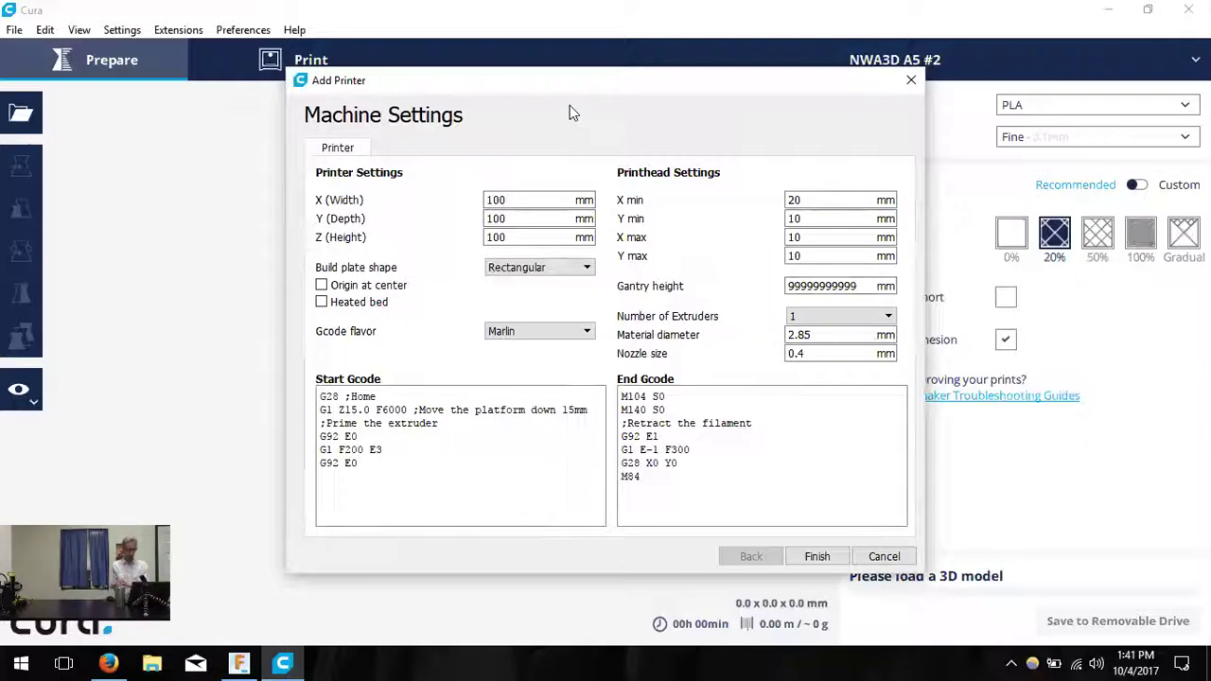
- Set the new printer's build area to 125 mm in X width and 150 mm in Y depth
{"action": "left_click", "coordinate": [522, 202]}
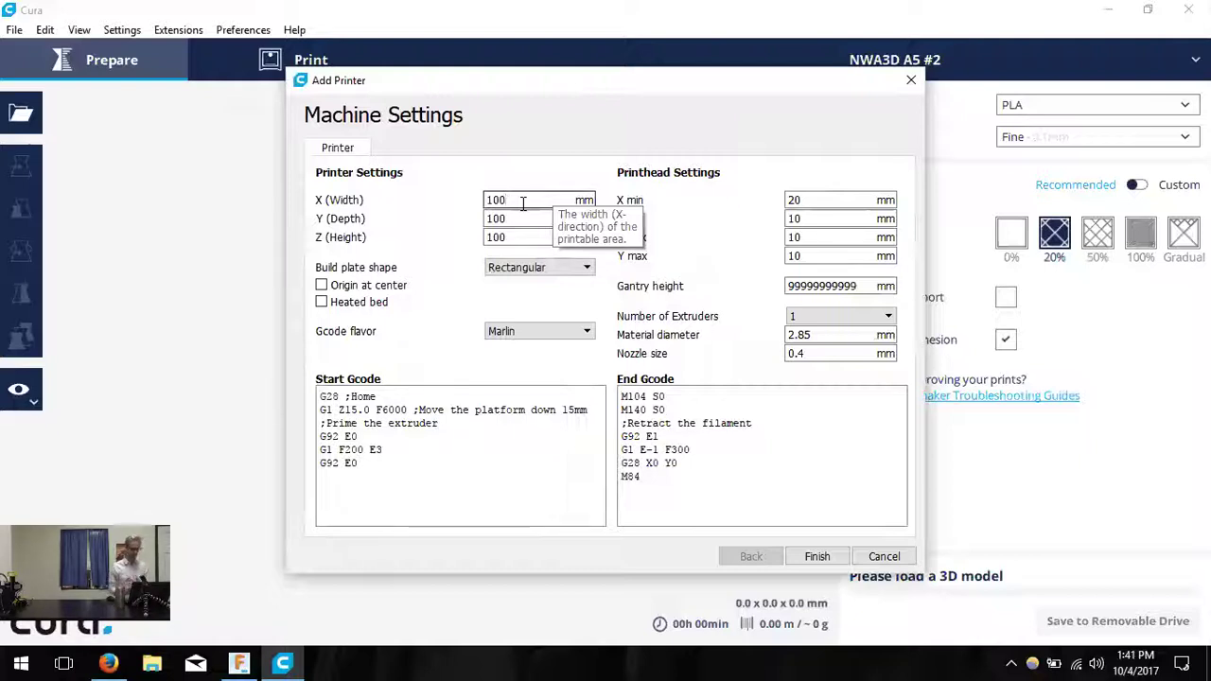
{"action": "key", "text": "BackSpace"}
{"action": "key", "text": "BackSpace"}
{"action": "type", "text": "25"}
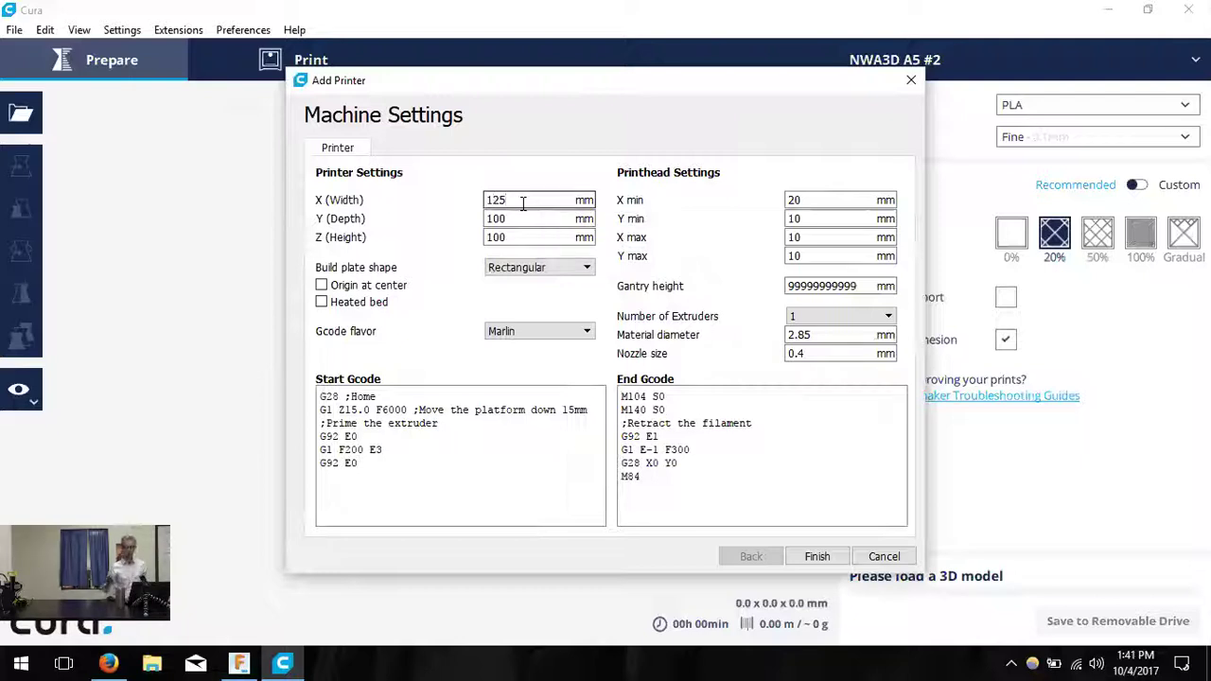
{"action": "left_click", "coordinate": [532, 220]}
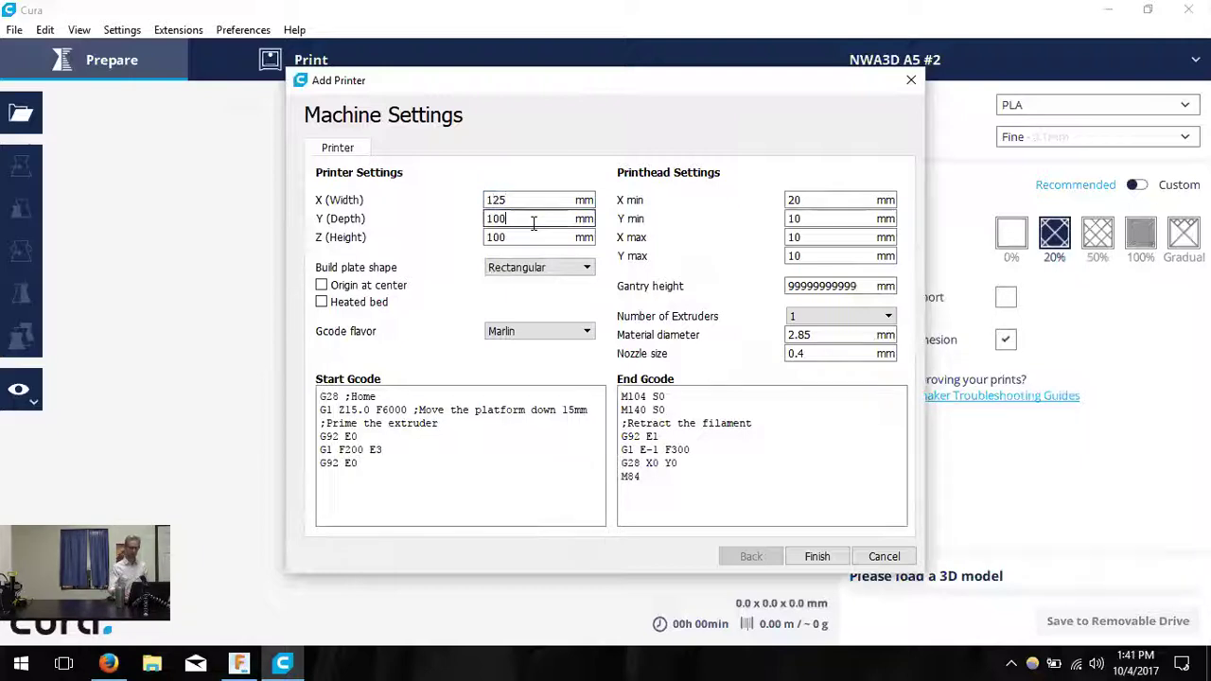
{"action": "key", "text": "BackSpace"}
{"action": "key", "text": "BackSpace"}
{"action": "type", "text": "50"}
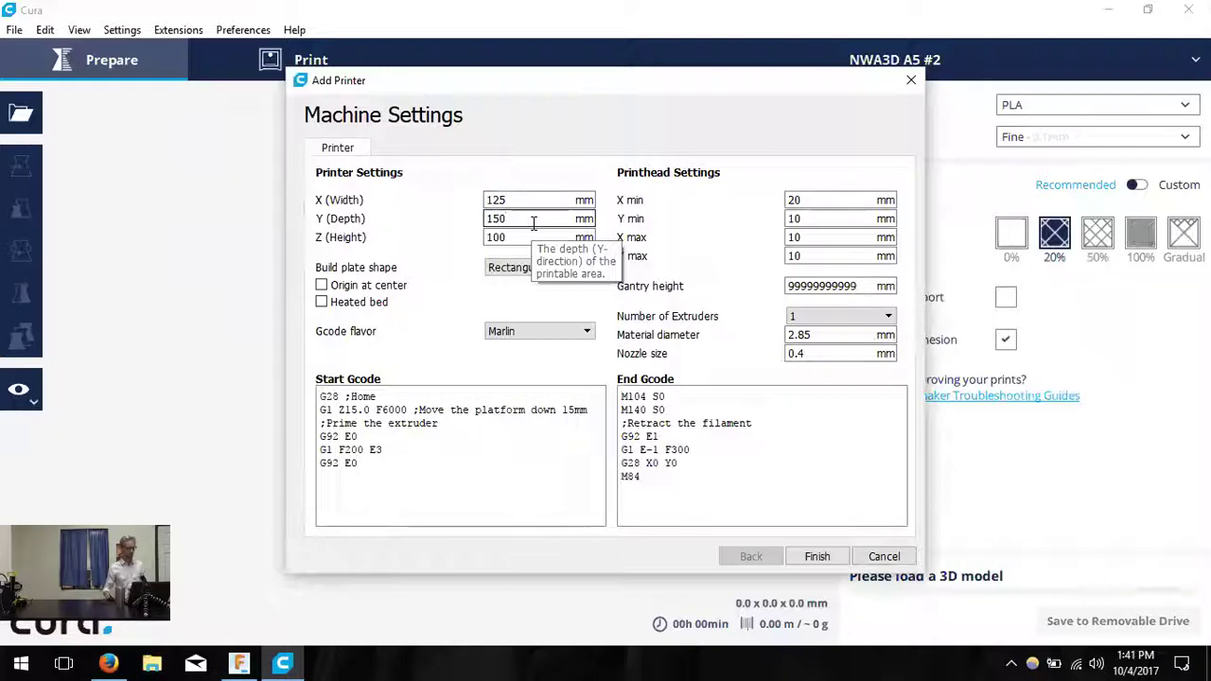
{"action": "left_click", "coordinate": [531, 237]}
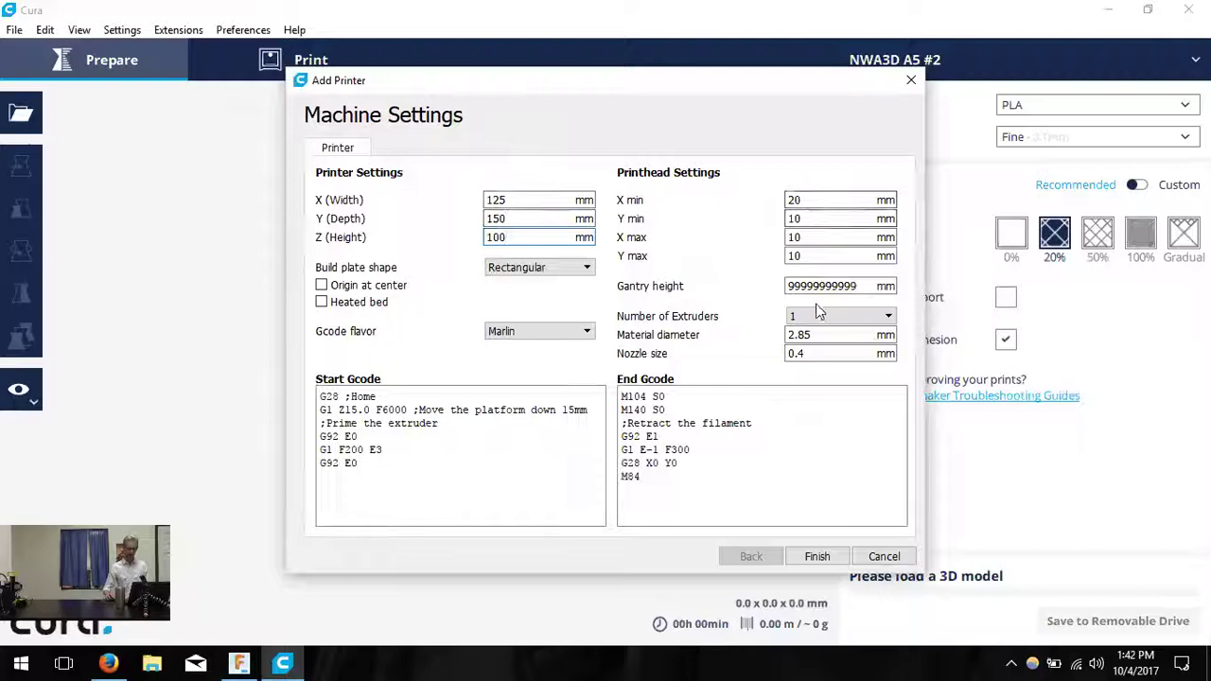
- Set the printhead's material diameter to 1.75 mm and finish the machine settings
{"action": "left_click", "coordinate": [834, 333]}
{"action": "left_click_drag", "start_coordinate": [852, 336], "coordinate": [692, 359]}
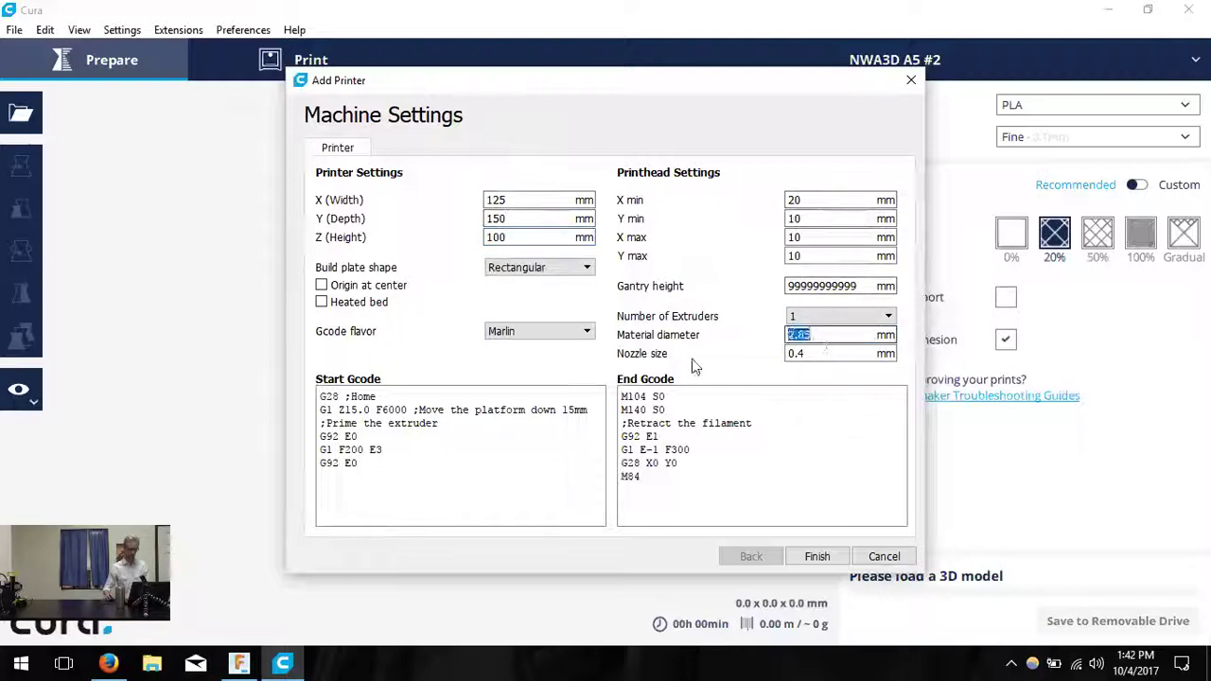
{"action": "type", "text": "1.75"}
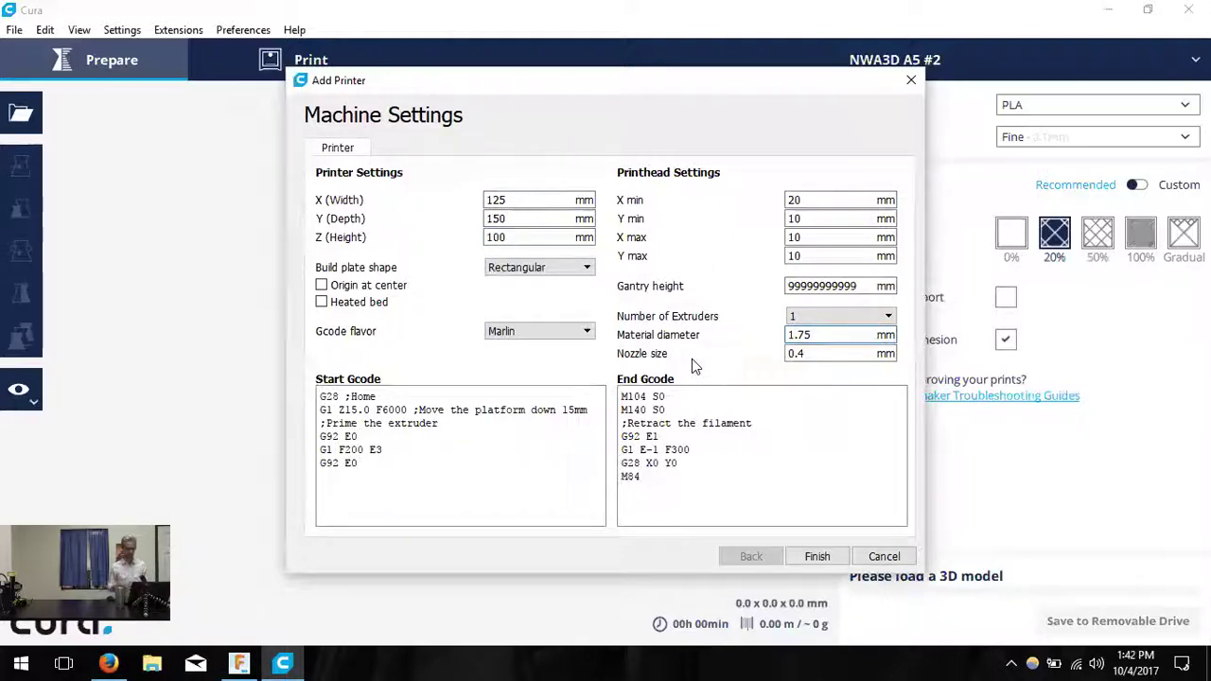
{"action": "left_click", "coordinate": [816, 556]}
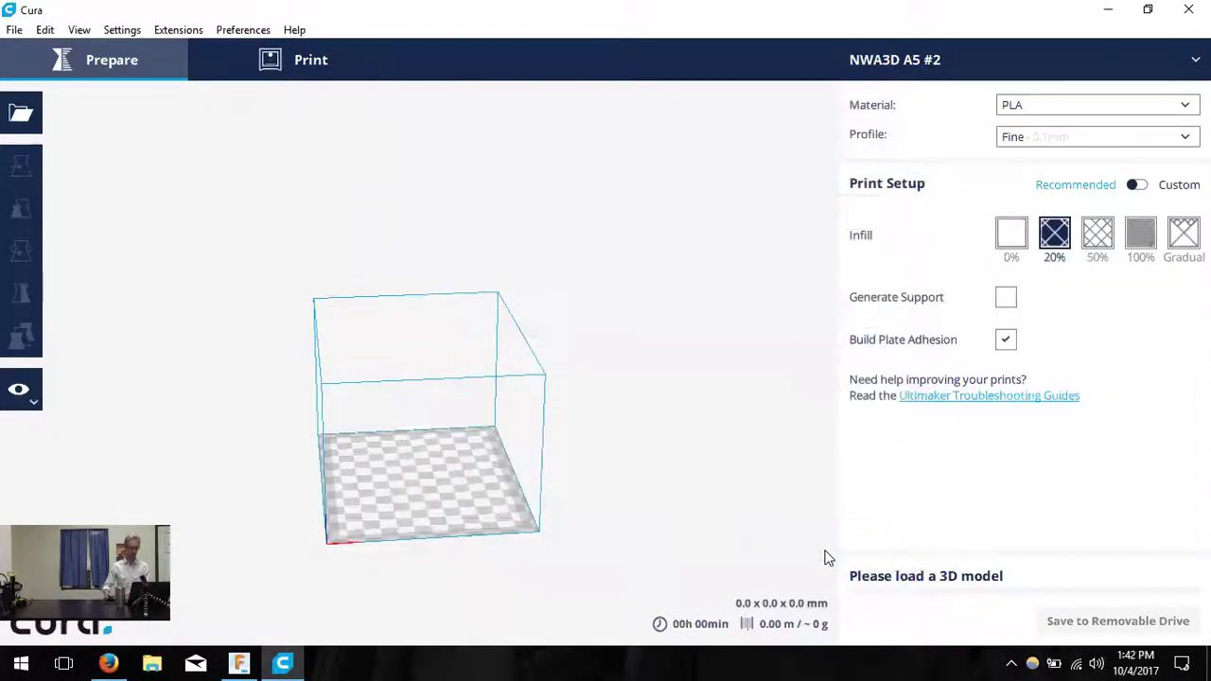
- Switch the print setup to Custom mode and collapse all setting categories from Quality through Build Plate Adhesion
{"action": "scroll", "coordinate": [500, 492], "scroll_direction": "up", "scroll_amount": 2}
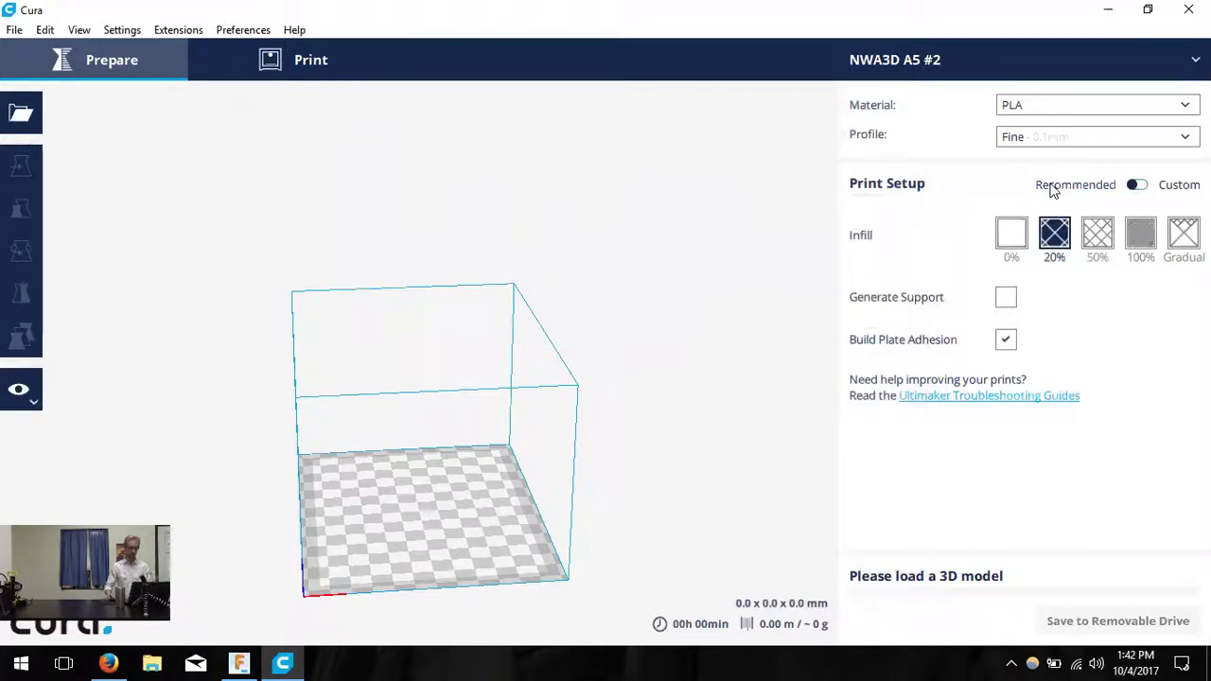
{"action": "left_click", "coordinate": [1178, 185]}
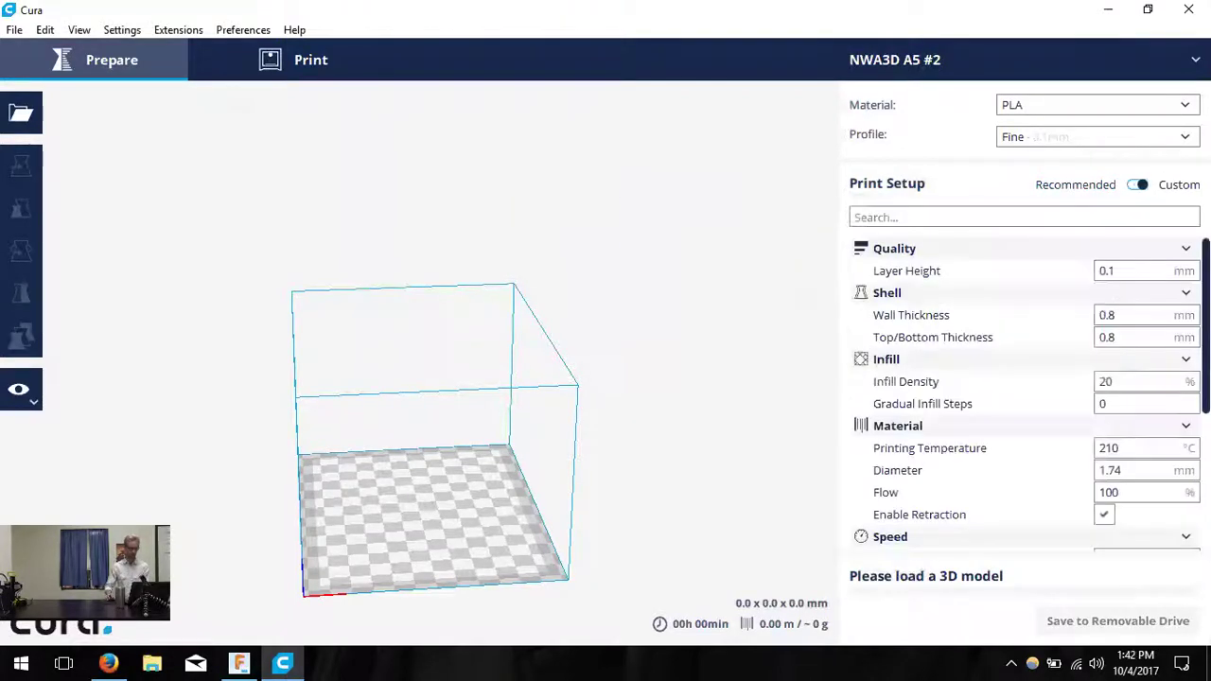
{"action": "left_click", "coordinate": [1175, 248]}
{"action": "left_click", "coordinate": [1050, 272]}
{"action": "left_click", "coordinate": [1050, 295]}
{"action": "left_click", "coordinate": [1048, 315]}
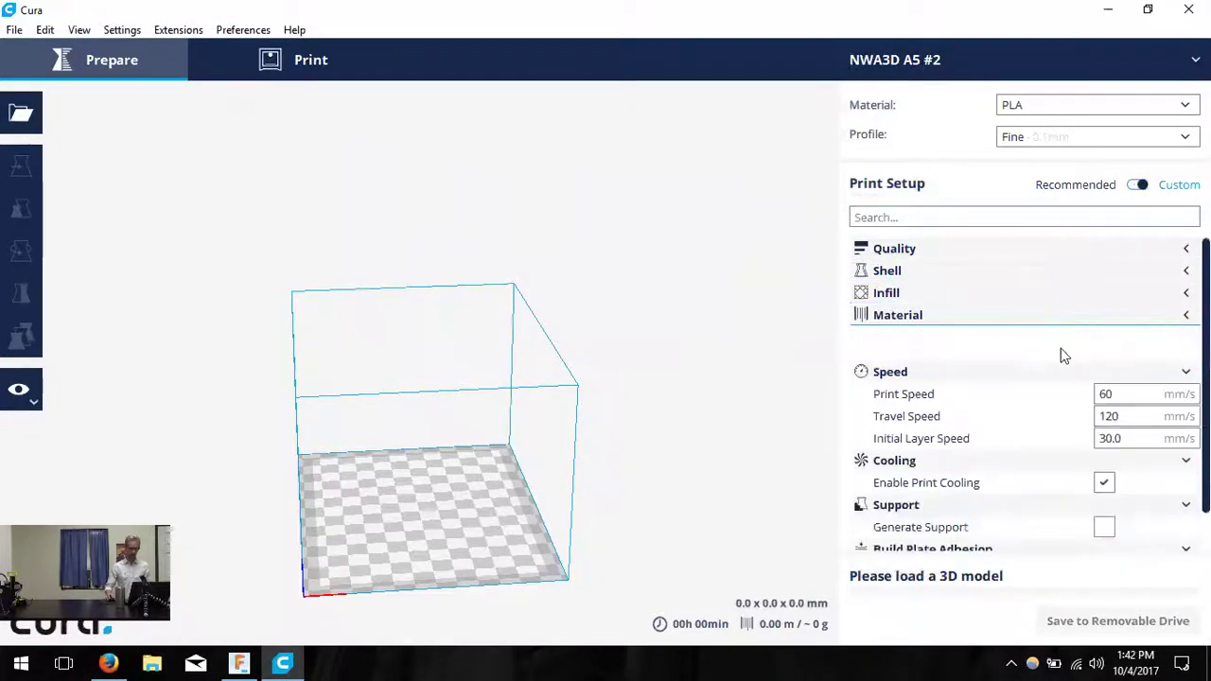
{"action": "left_click", "coordinate": [1057, 342]}
{"action": "left_click", "coordinate": [1056, 367]}
{"action": "left_click", "coordinate": [1054, 383]}
{"action": "left_click", "coordinate": [1057, 406]}
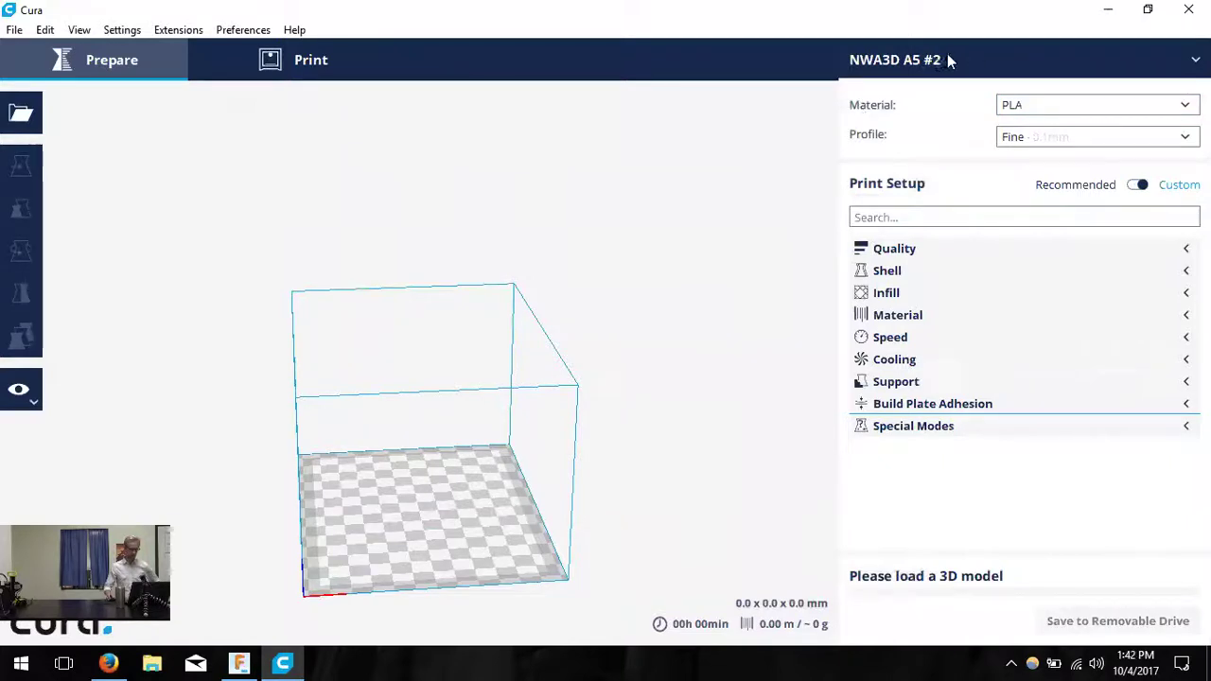
- Check the list of available printers without switching, and select PLA as the print material
{"action": "left_click", "coordinate": [1022, 58]}
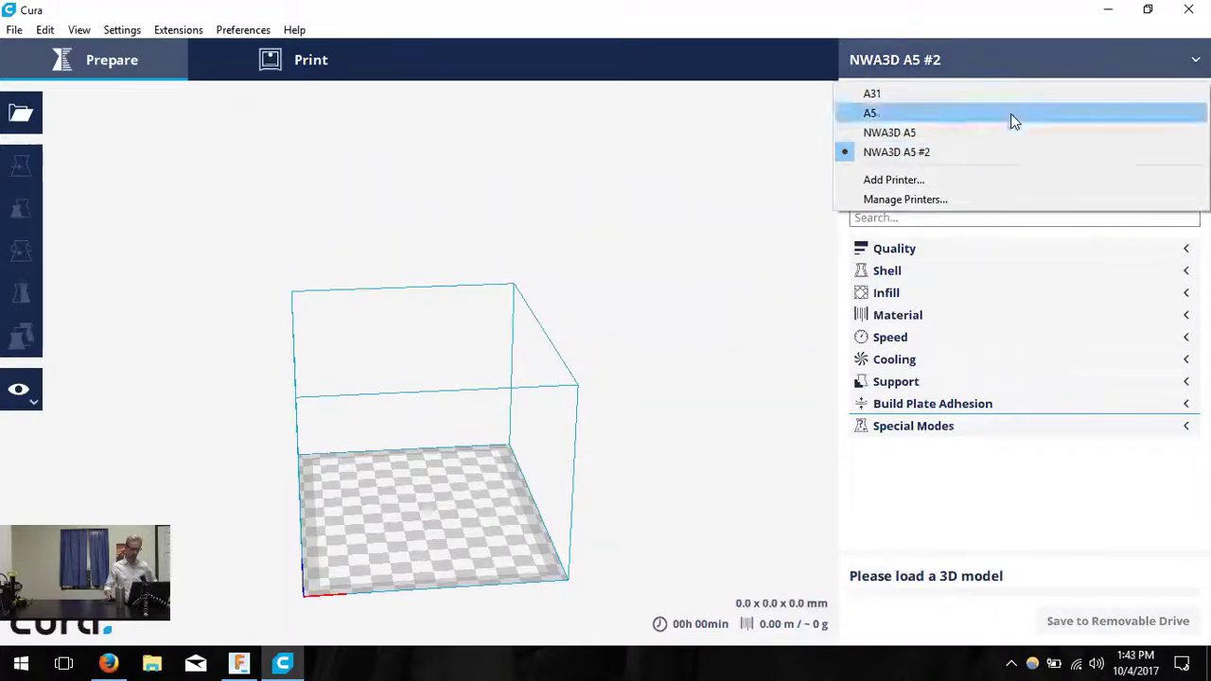
{"action": "left_click", "coordinate": [1012, 68]}
{"action": "left_click", "coordinate": [1011, 67]}
{"action": "left_click", "coordinate": [1014, 71]}
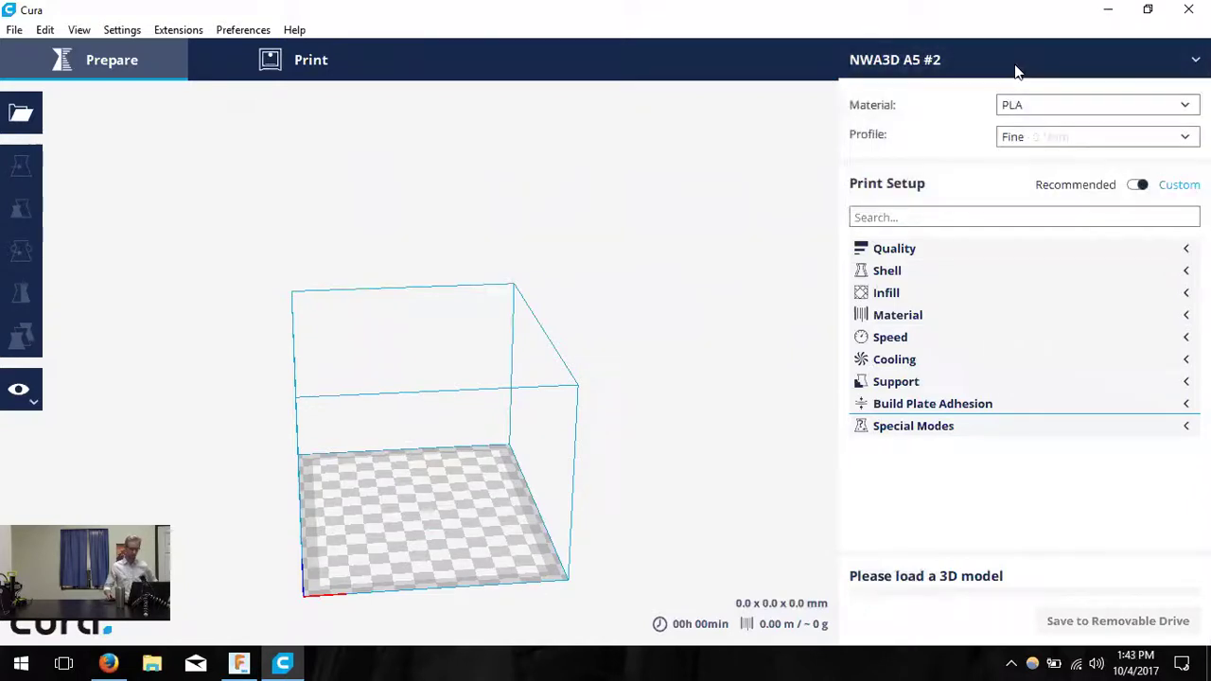
{"action": "left_click", "coordinate": [1066, 107]}
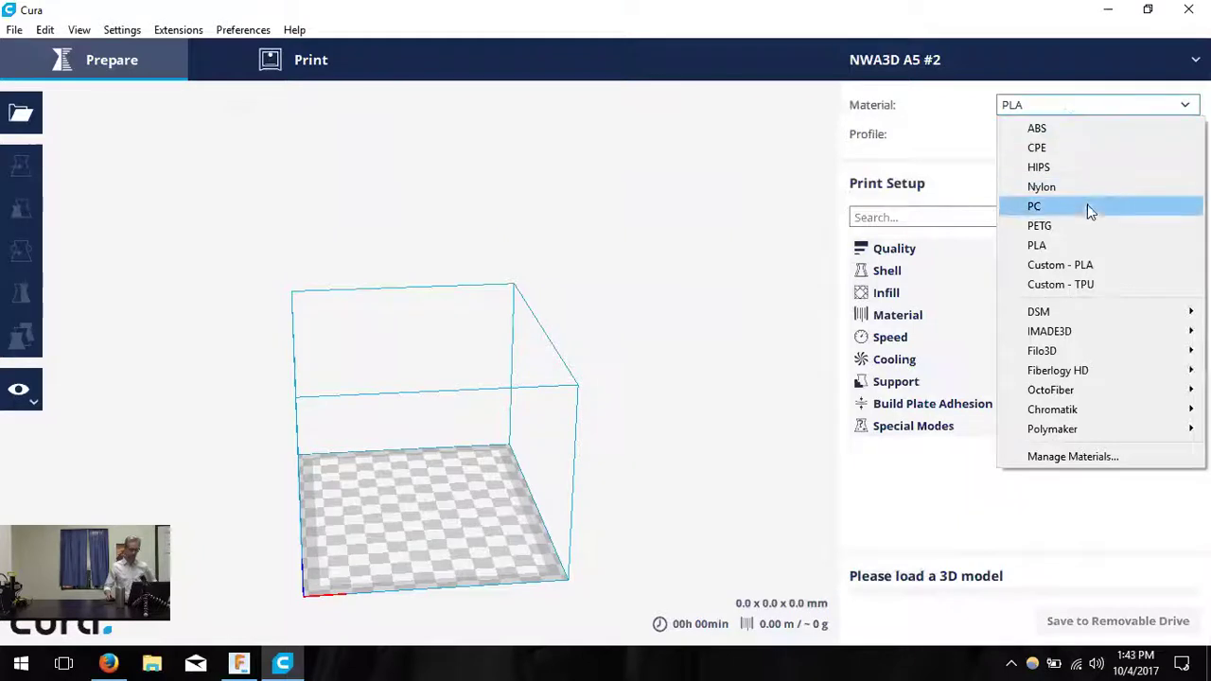
{"action": "left_click", "coordinate": [1077, 248]}
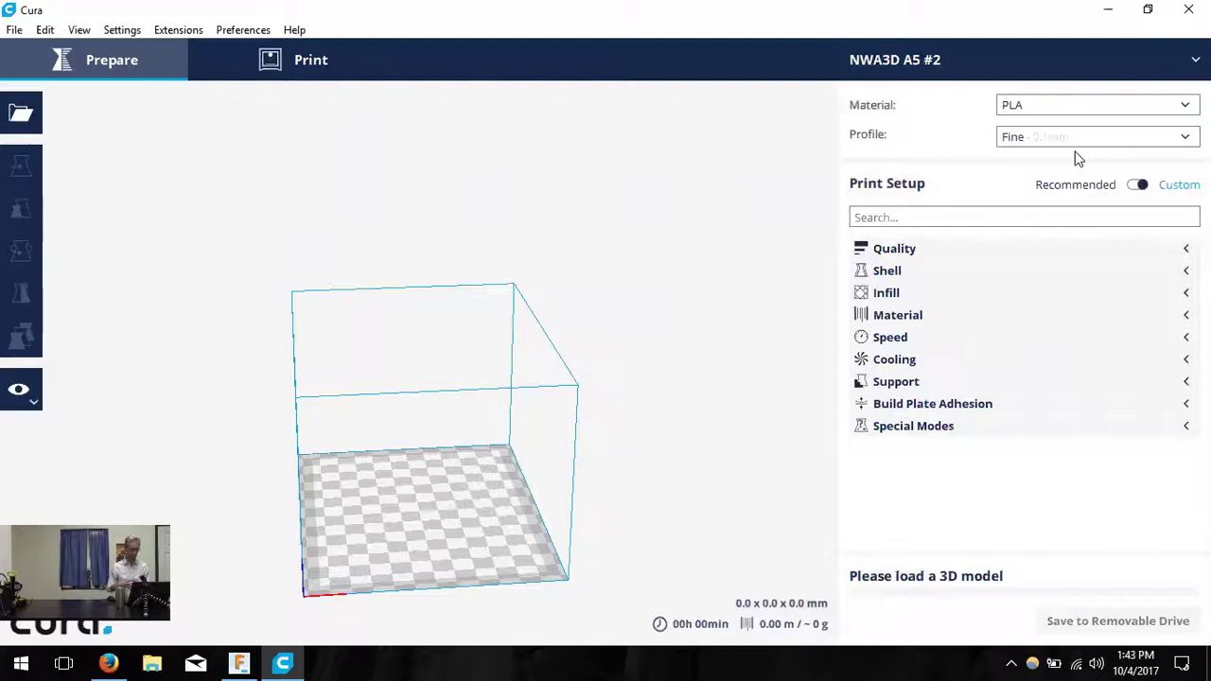
- Expand the Quality settings and set the layer height to 0.2 mm
{"action": "left_click", "coordinate": [1041, 252]}
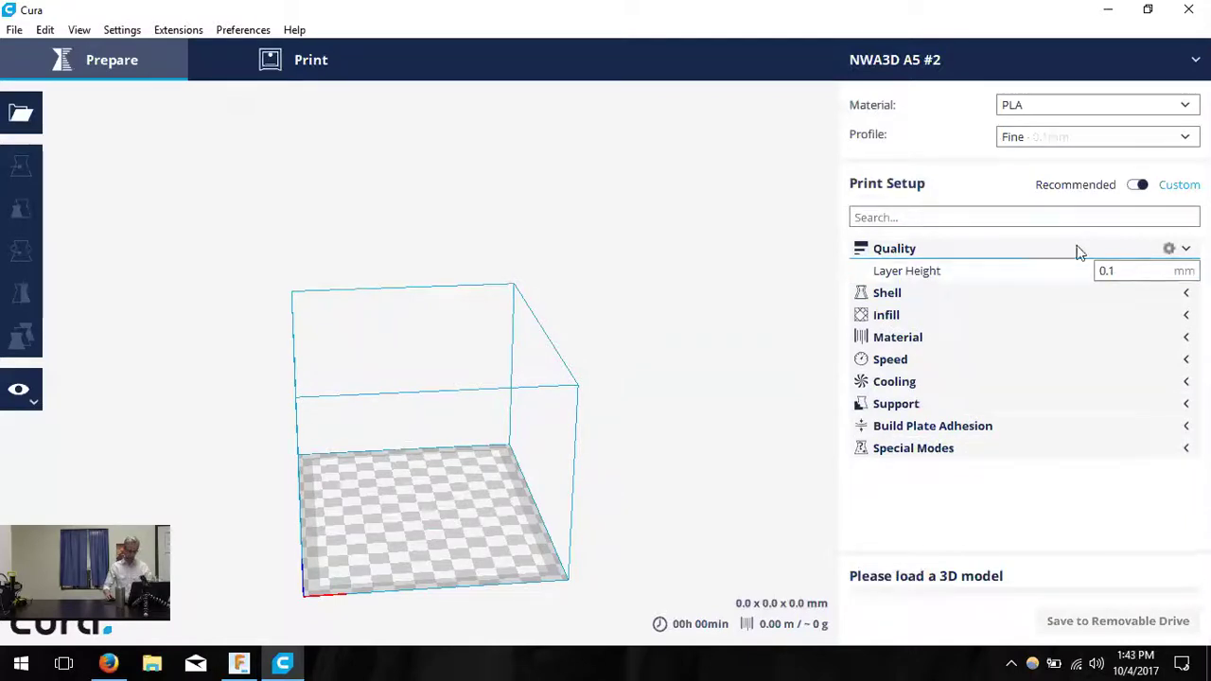
{"action": "mouse_move", "coordinate": [1138, 271]}
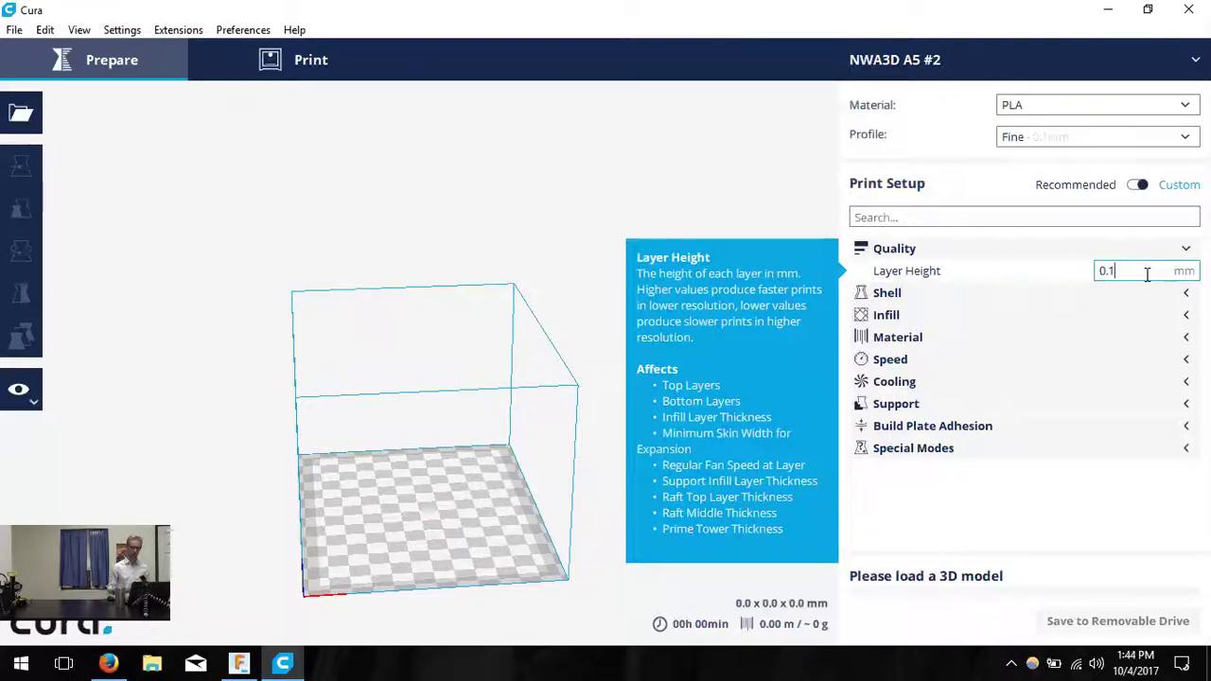
{"action": "key", "text": "BackSpace"}
{"action": "type", "text": "2"}
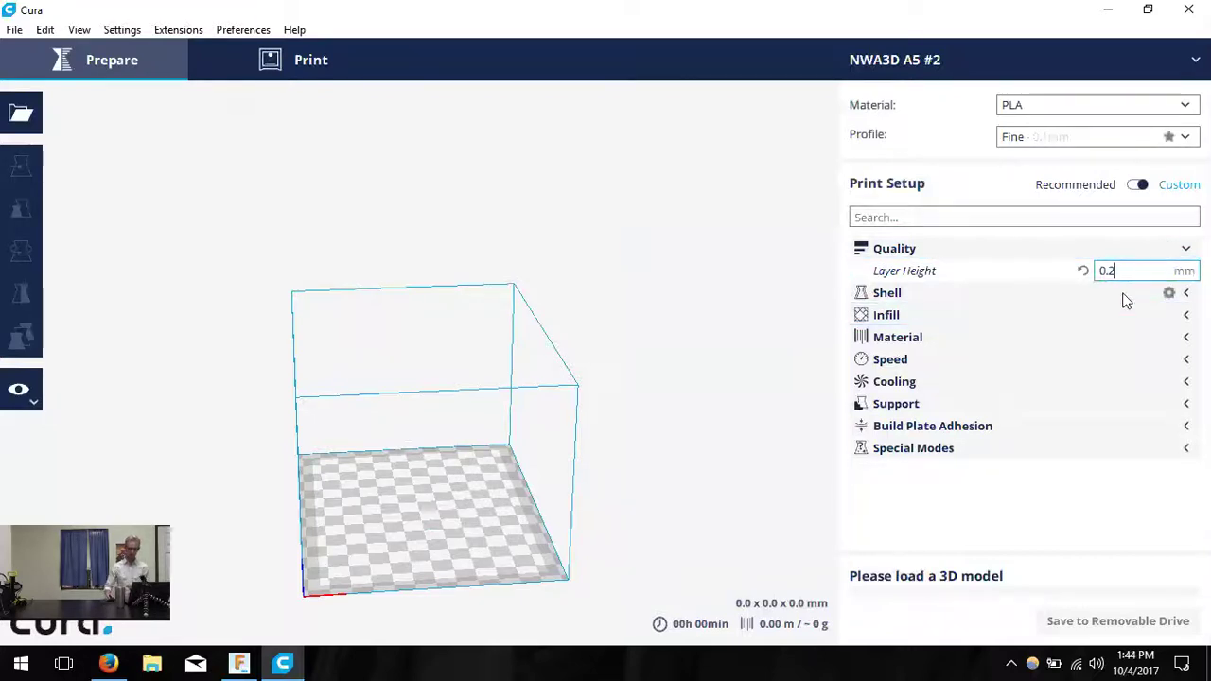
- Expand the Shell settings and examine the wall thickness and top/bottom thickness
{"action": "left_click", "coordinate": [1125, 294]}
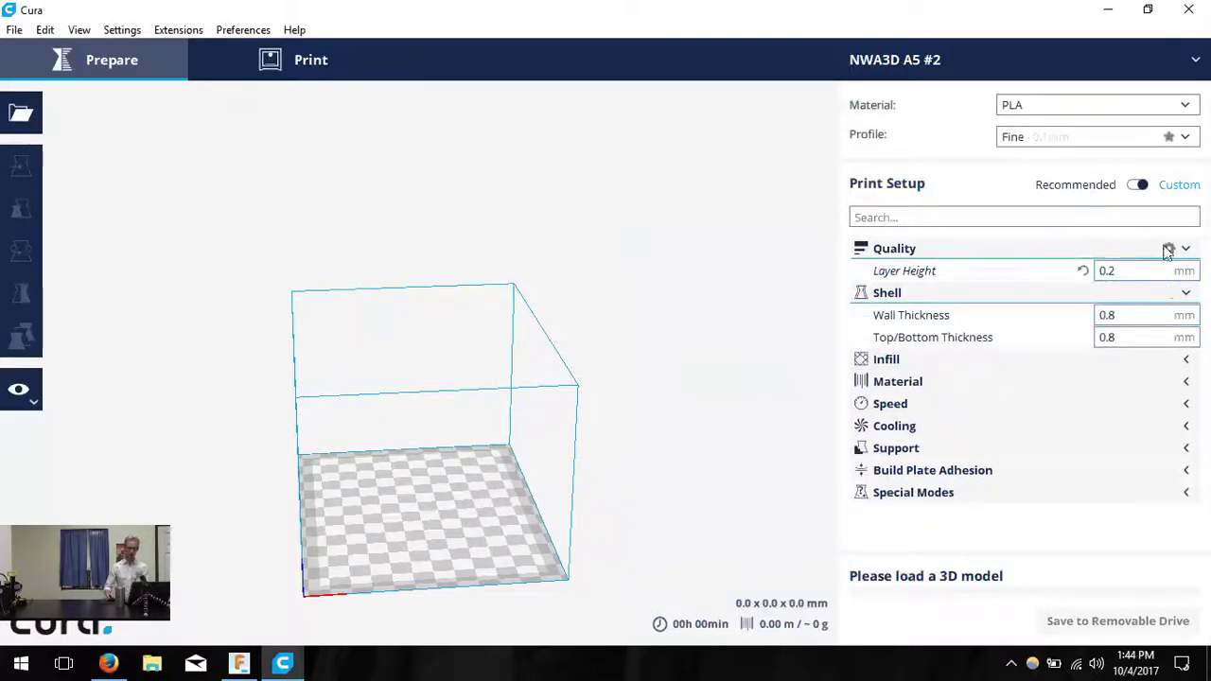
{"action": "left_click", "coordinate": [1133, 310]}
{"action": "left_click", "coordinate": [1140, 338]}
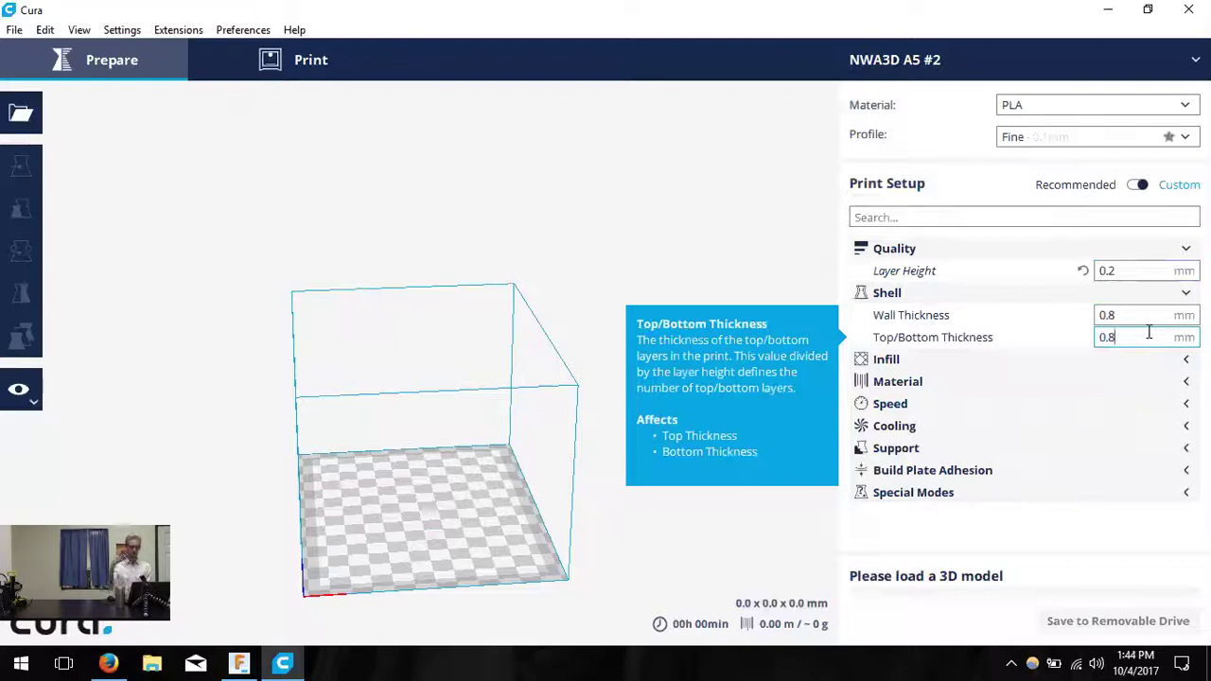
- Expand the Infill settings and set the infill density to 10%
{"action": "left_click", "coordinate": [1044, 359]}
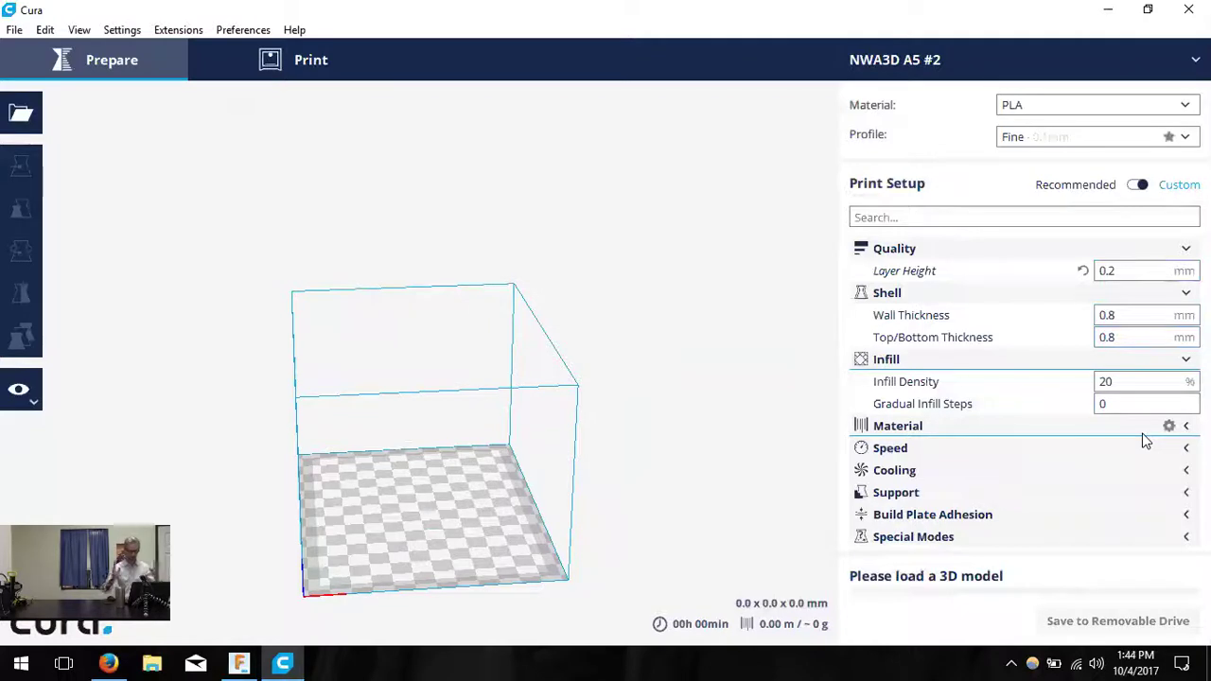
{"action": "mouse_move", "coordinate": [1171, 389]}
{"action": "left_click", "coordinate": [1170, 389]}
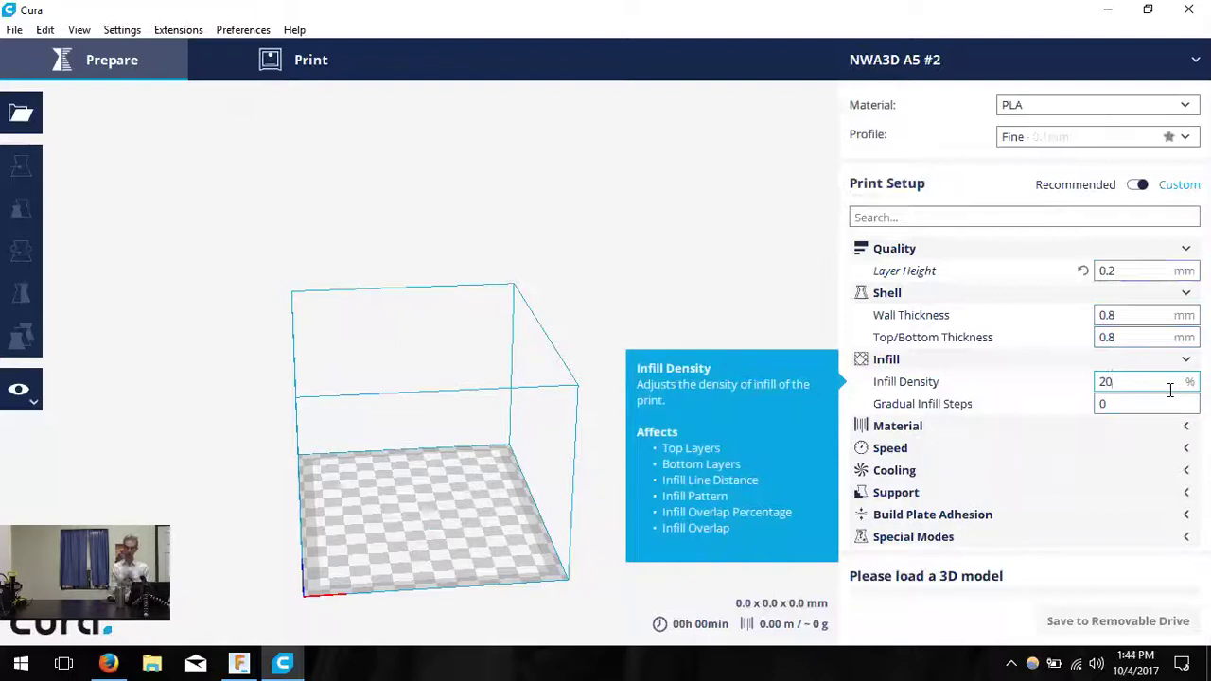
{"action": "key", "text": "BackSpace"}
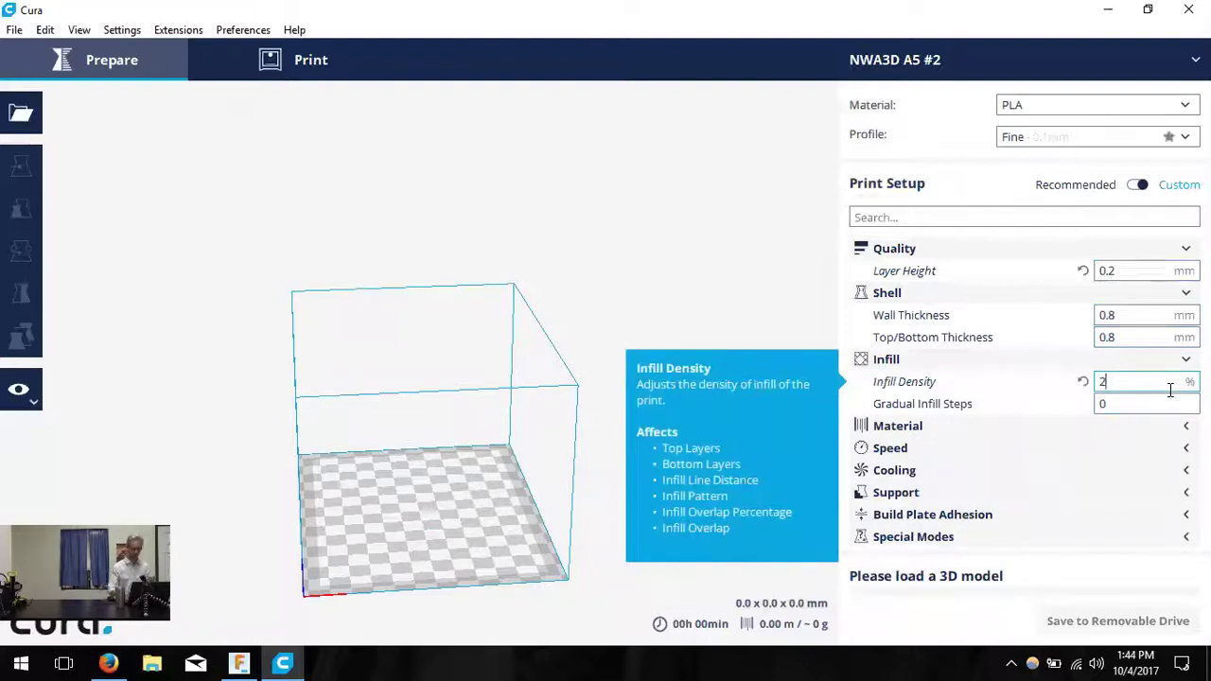
{"action": "key", "text": "BackSpace"}
{"action": "type", "text": "10"}
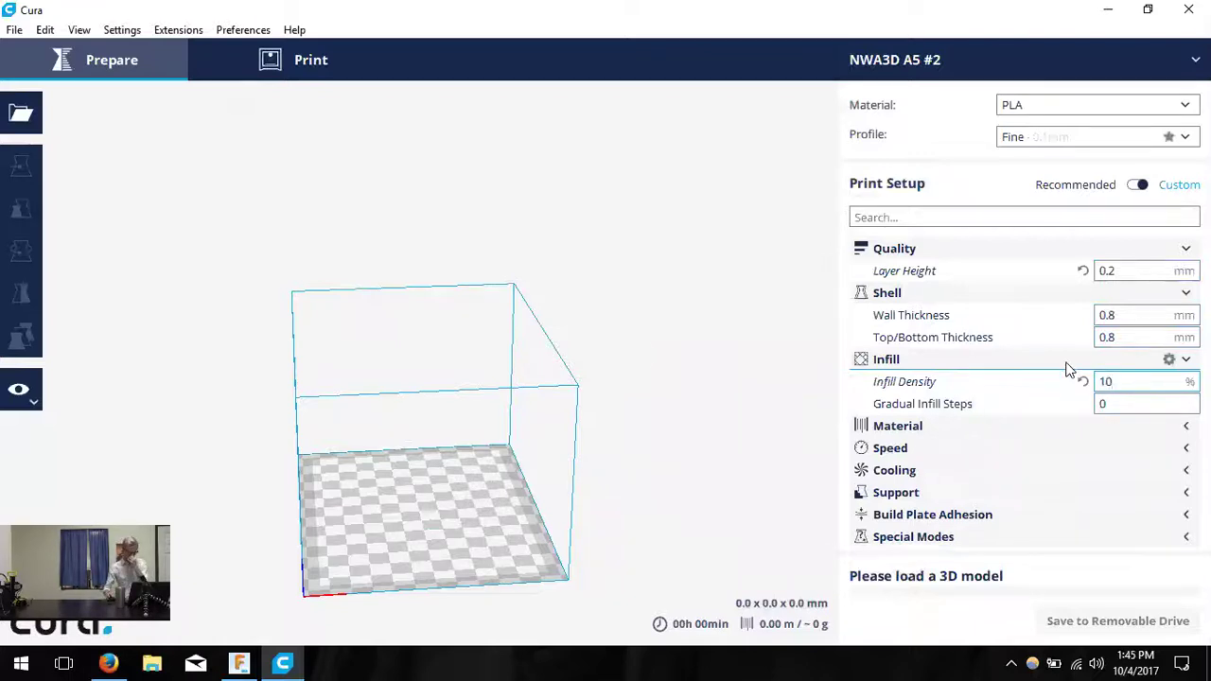
- Expand the Material settings, set the printing temperature to 220 °C, and check the filament diameter, flow and retraction options
{"action": "left_click", "coordinate": [1016, 428]}
{"action": "scroll", "coordinate": [1102, 431], "scroll_direction": "down", "scroll_amount": 1}
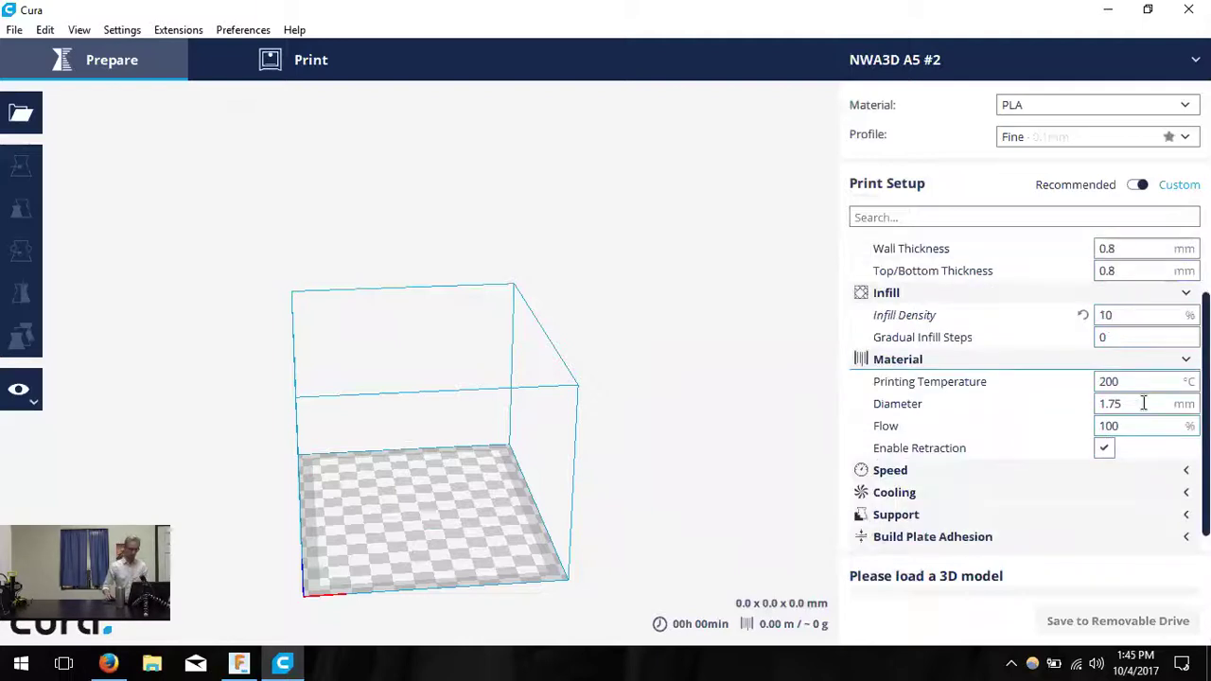
{"action": "scroll", "coordinate": [1140, 402], "scroll_direction": "up", "scroll_amount": 1}
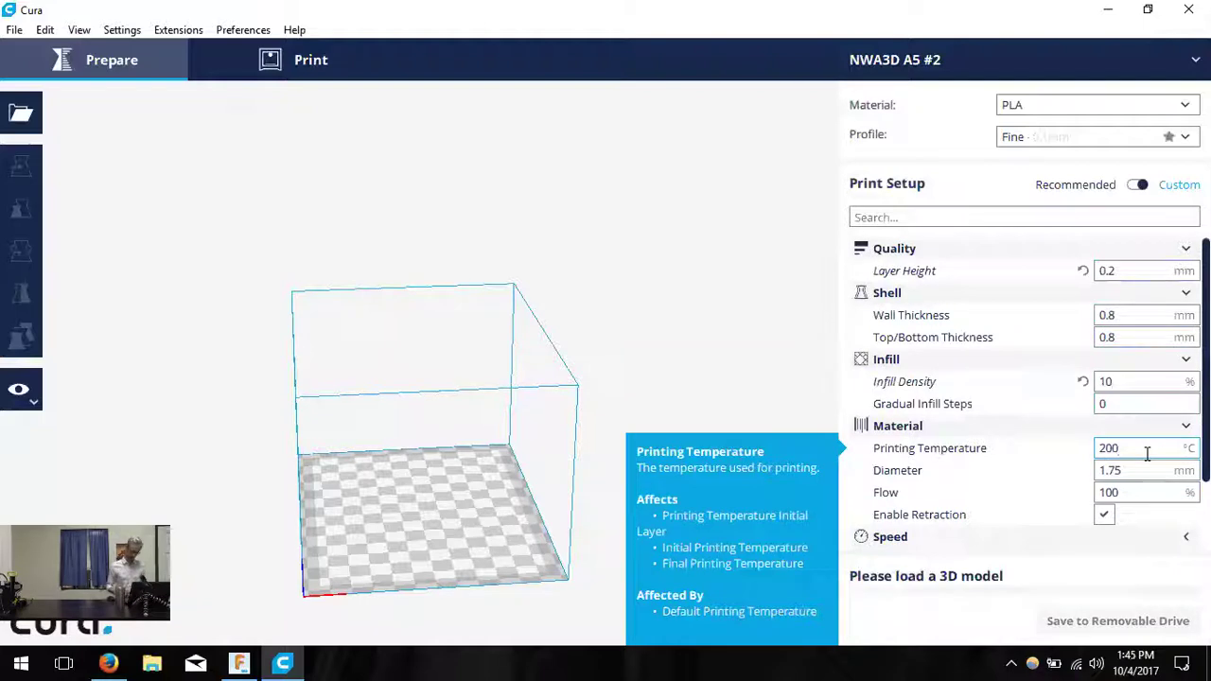
{"action": "key", "text": "BackSpace"}
{"action": "key", "text": "BackSpace"}
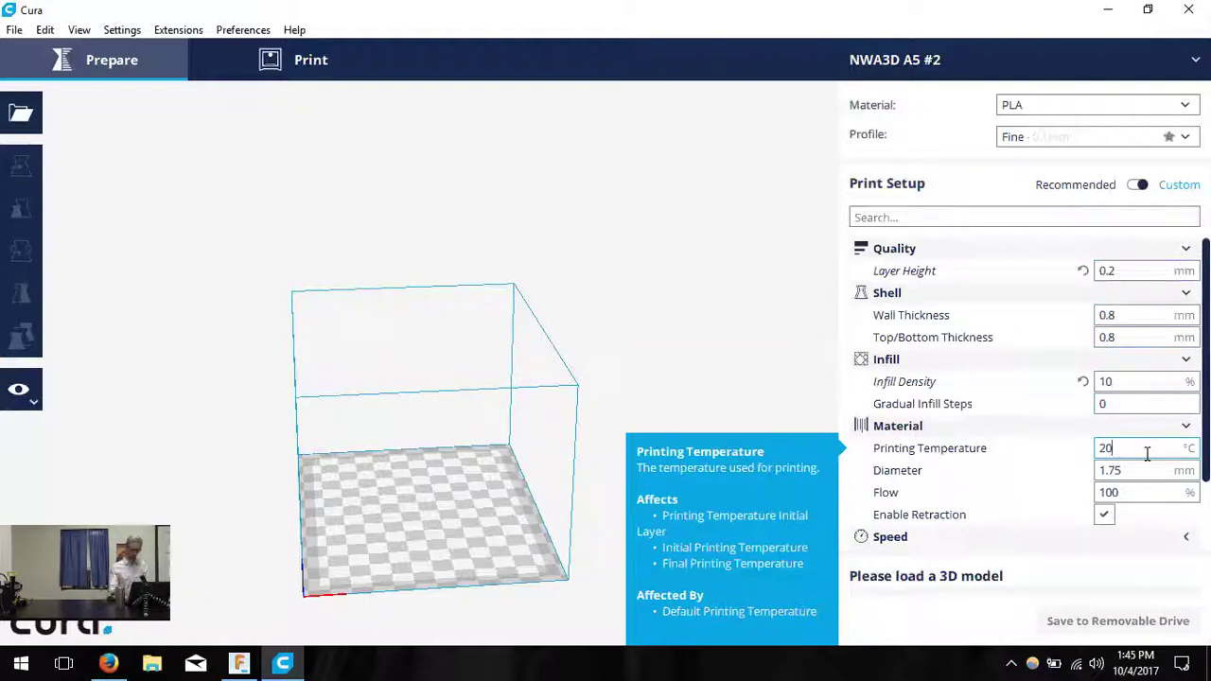
{"action": "type", "text": "20"}
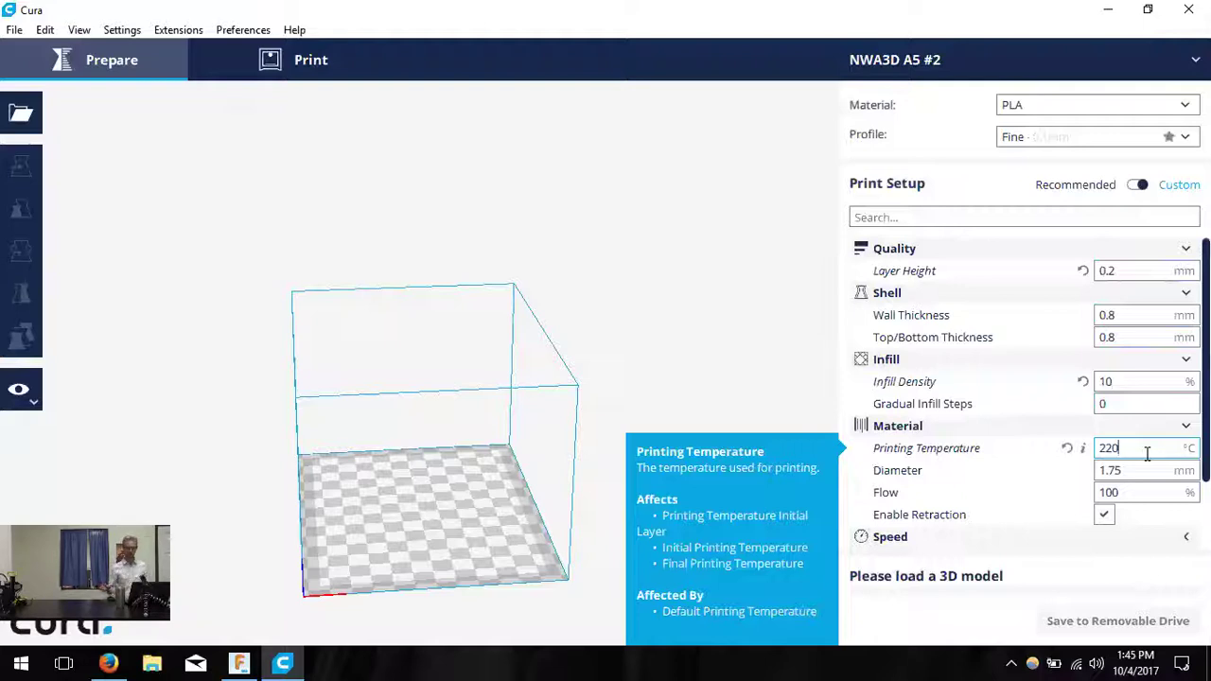
{"action": "mouse_move", "coordinate": [1140, 475]}
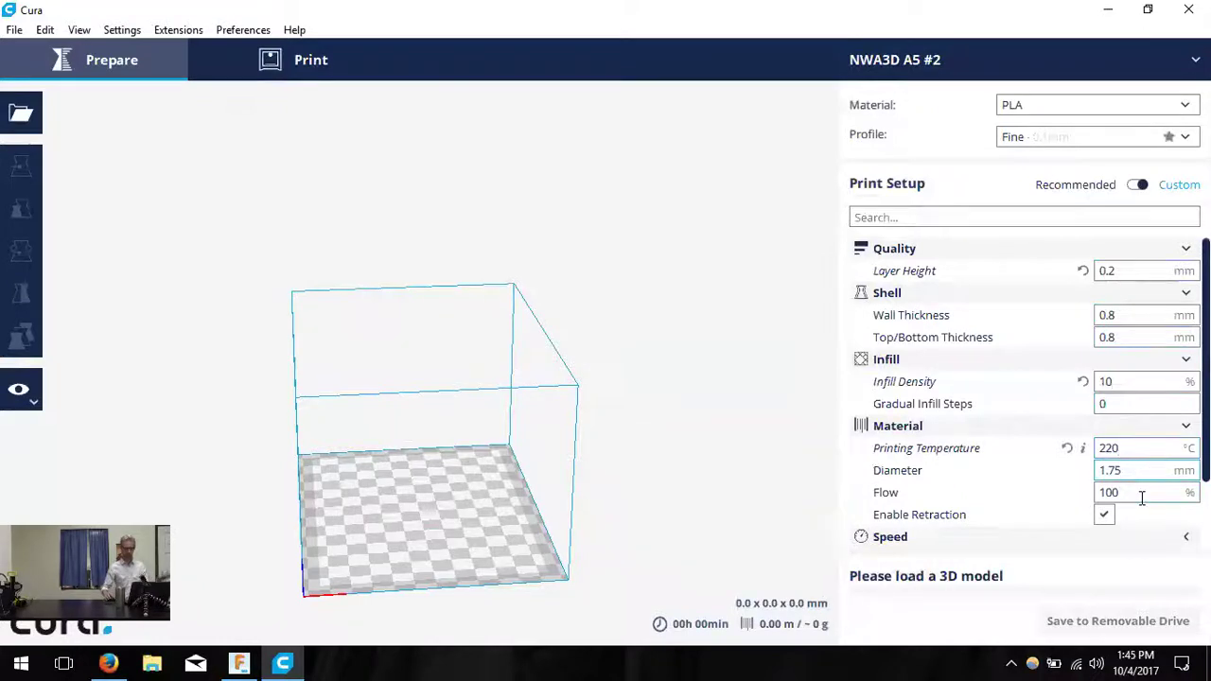
{"action": "left_click", "coordinate": [1144, 498]}
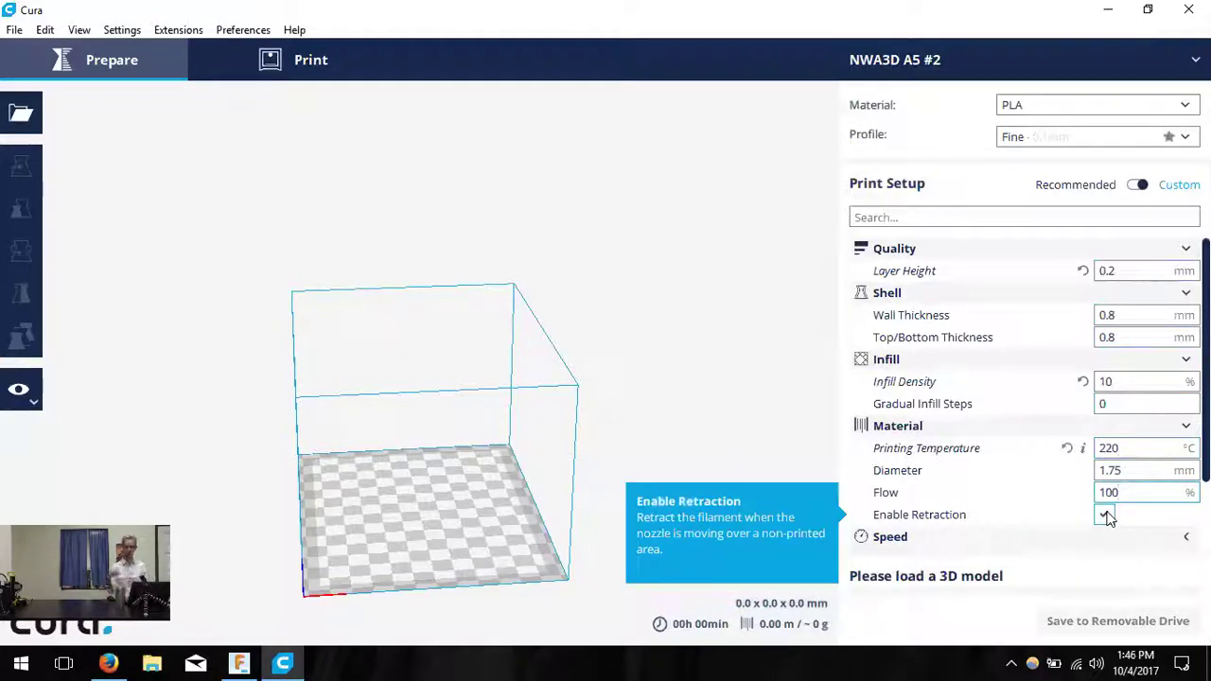
- Collapse the Material and Shell settings, keeping the Infill settings expanded
{"action": "left_click", "coordinate": [1170, 426]}
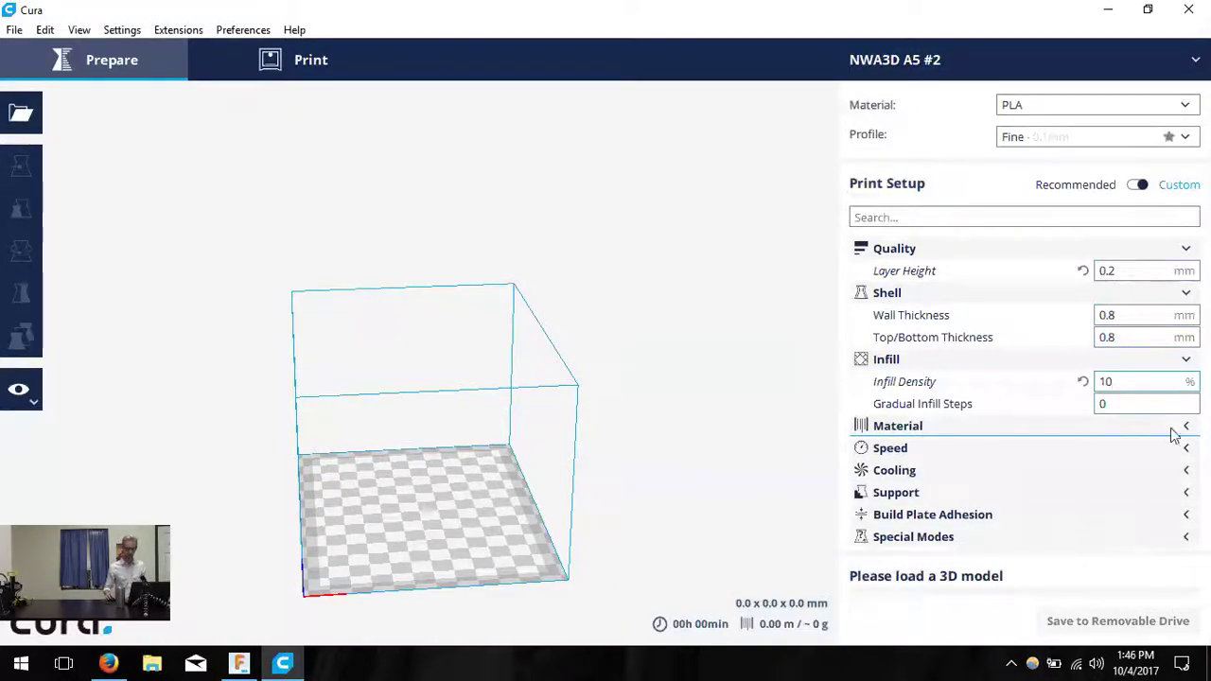
{"action": "left_click", "coordinate": [1170, 360]}
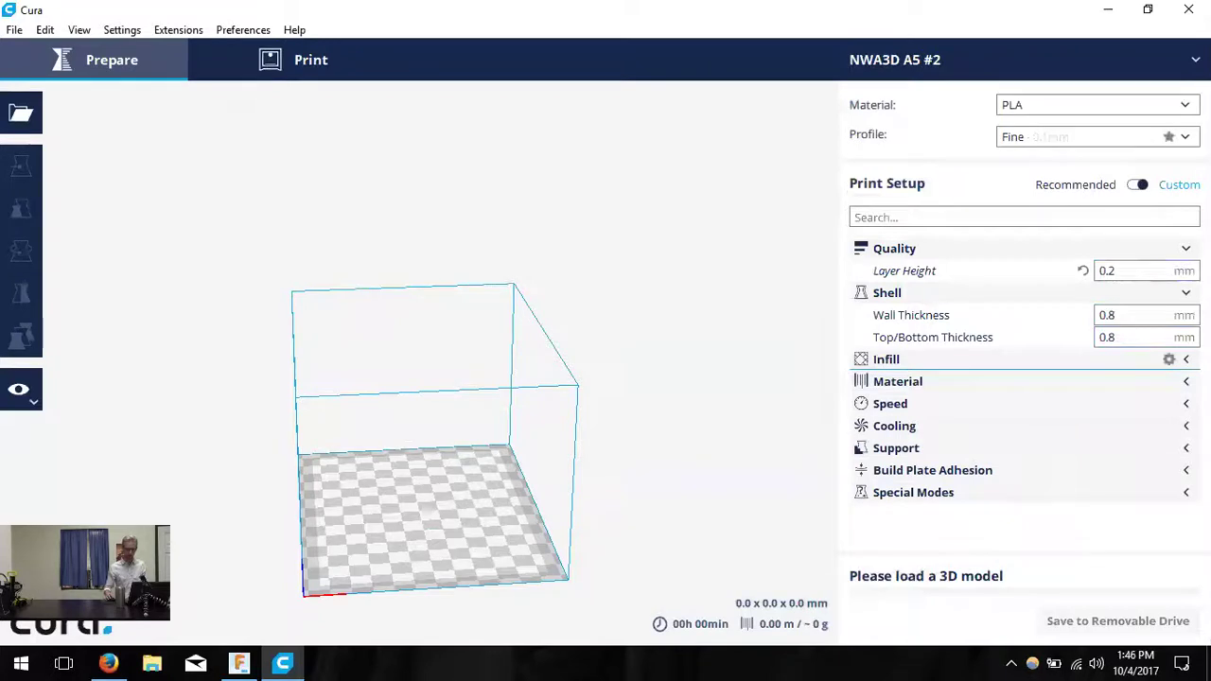
{"action": "left_click", "coordinate": [1170, 359]}
{"action": "left_click", "coordinate": [1171, 292]}
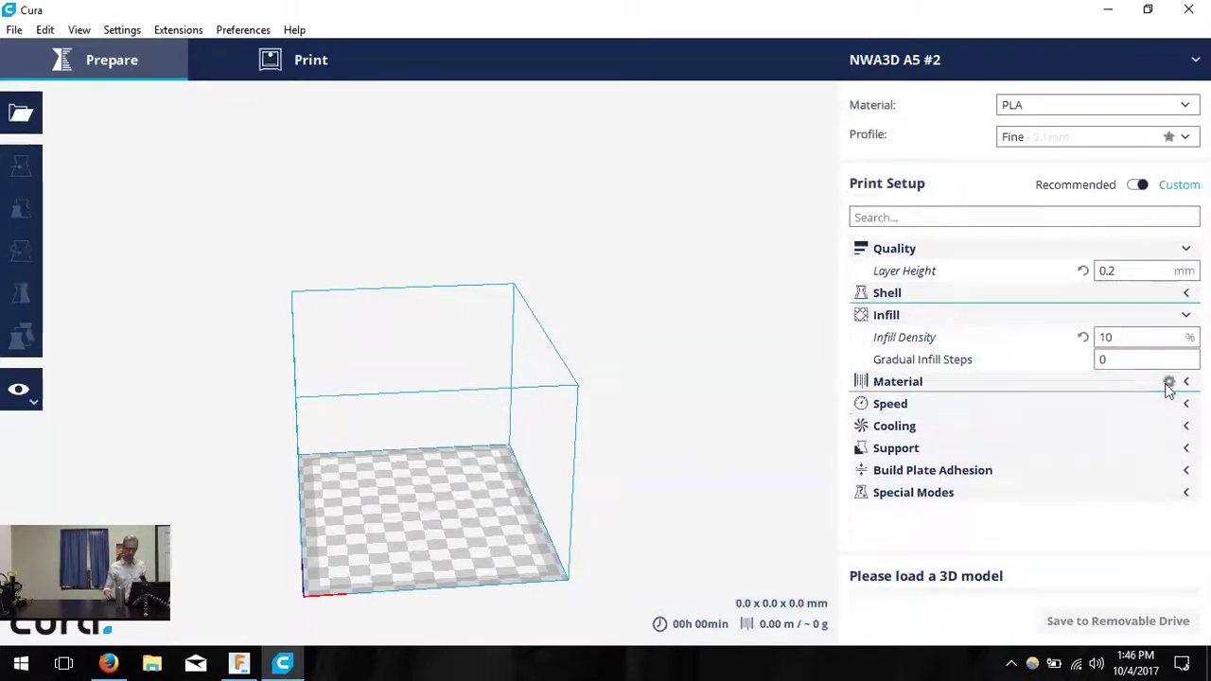
- Expand the Speed settings and set the print speed to 50 mm/s
{"action": "left_click", "coordinate": [1116, 405]}
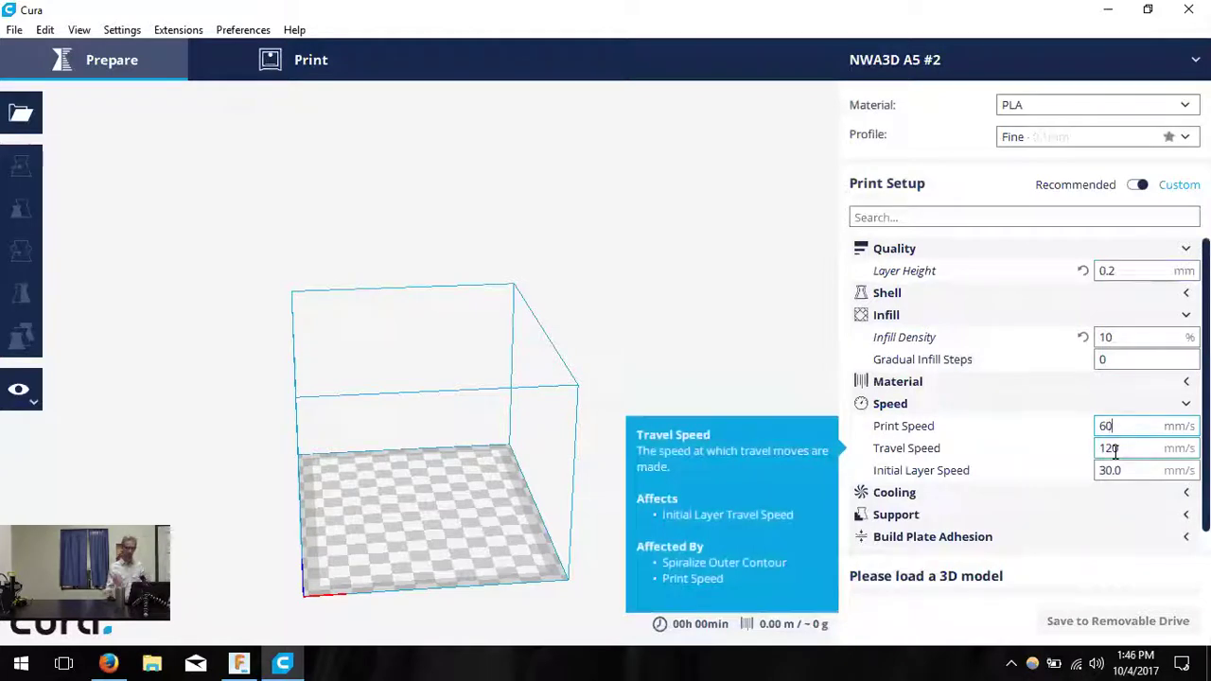
{"action": "key", "text": "BackSpace"}
{"action": "key", "text": "BackSpace"}
{"action": "type", "text": "50"}
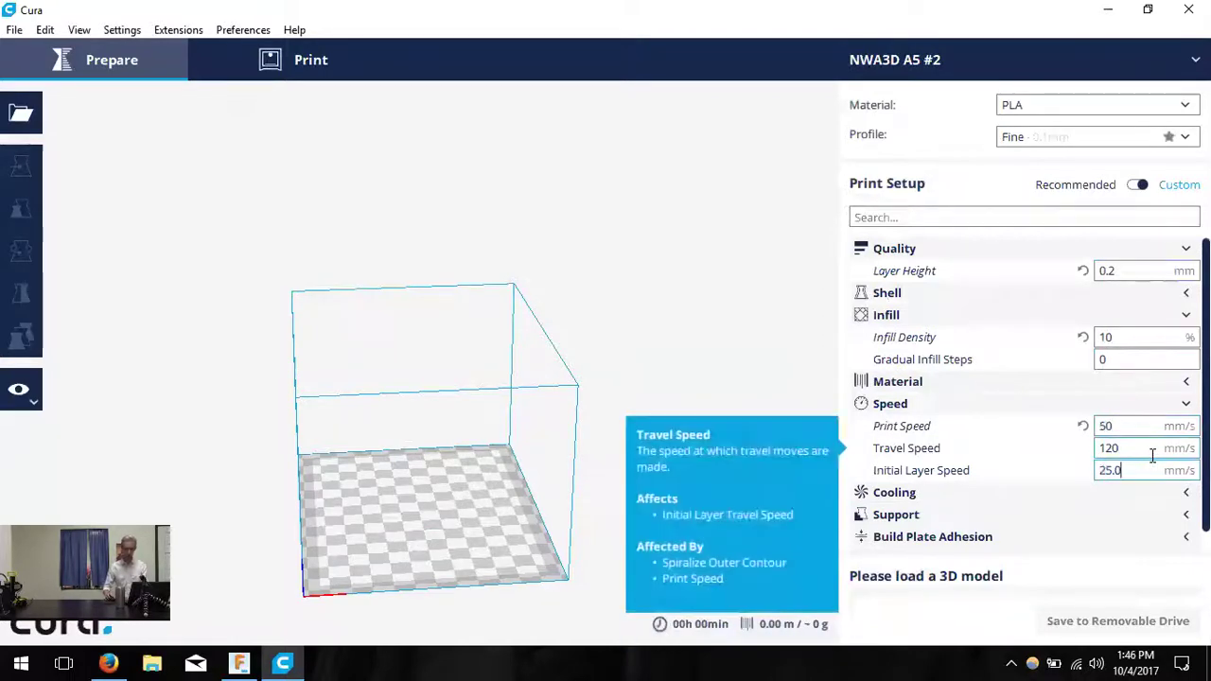
{"action": "left_click", "coordinate": [1144, 470]}
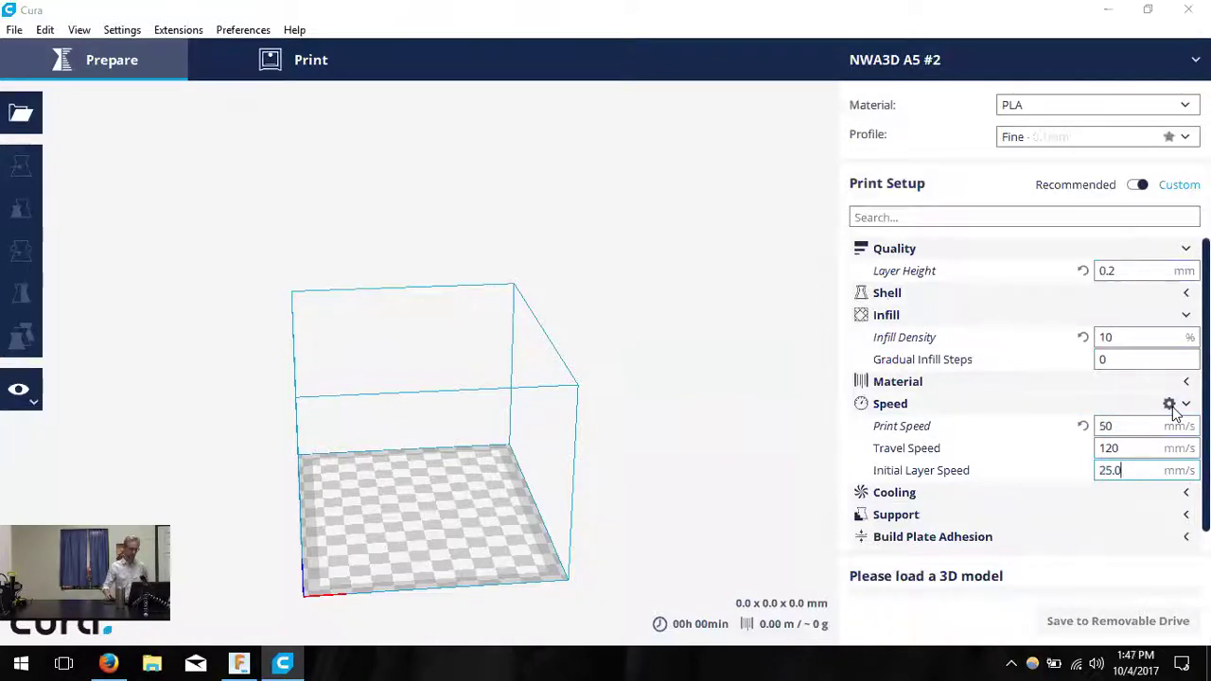
- Open the setting visibility preferences for Speed, examine which print settings can be shown, and close them without changes
{"action": "left_click", "coordinate": [1170, 405]}
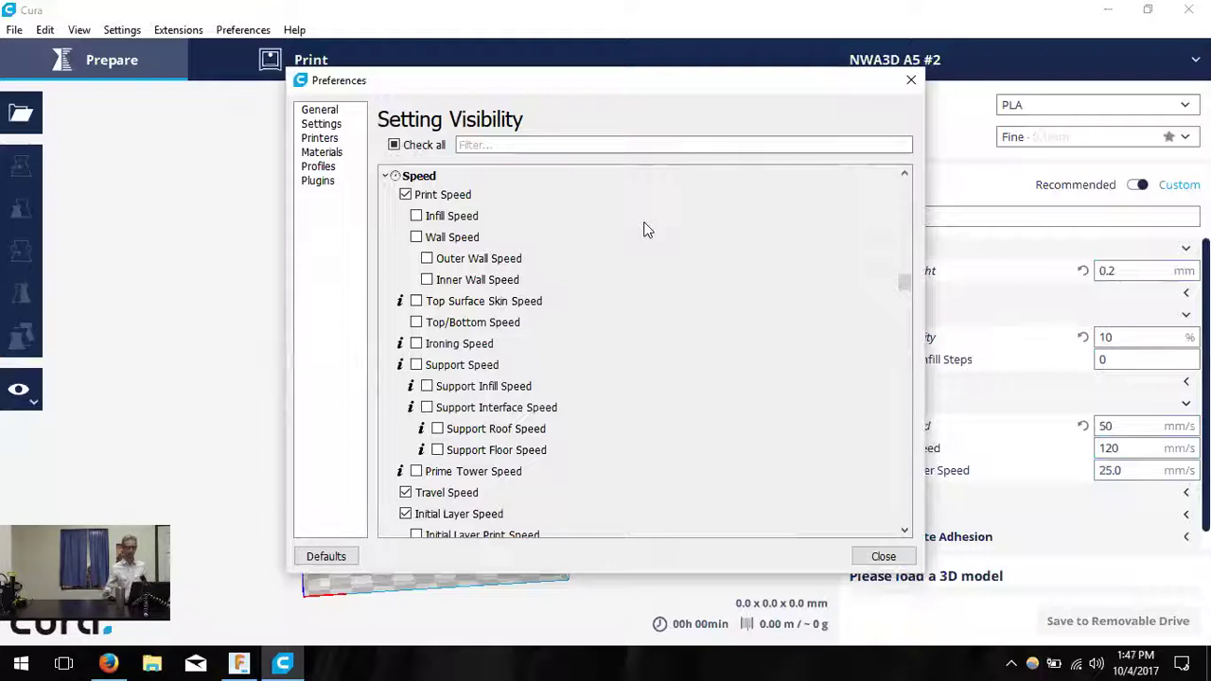
{"action": "scroll", "coordinate": [695, 278], "scroll_direction": "down", "scroll_amount": 10}
{"action": "scroll", "coordinate": [693, 287], "scroll_direction": "up", "scroll_amount": 15}
{"action": "scroll", "coordinate": [694, 295], "scroll_direction": "up", "scroll_amount": 10}
{"action": "scroll", "coordinate": [693, 298], "scroll_direction": "down", "scroll_amount": 6}
{"action": "scroll", "coordinate": [695, 299], "scroll_direction": "down", "scroll_amount": 3}
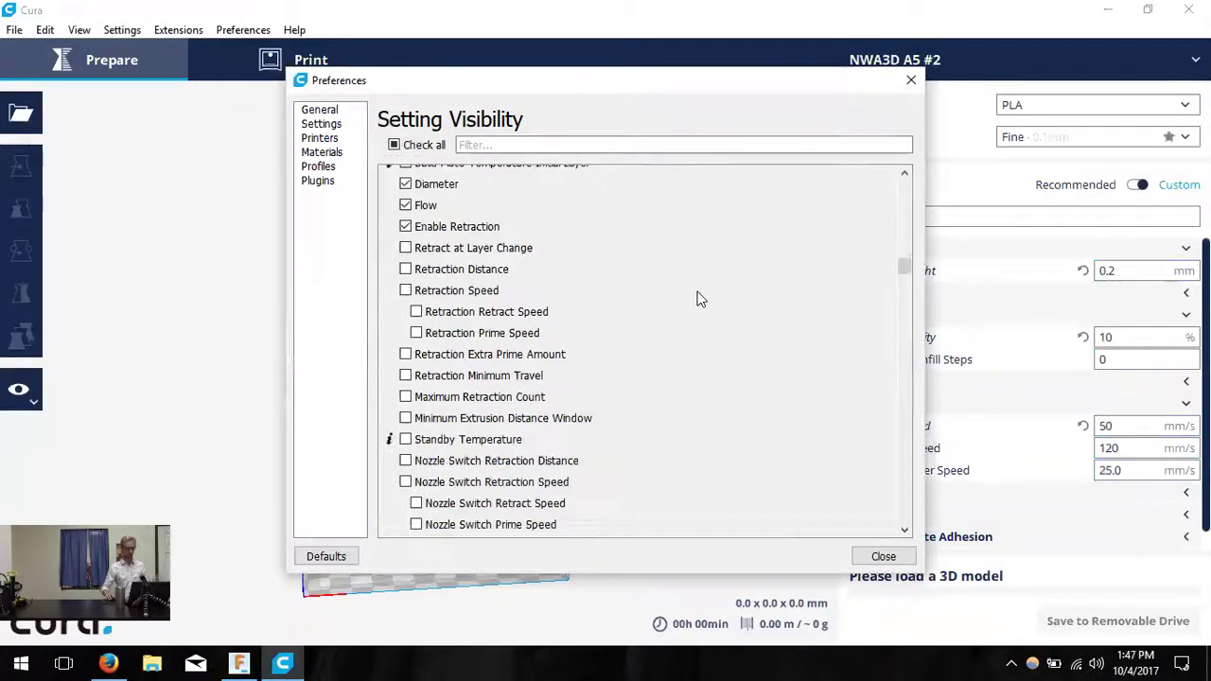
{"action": "scroll", "coordinate": [697, 298], "scroll_direction": "down", "scroll_amount": 3}
{"action": "scroll", "coordinate": [698, 299], "scroll_direction": "down", "scroll_amount": 3}
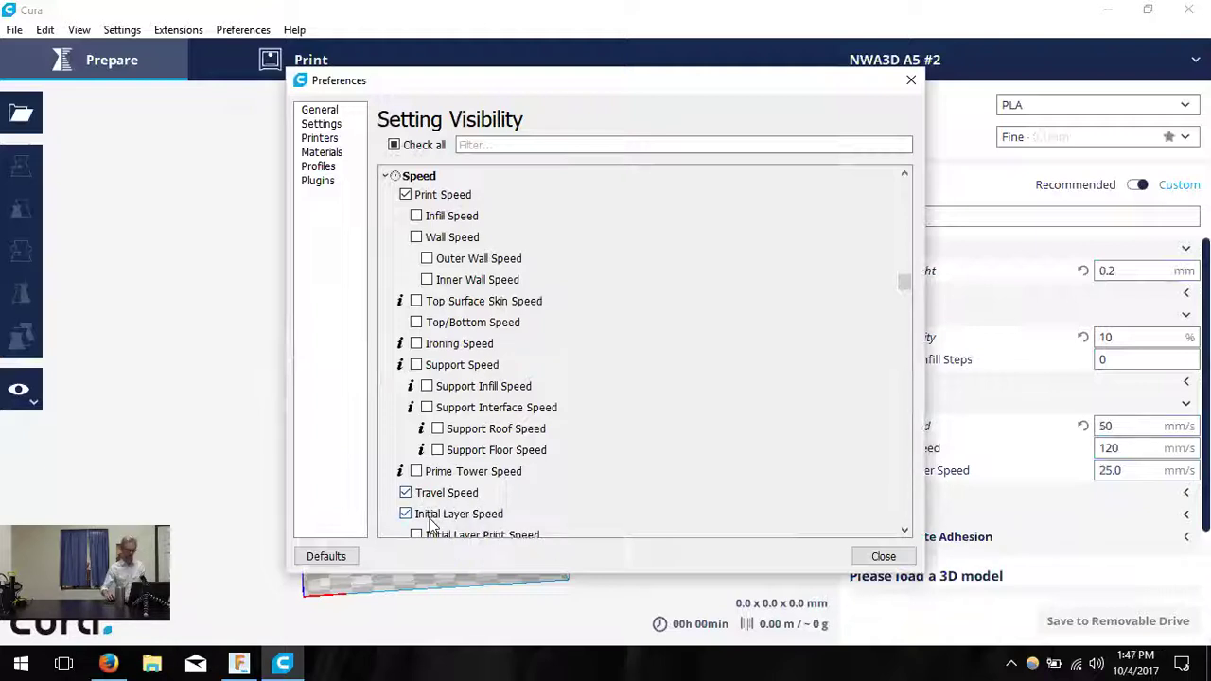
{"action": "left_click", "coordinate": [881, 558]}
- Set the initial layer speed to 15 mm/s
{"action": "left_click_drag", "start_coordinate": [1130, 471], "coordinate": [1093, 473]}
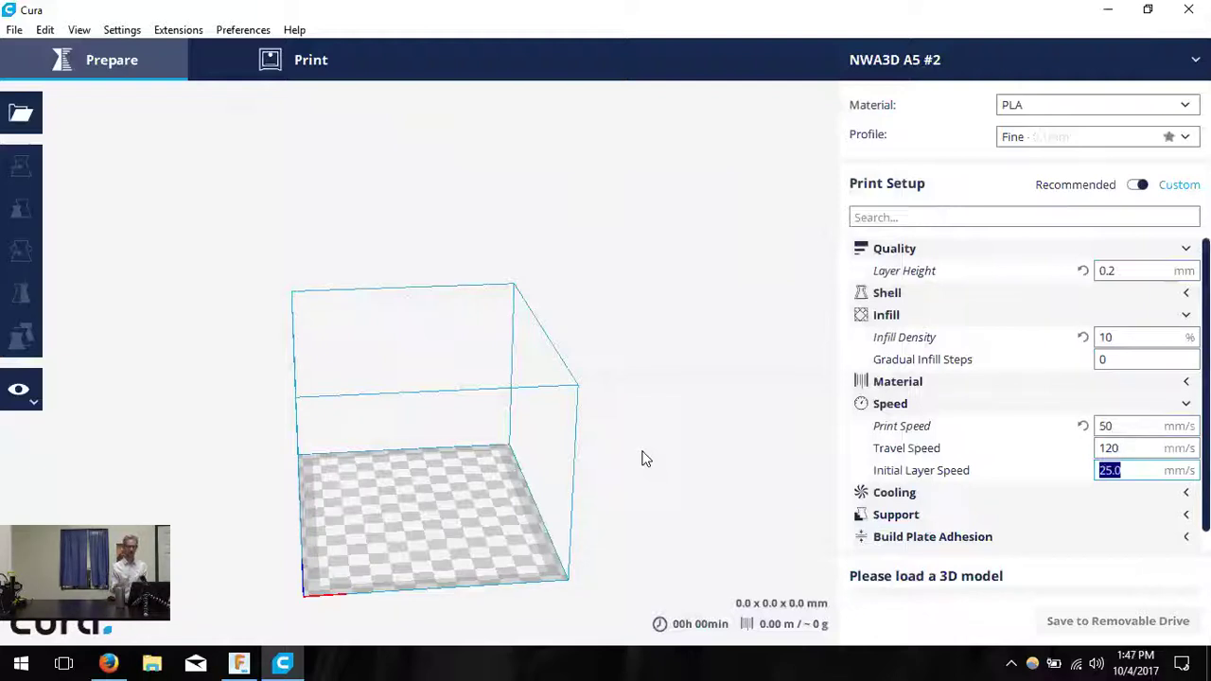
{"action": "type", "text": "15"}
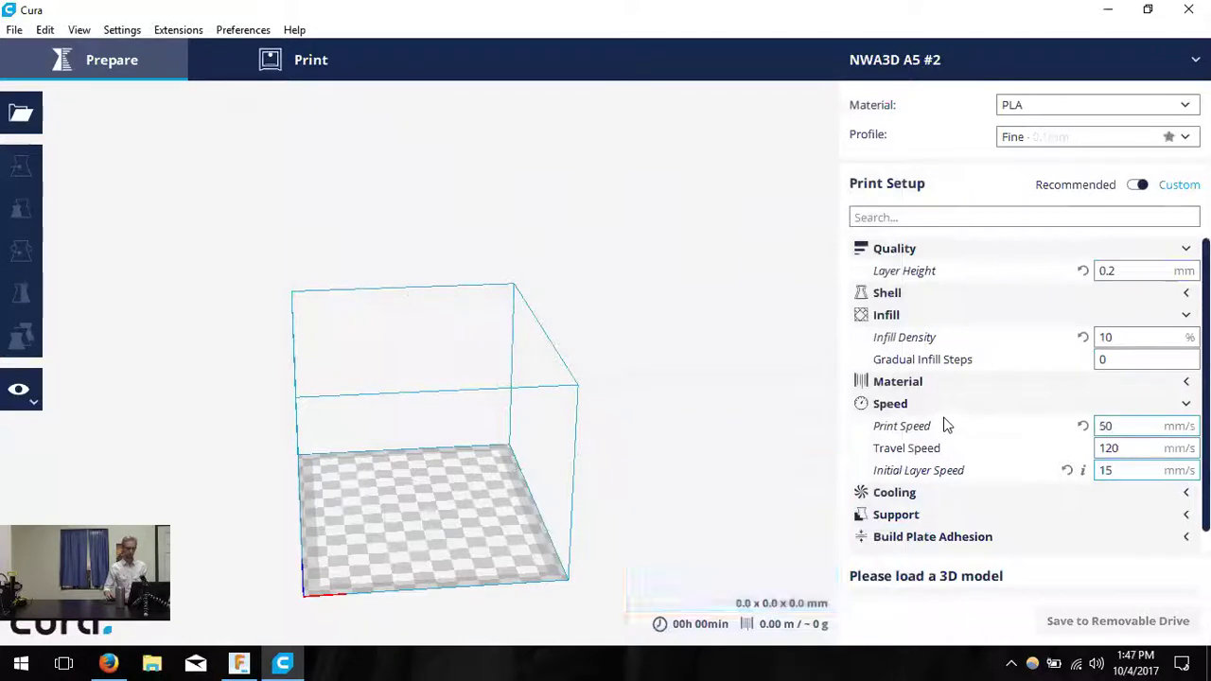
- Check the print cooling option in the Cooling settings, and collapse the Cooling and Speed settings
{"action": "scroll", "coordinate": [1002, 449], "scroll_direction": "down", "scroll_amount": 1}
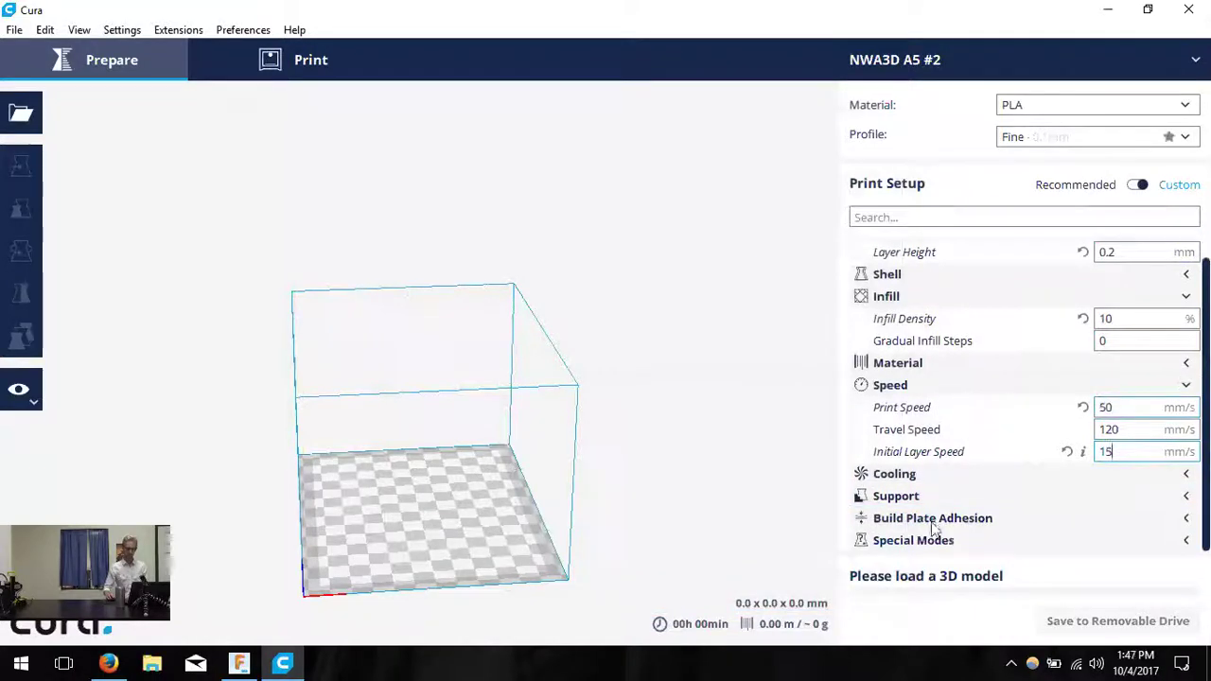
{"action": "left_click", "coordinate": [927, 474]}
{"action": "scroll", "coordinate": [1041, 508], "scroll_direction": "down", "scroll_amount": 1}
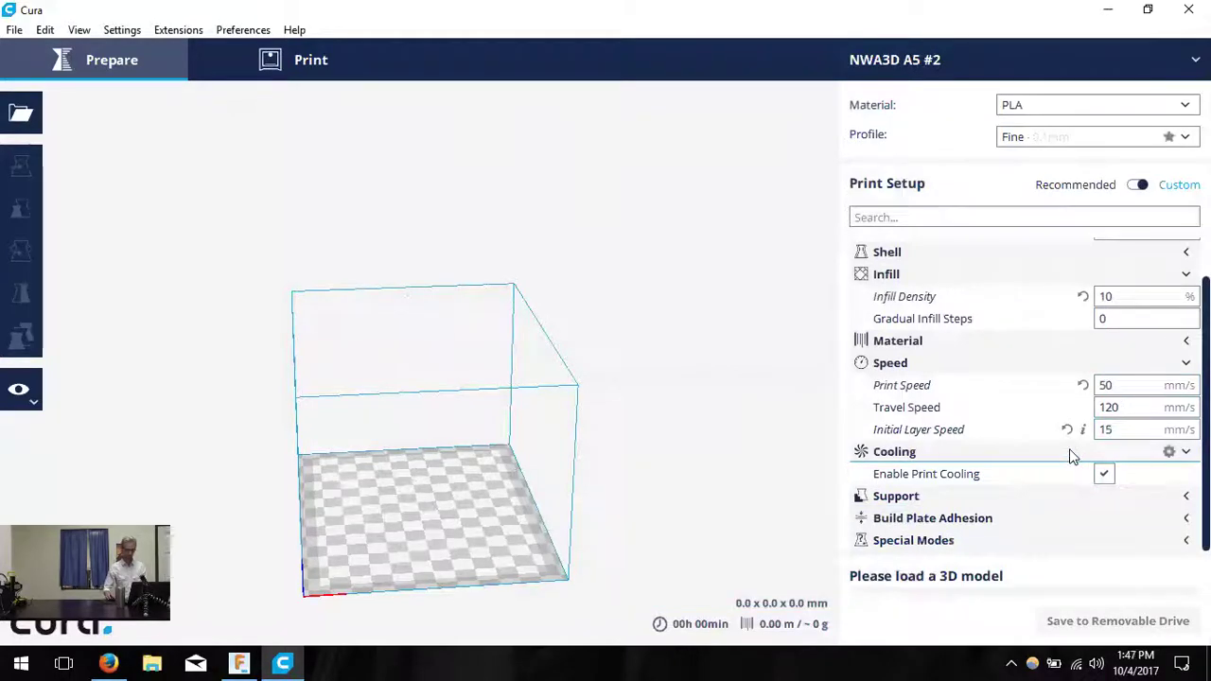
{"action": "left_click", "coordinate": [1072, 458]}
{"action": "left_click", "coordinate": [1005, 384]}
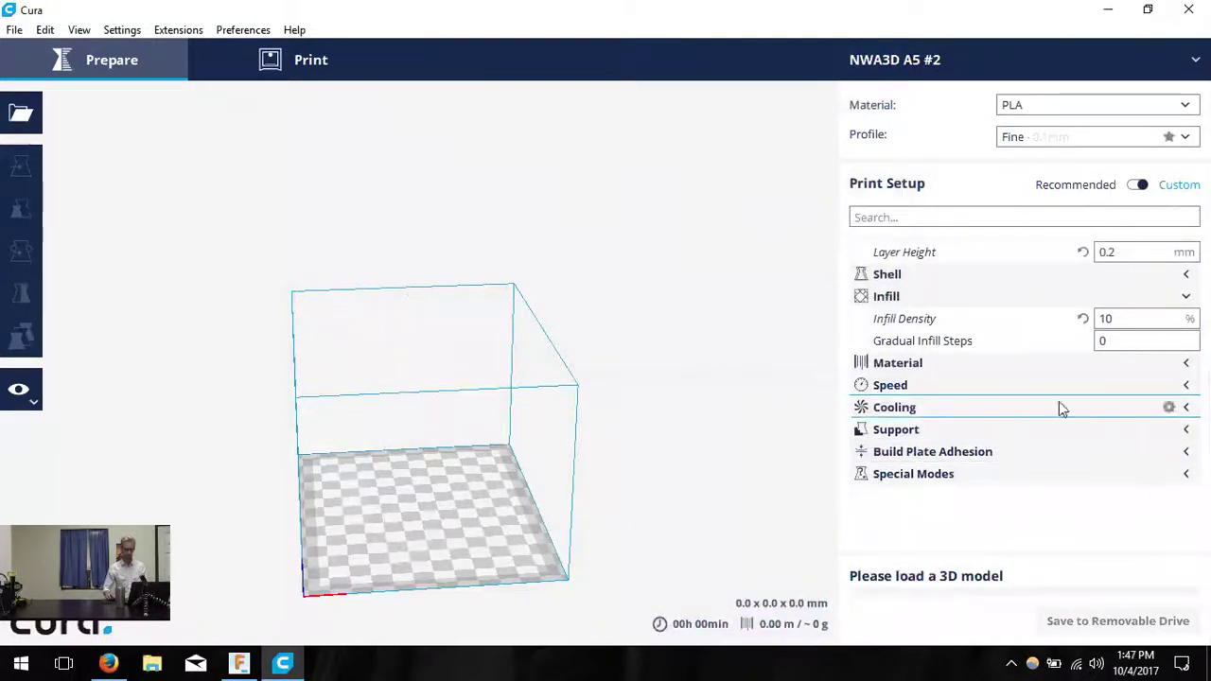
- Expand the Support settings, enable Generate Support, and check the support placement
{"action": "left_click", "coordinate": [1034, 427]}
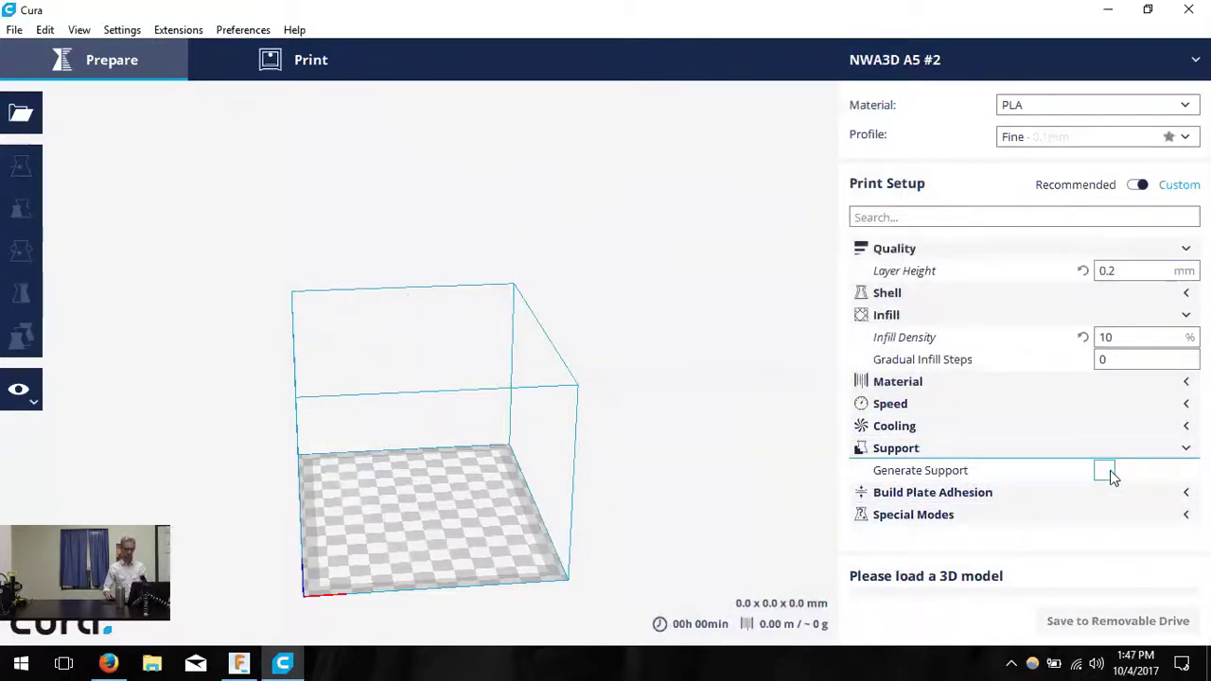
{"action": "left_click", "coordinate": [1114, 480]}
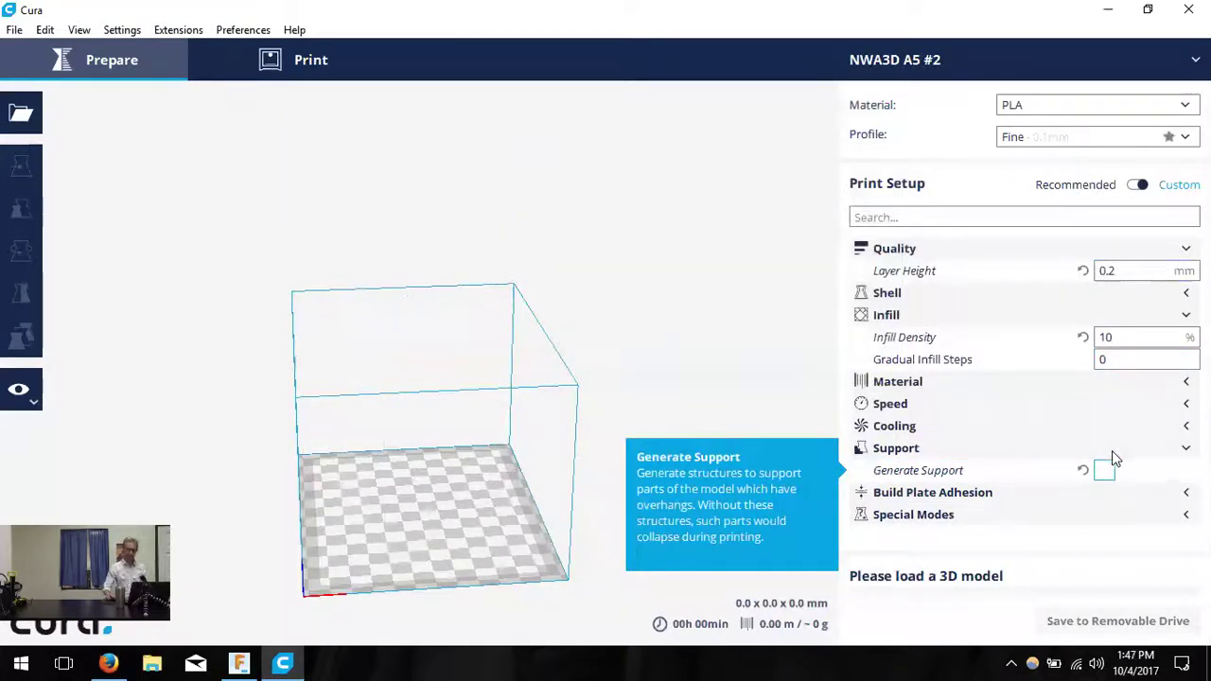
{"action": "left_click", "coordinate": [1116, 470]}
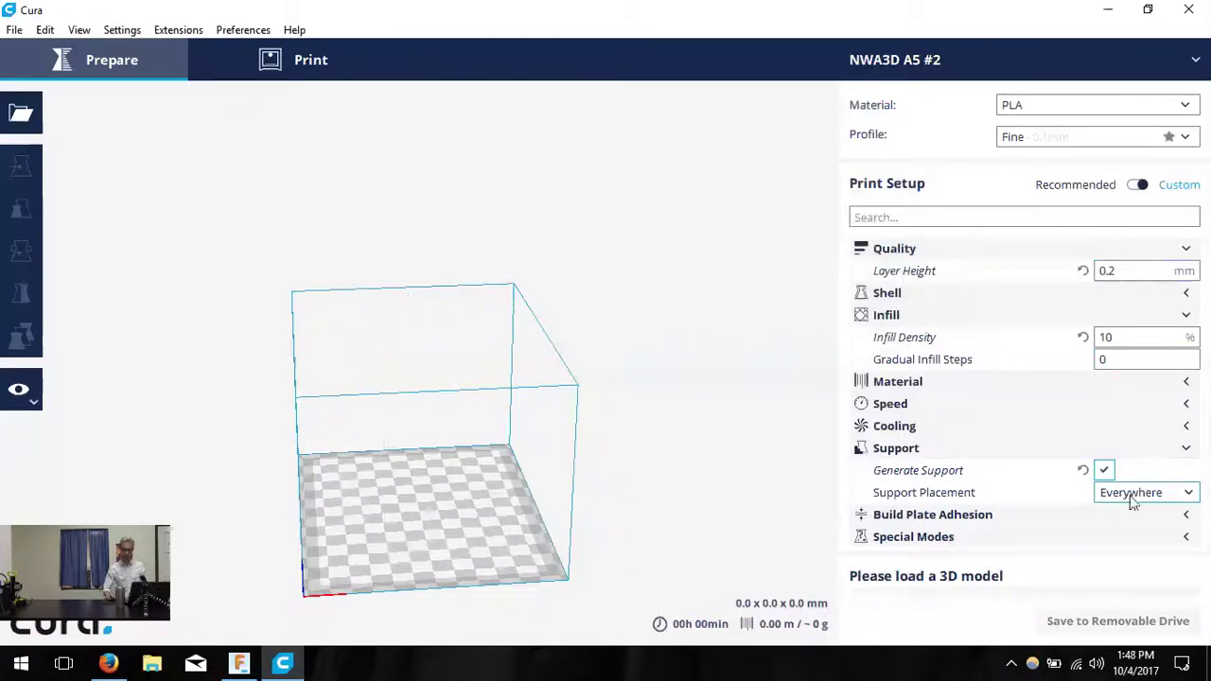
{"action": "mouse_move", "coordinate": [1142, 496]}
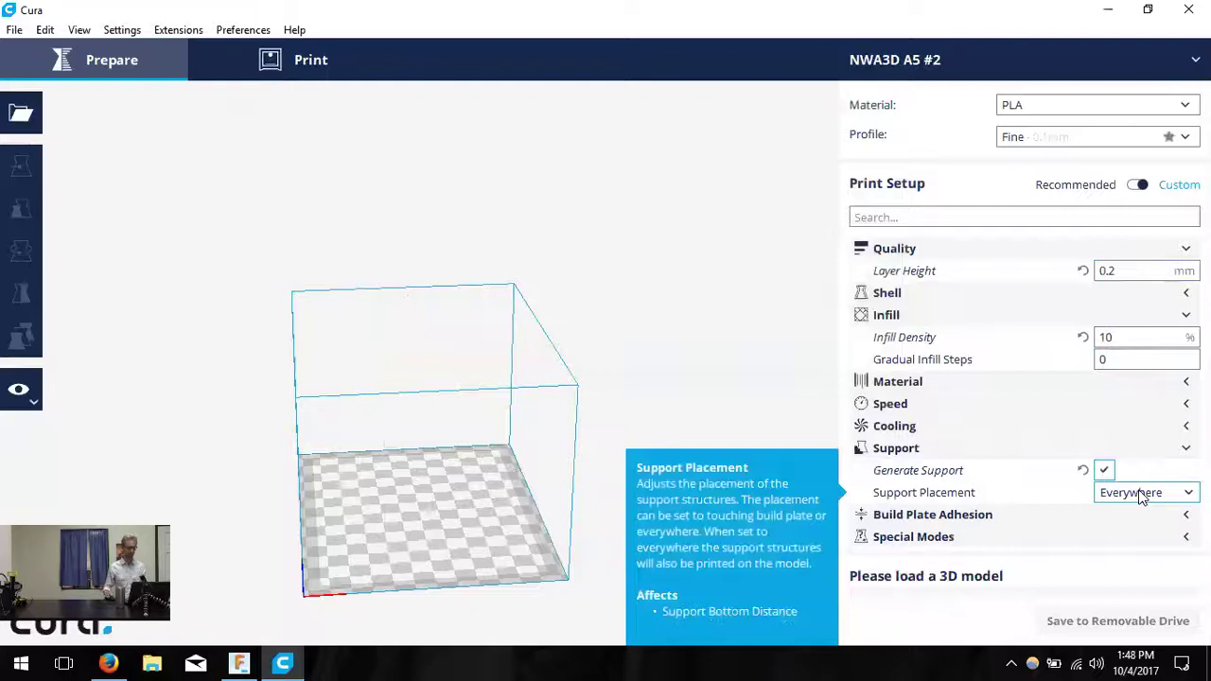
- Expand the Build Plate Adhesion settings and set the adhesion type to Skirt
{"action": "left_click", "coordinate": [1010, 520]}
{"action": "scroll", "coordinate": [1026, 491], "scroll_direction": "down", "scroll_amount": 2}
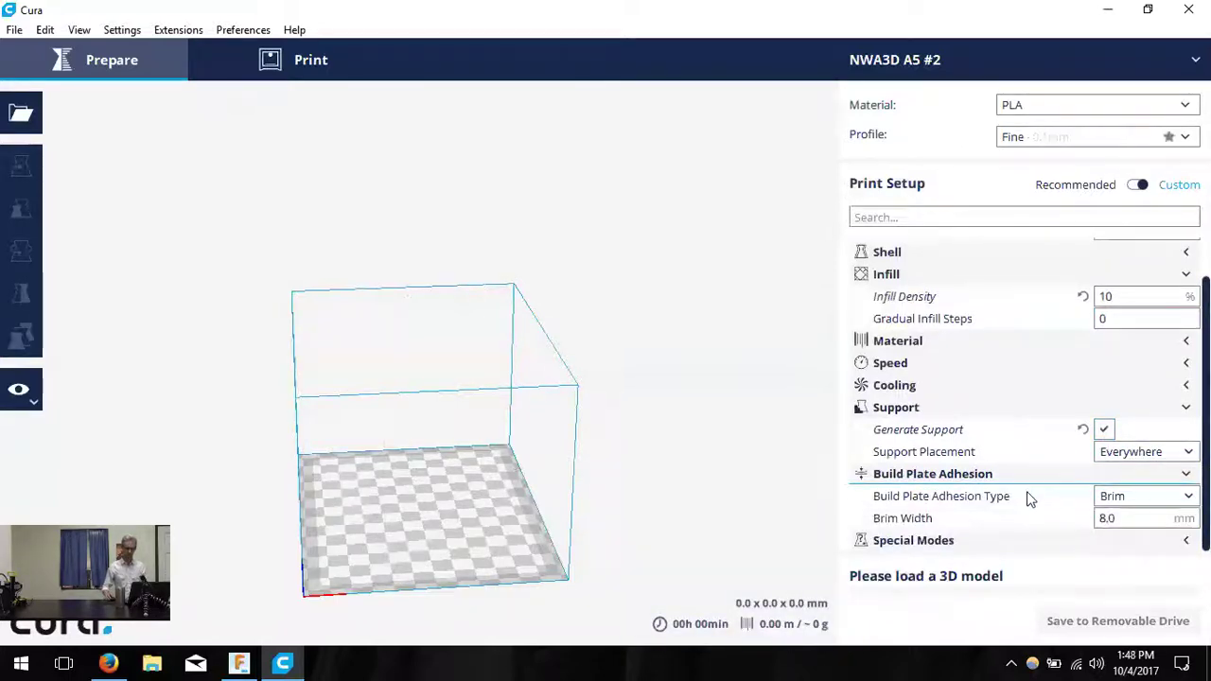
{"action": "left_click", "coordinate": [1138, 506]}
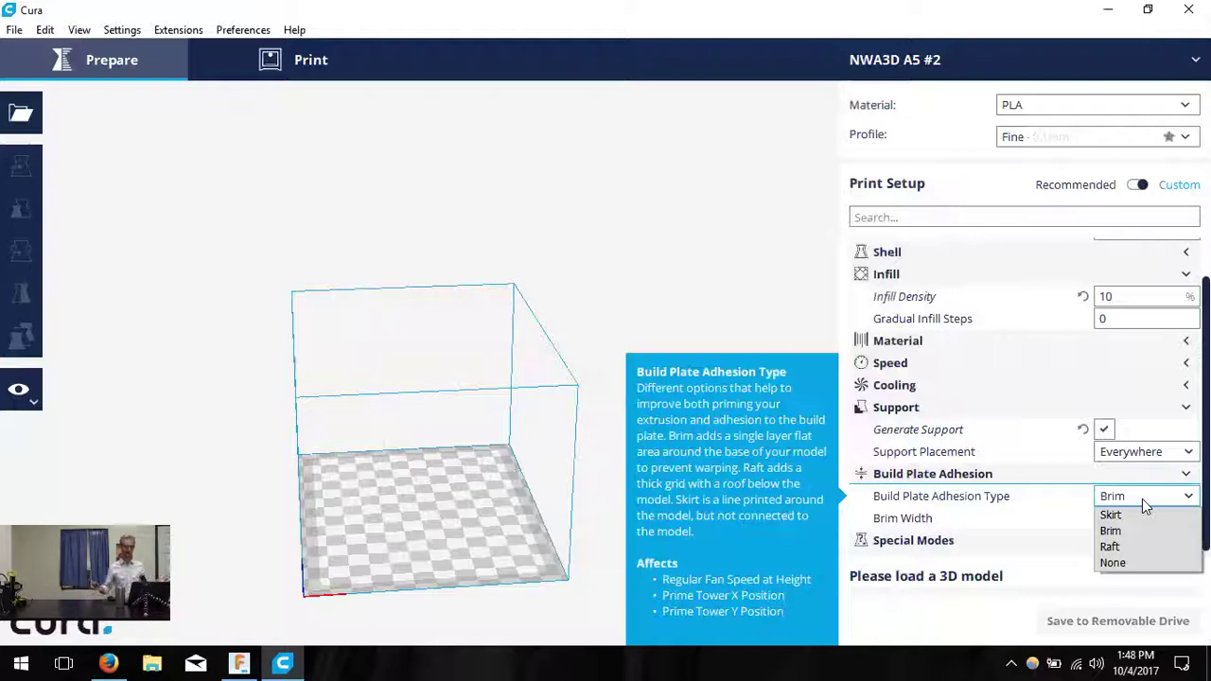
{"action": "left_click", "coordinate": [1135, 514]}
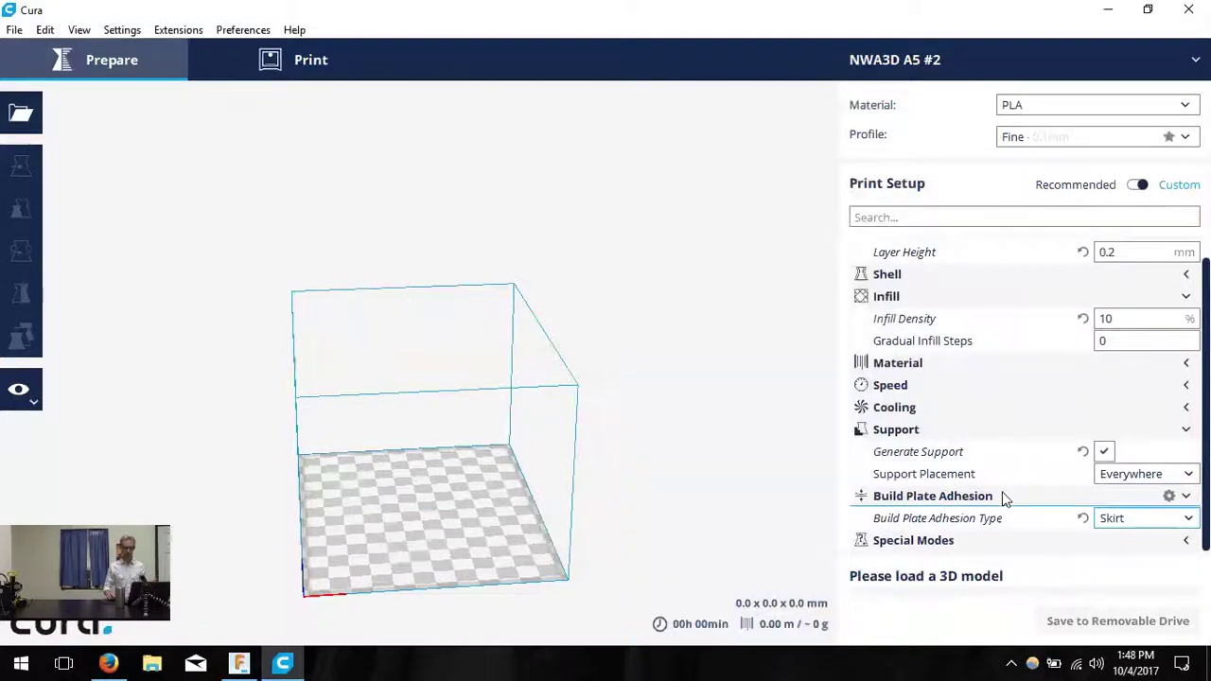
{"action": "scroll", "coordinate": [1001, 496], "scroll_direction": "up", "scroll_amount": 1}
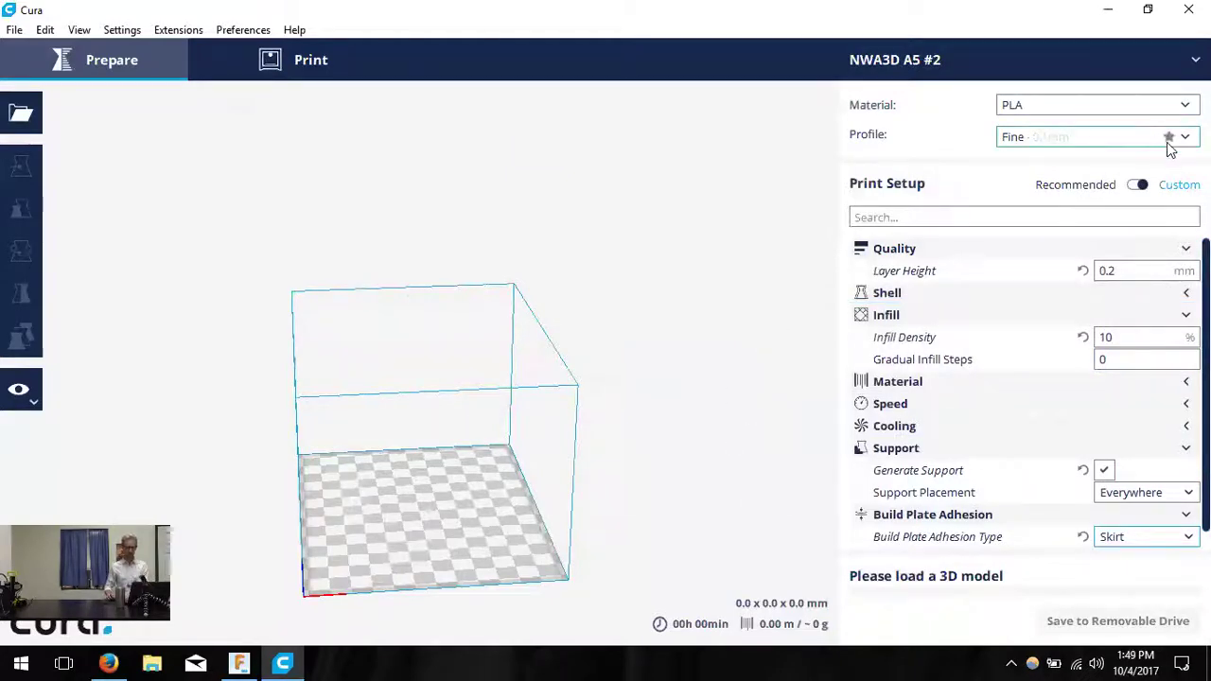
- Create a custom profile named "Base A5 Settings" from the current settings and close the profile manager
{"action": "mouse_move", "coordinate": [1170, 144]}
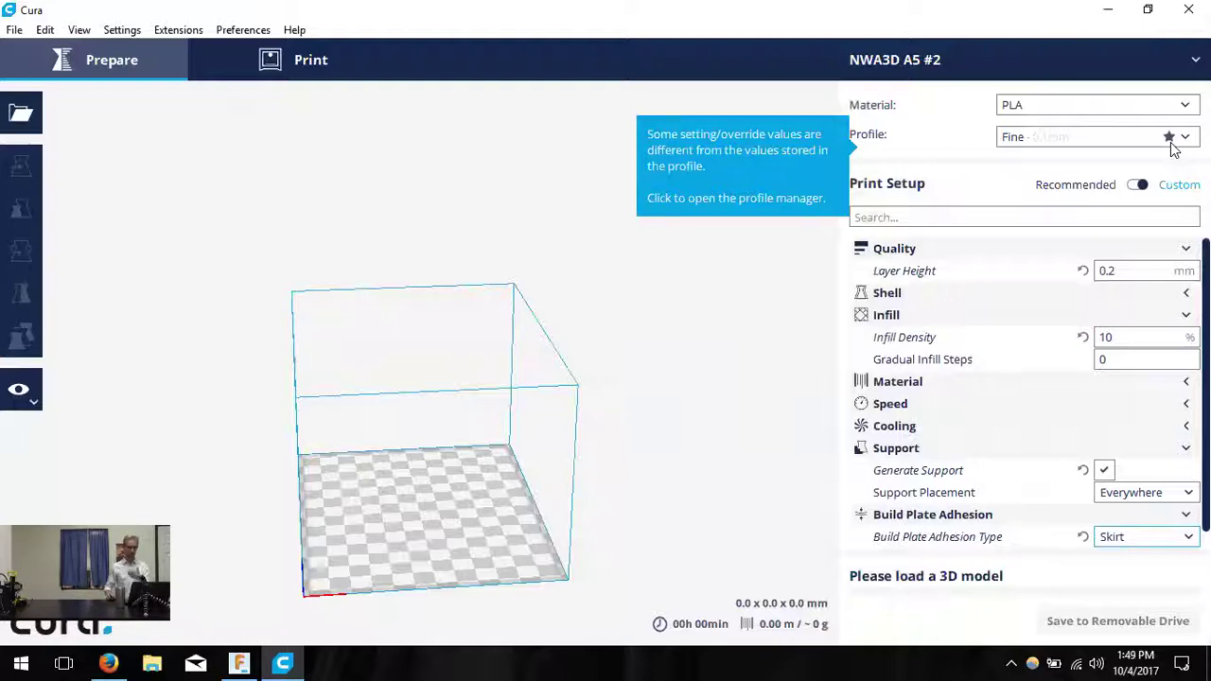
{"action": "left_click", "coordinate": [1170, 141]}
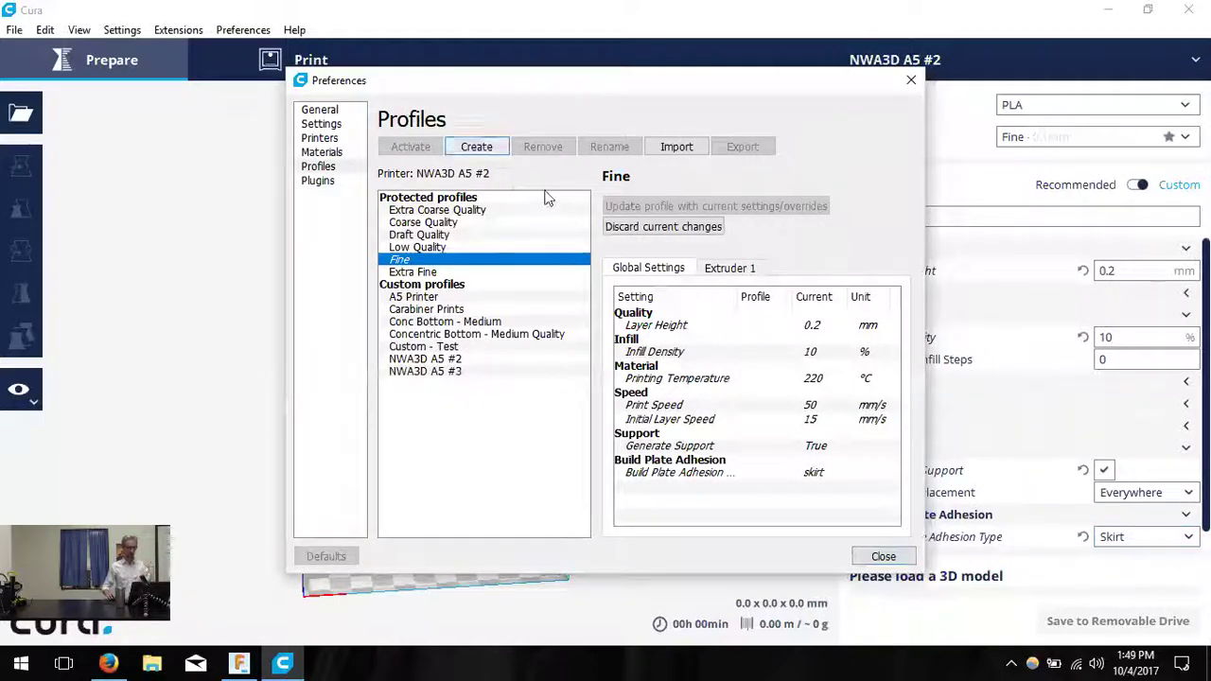
{"action": "left_click", "coordinate": [475, 147]}
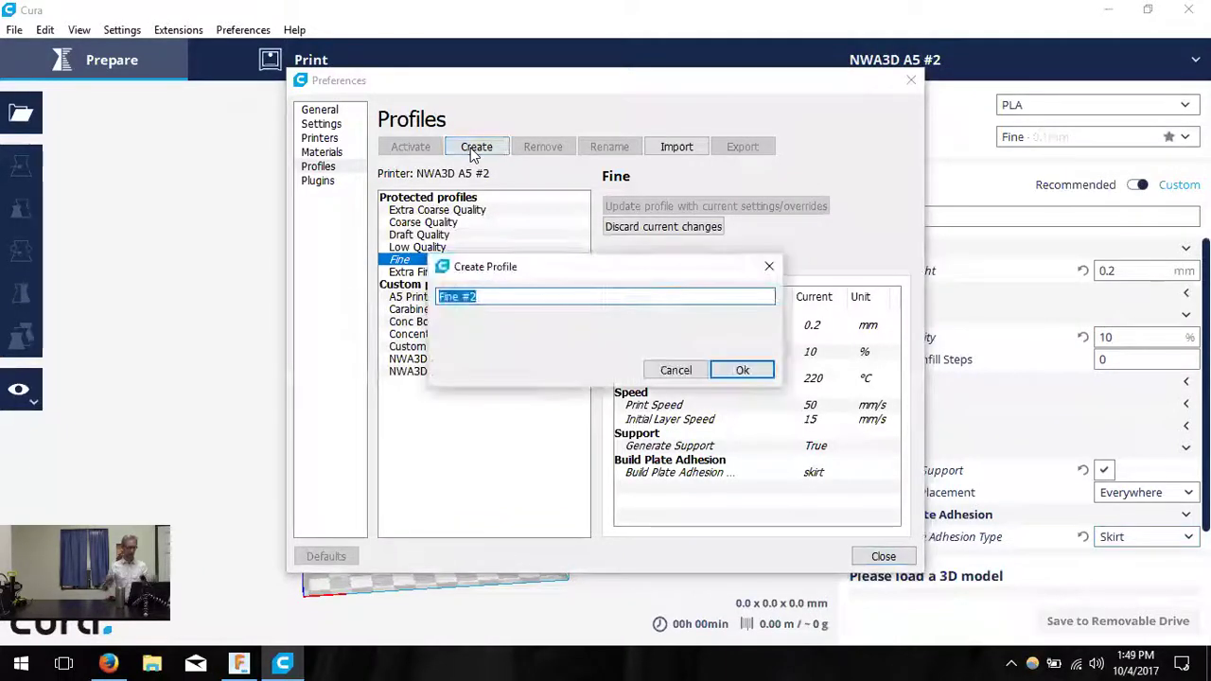
{"action": "type", "text": "Ba"}
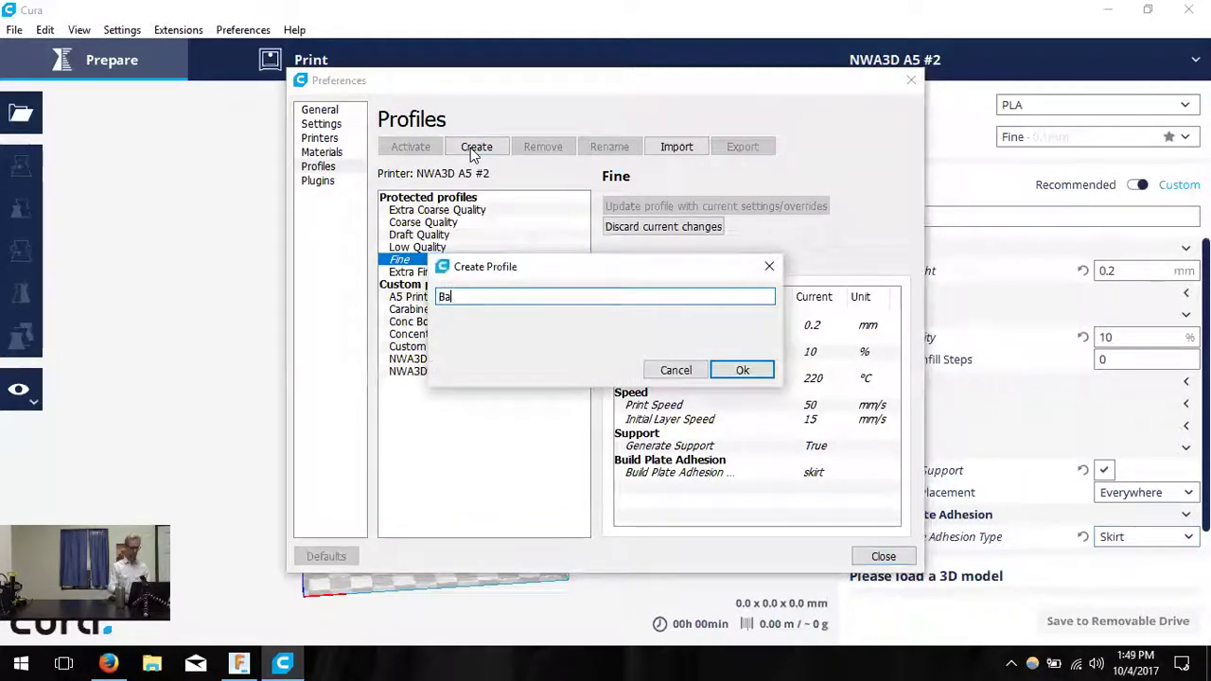
{"action": "type", "text": "se A5 Settings"}
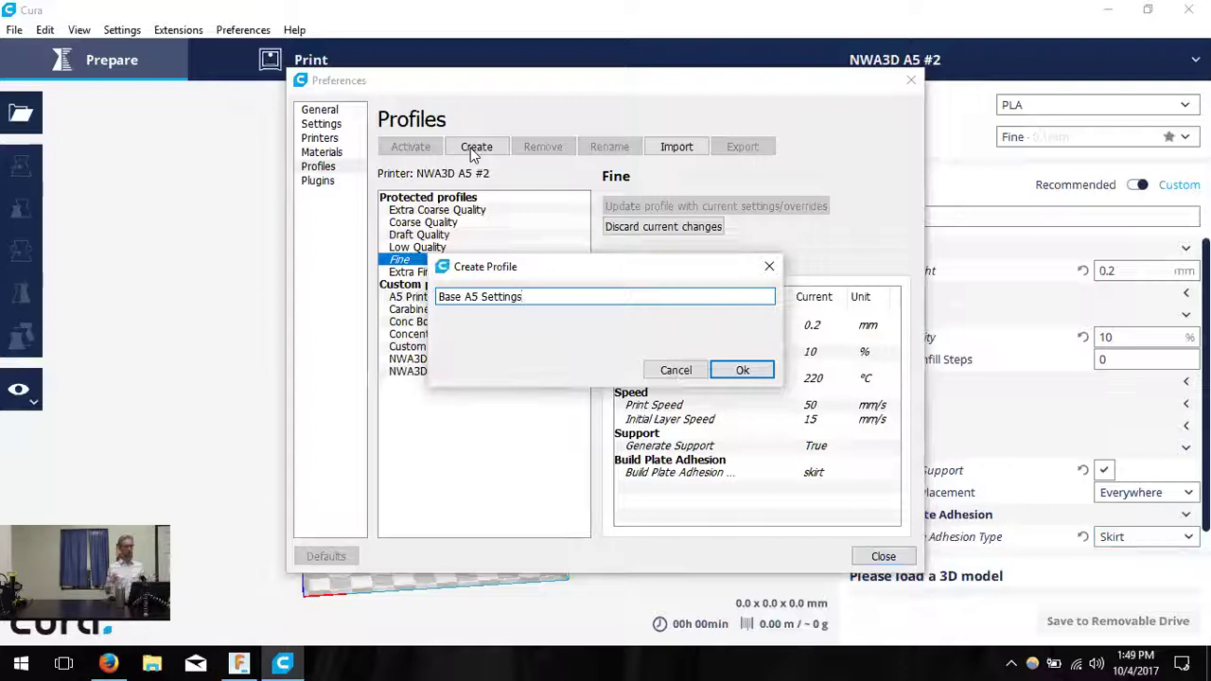
{"action": "left_click", "coordinate": [742, 370]}
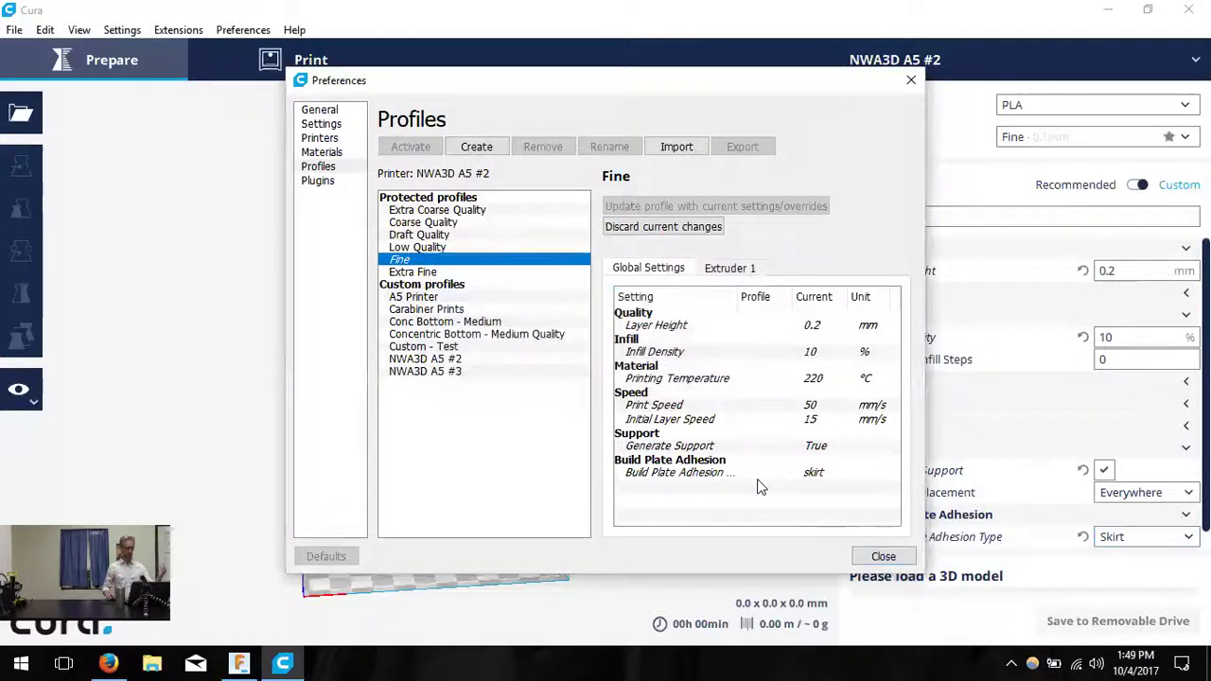
{"action": "left_click", "coordinate": [884, 557]}
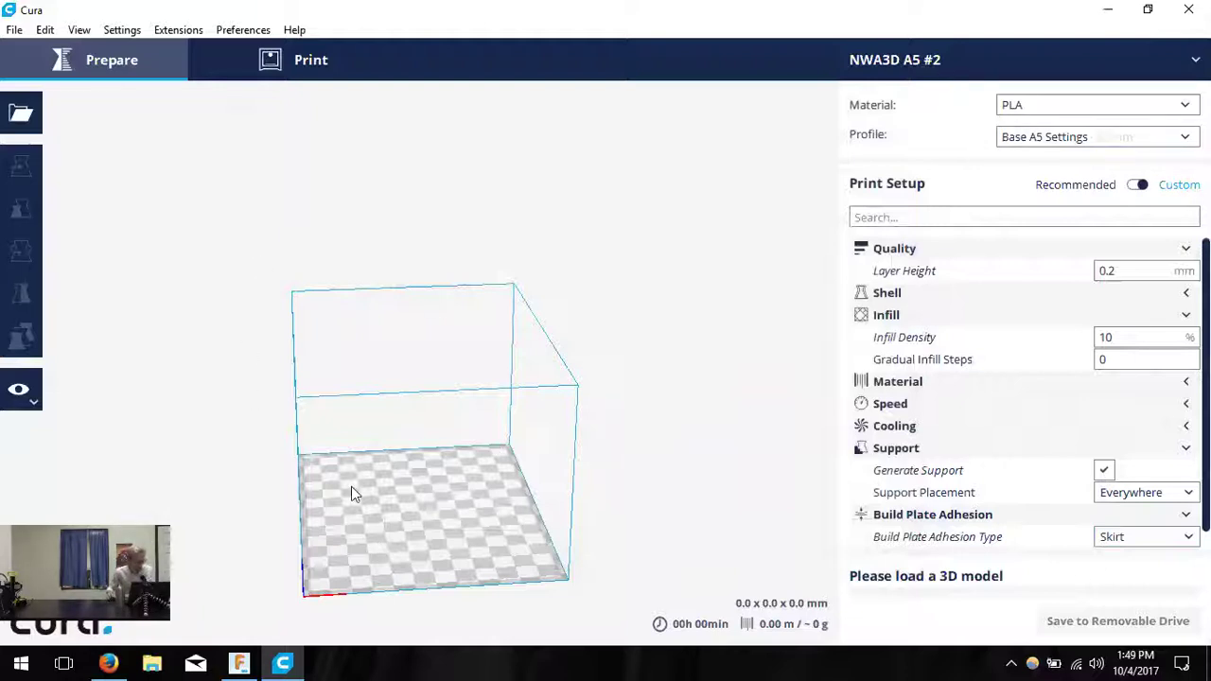
- Load the Six Sided Dice (d6) model from the STL files folder on the NWA3D (E:) drive
{"action": "left_click", "coordinate": [19, 111]}
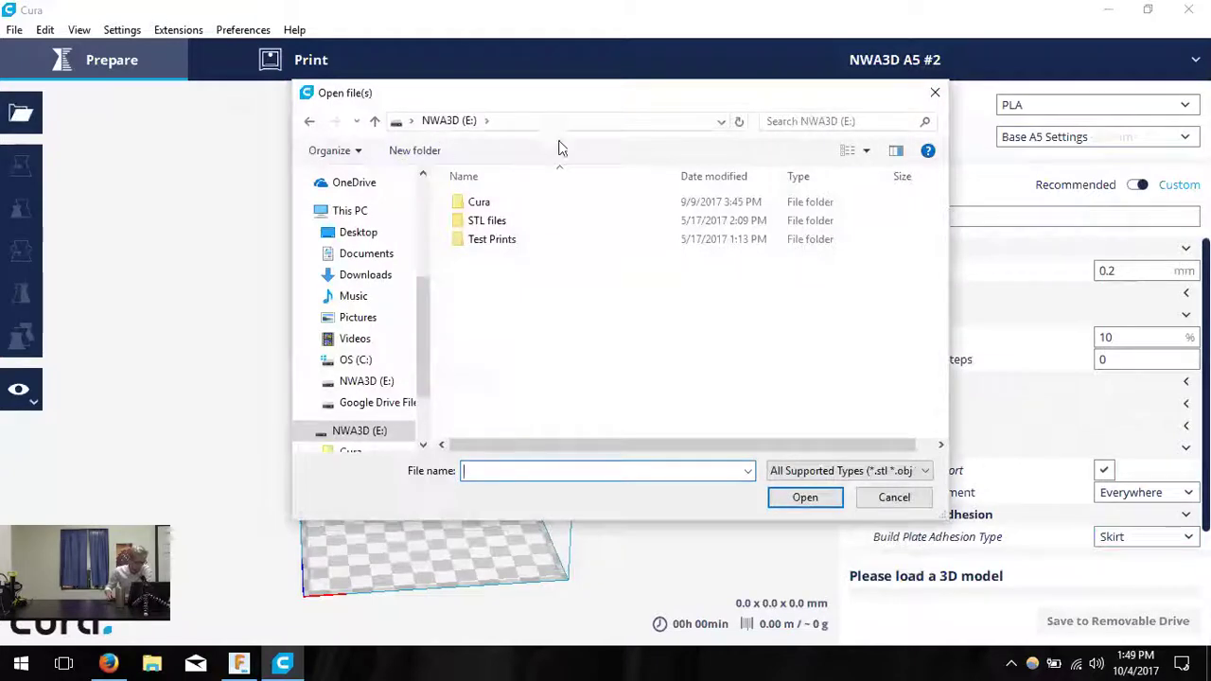
{"action": "double_click", "coordinate": [485, 223]}
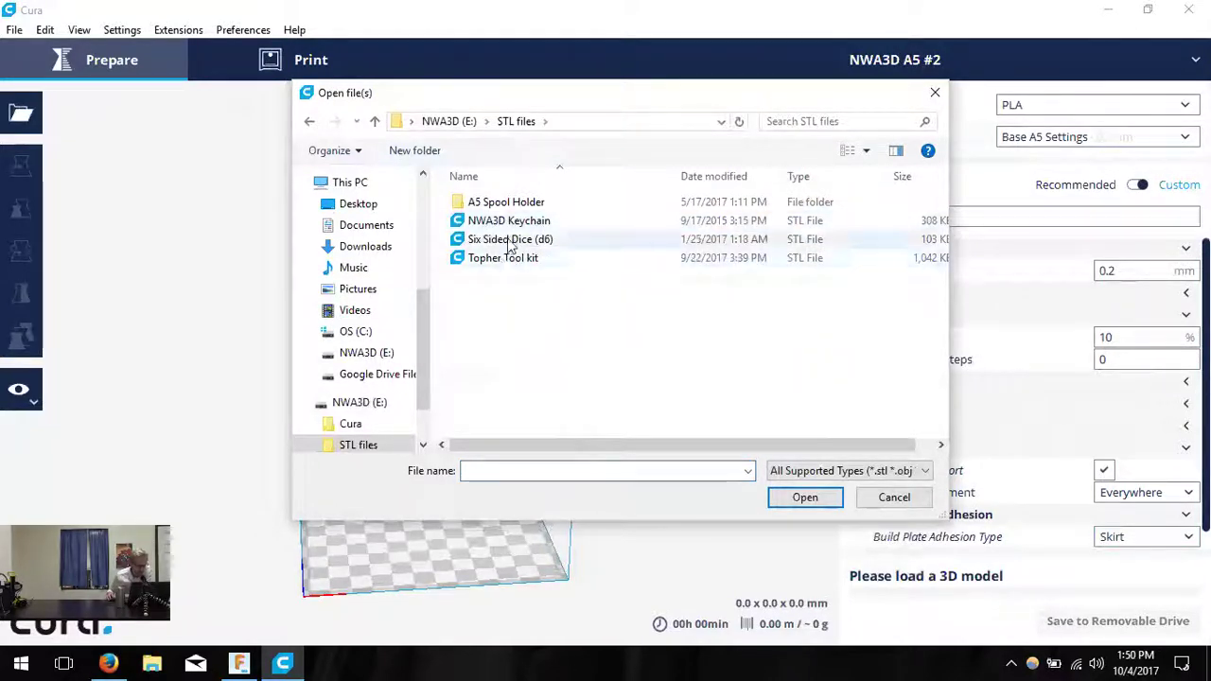
{"action": "double_click", "coordinate": [508, 241]}
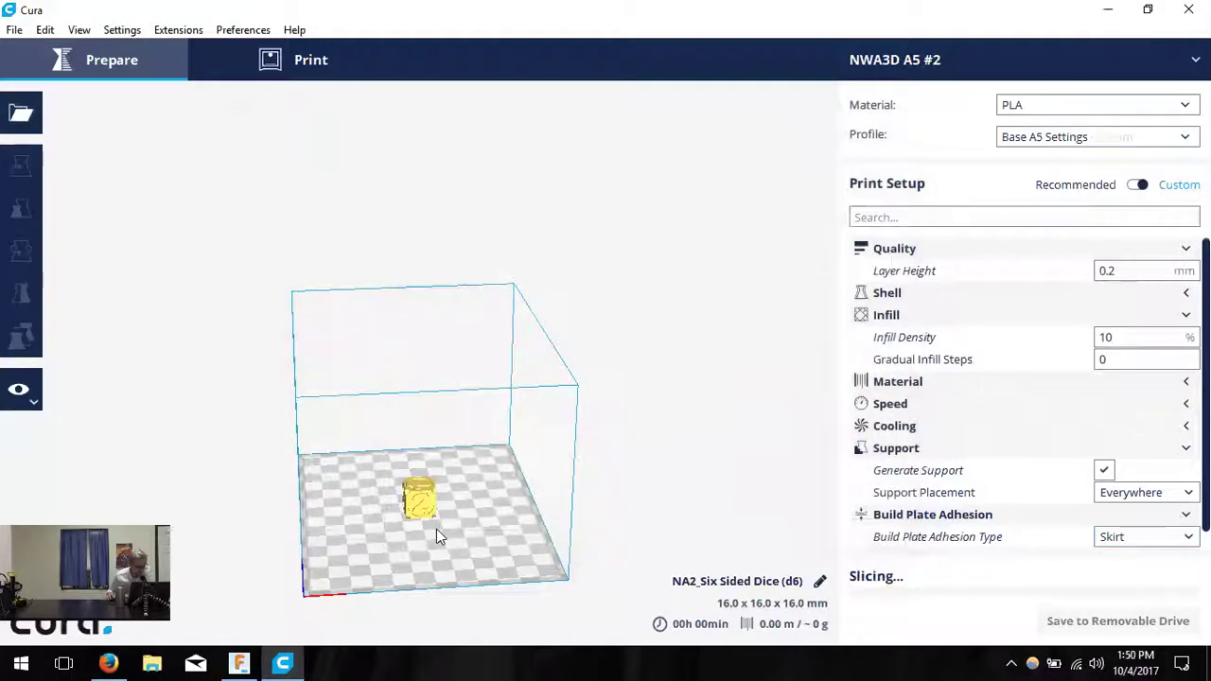
{"action": "scroll", "coordinate": [436, 531], "scroll_direction": "up", "scroll_amount": 8}
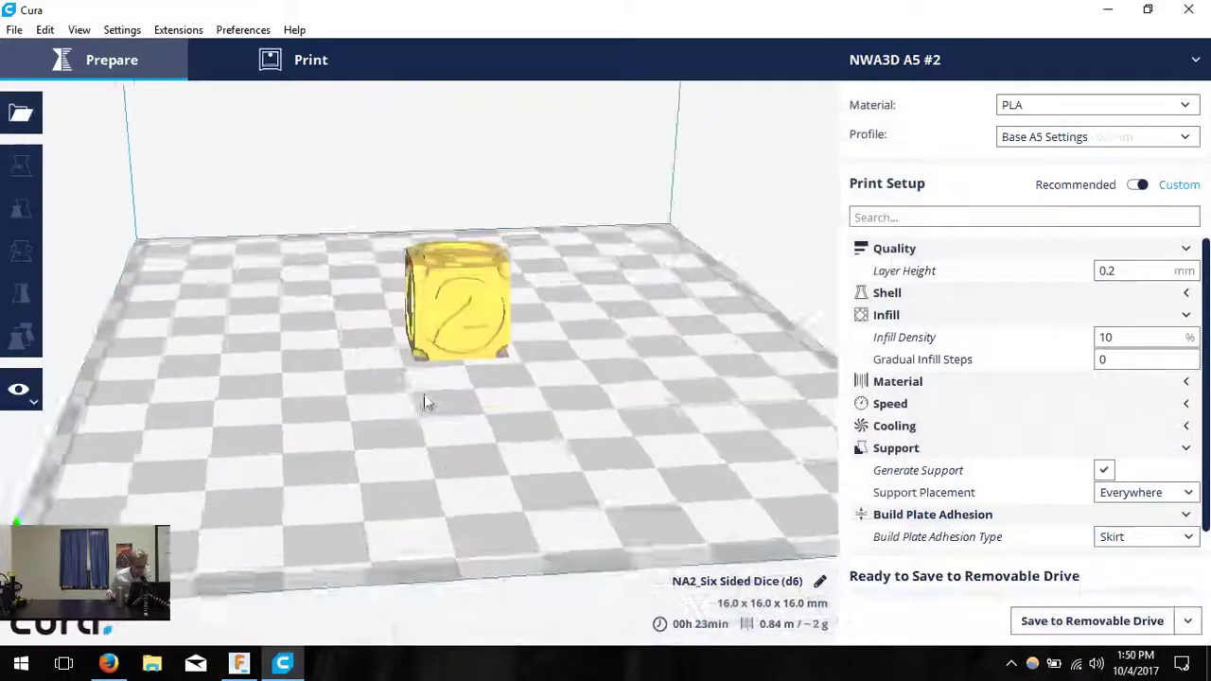
{"action": "scroll", "coordinate": [424, 394], "scroll_direction": "down", "scroll_amount": 5}
{"action": "scroll", "coordinate": [460, 454], "scroll_direction": "up", "scroll_amount": 5}
{"action": "right_click_drag", "start_coordinate": [507, 478], "coordinate": [549, 470]}
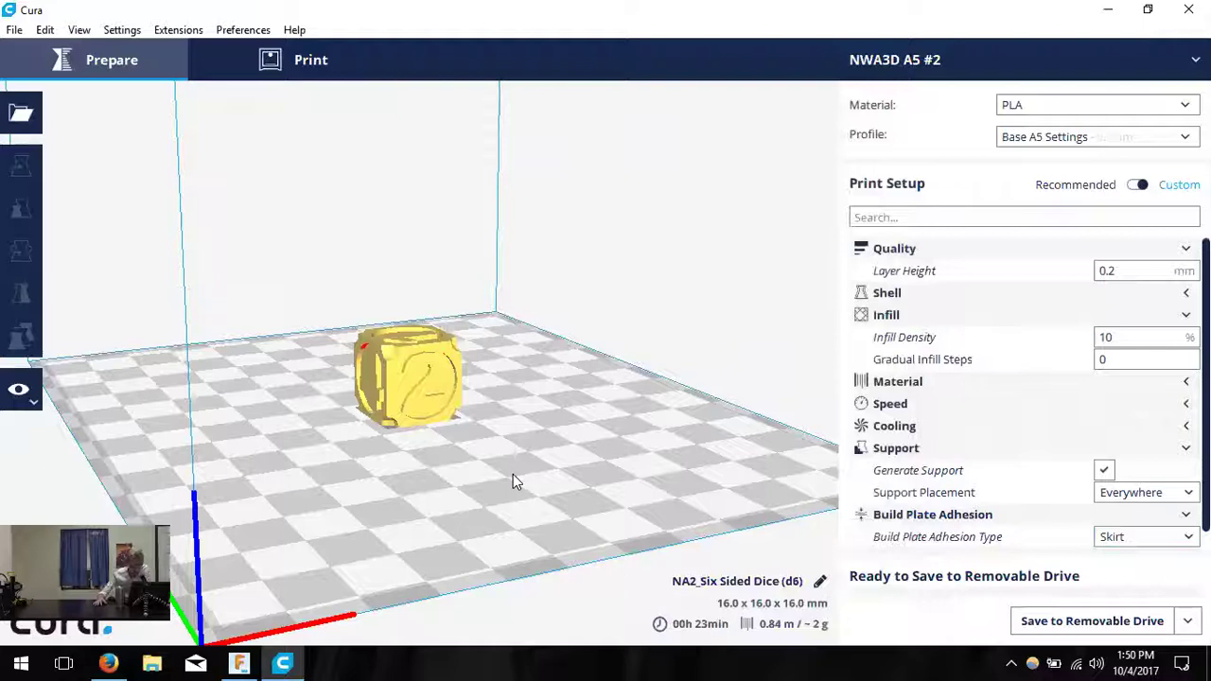
{"action": "key", "text": "XF86AudioLowerVolume"}
{"action": "key", "text": "XF86AudioLowerVolume"}
{"action": "key", "text": "XF86AudioLowerVolume"}
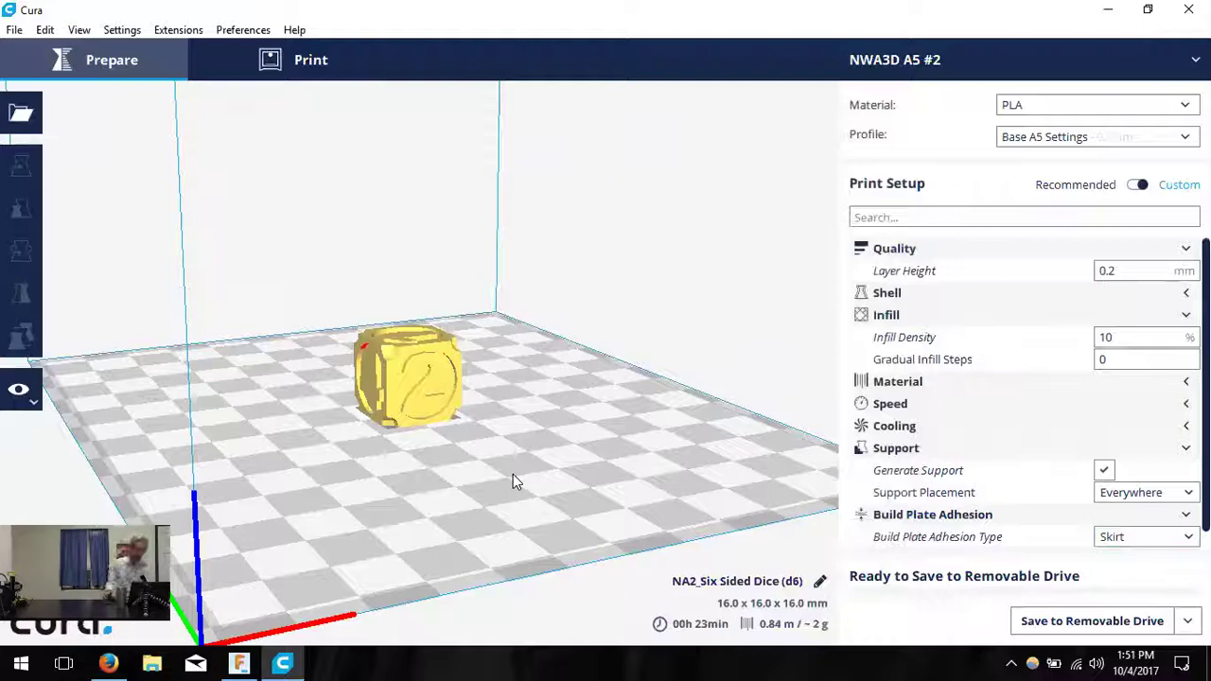
- Examine the dice and its place on the build plate from several angles and distances
{"action": "right_click_drag", "start_coordinate": [518, 456], "coordinate": [549, 514]}
{"action": "scroll", "coordinate": [546, 512], "scroll_direction": "down", "scroll_amount": 3}
{"action": "scroll", "coordinate": [431, 452], "scroll_direction": "up", "scroll_amount": 2}
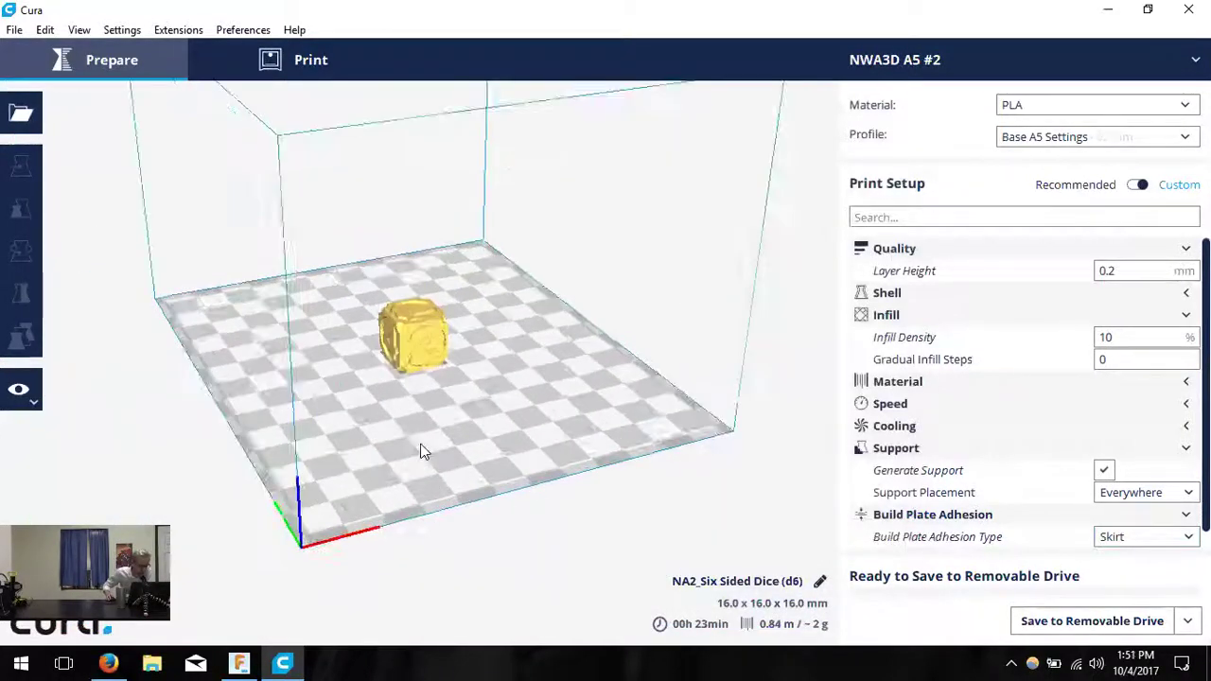
{"action": "right_click_drag", "start_coordinate": [416, 522], "coordinate": [454, 485]}
{"action": "scroll", "coordinate": [452, 482], "scroll_direction": "up", "scroll_amount": 3}
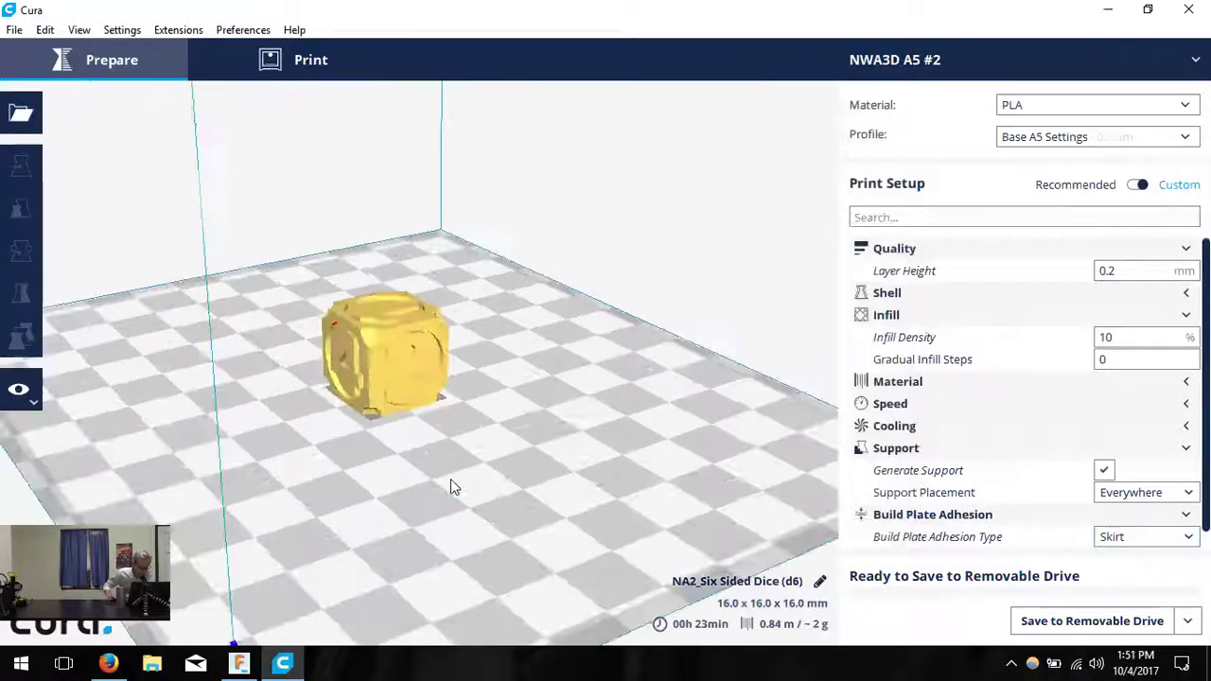
{"action": "scroll", "coordinate": [450, 479], "scroll_direction": "down", "scroll_amount": 3}
{"action": "right_click_drag", "start_coordinate": [427, 454], "coordinate": [434, 490]}
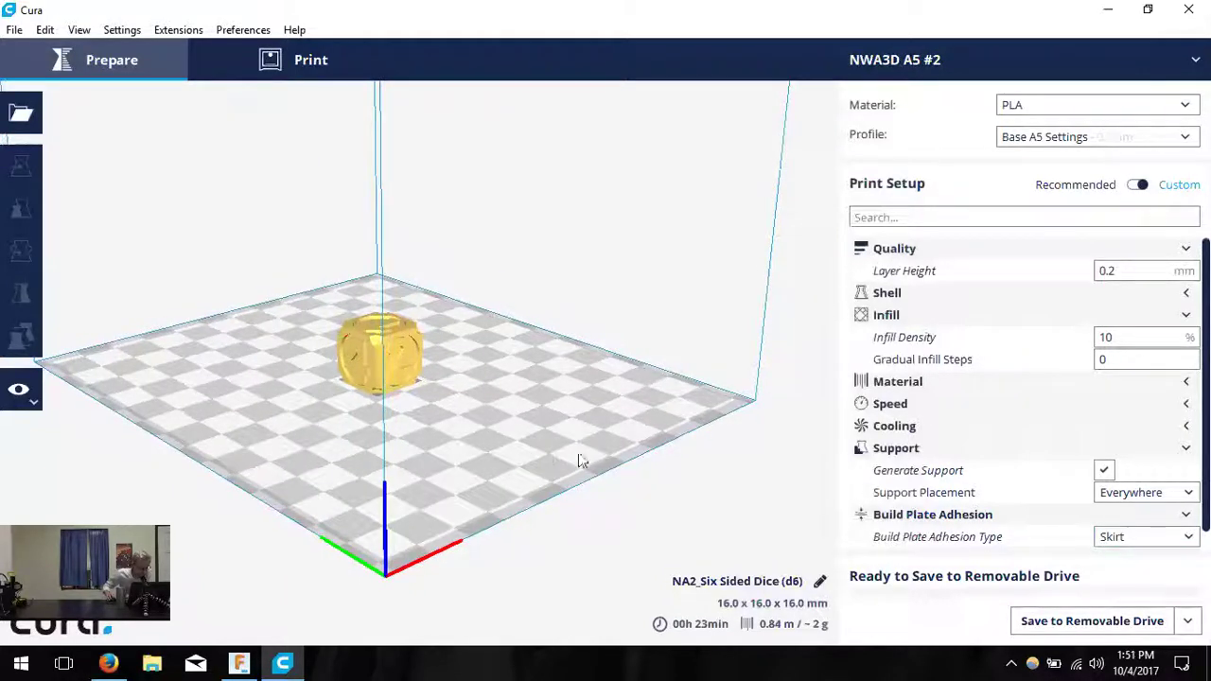
{"action": "right_click_drag", "start_coordinate": [496, 447], "coordinate": [553, 444]}
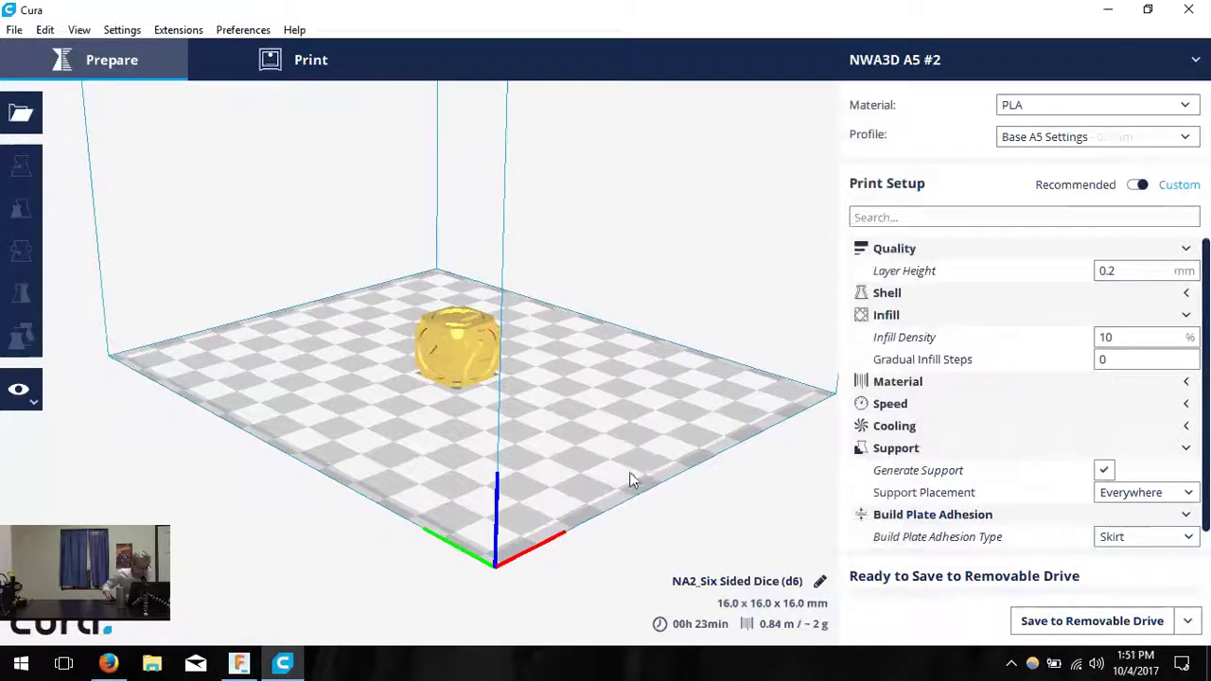
{"action": "right_click_drag", "start_coordinate": [630, 481], "coordinate": [606, 482]}
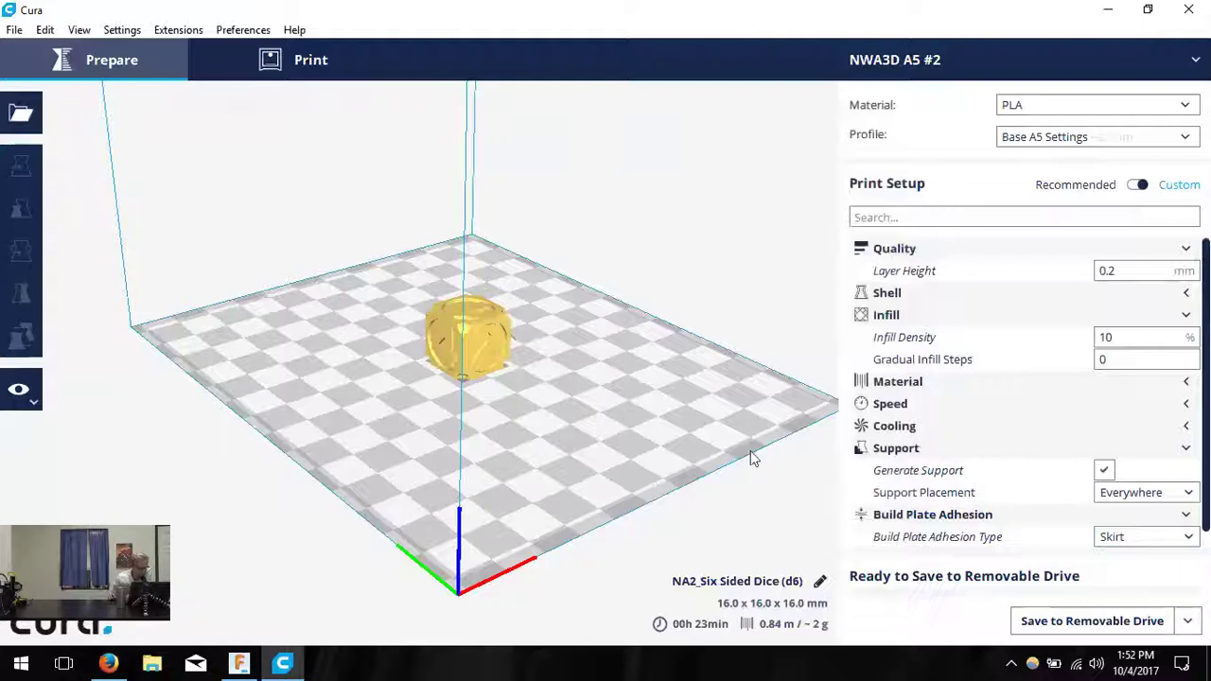
{"action": "right_click_drag", "start_coordinate": [543, 398], "coordinate": [624, 478]}
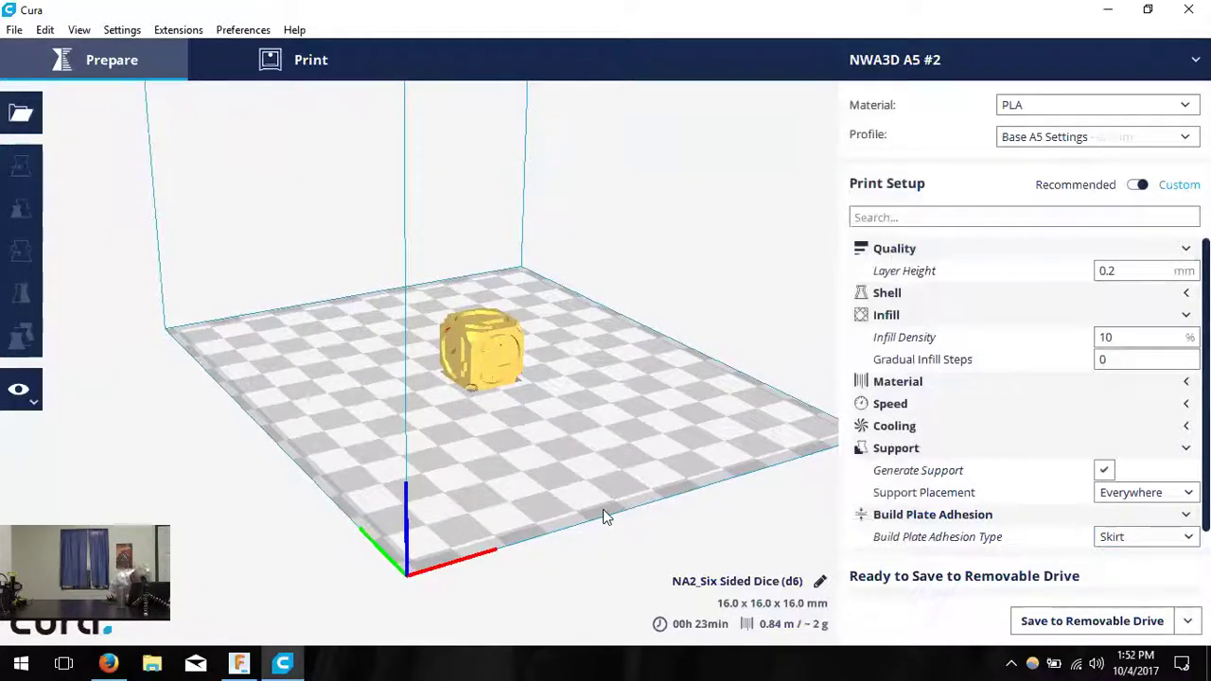
{"action": "mouse_move", "coordinate": [624, 500]}
{"action": "right_mouse_down"}
{"action": "mouse_move", "coordinate": [608, 502]}
{"action": "mouse_move", "coordinate": [612, 493]}
{"action": "right_mouse_up"}
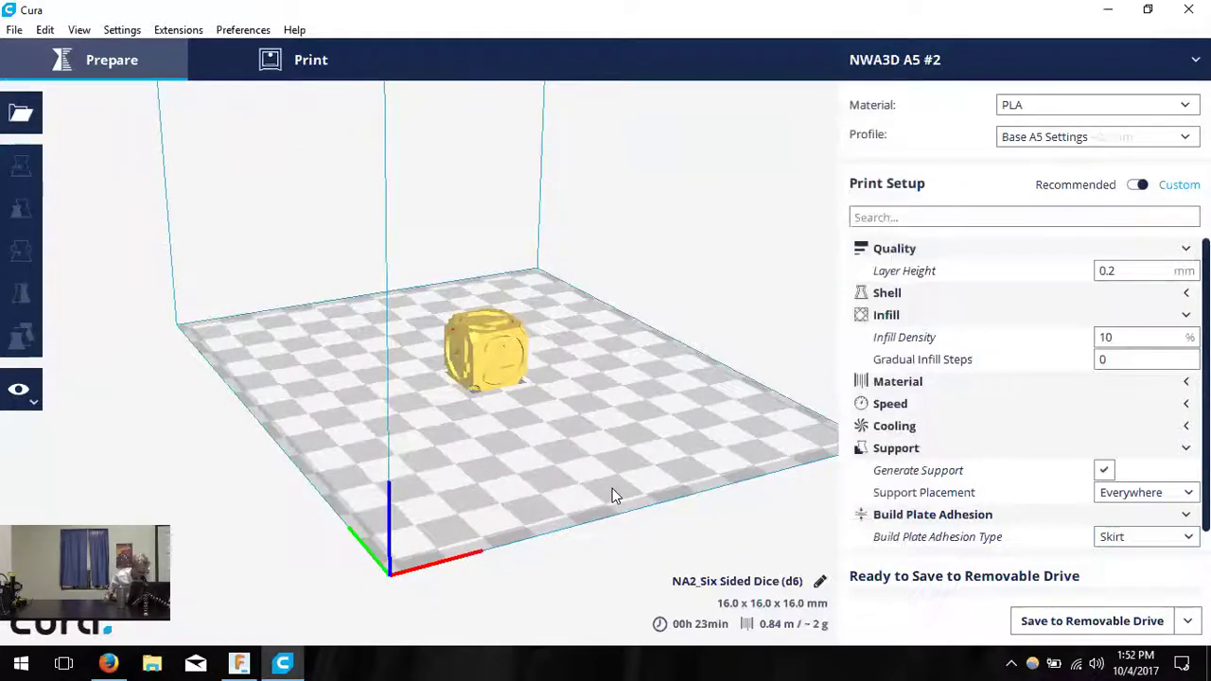
{"action": "right_click_drag", "start_coordinate": [612, 494], "coordinate": [592, 511]}
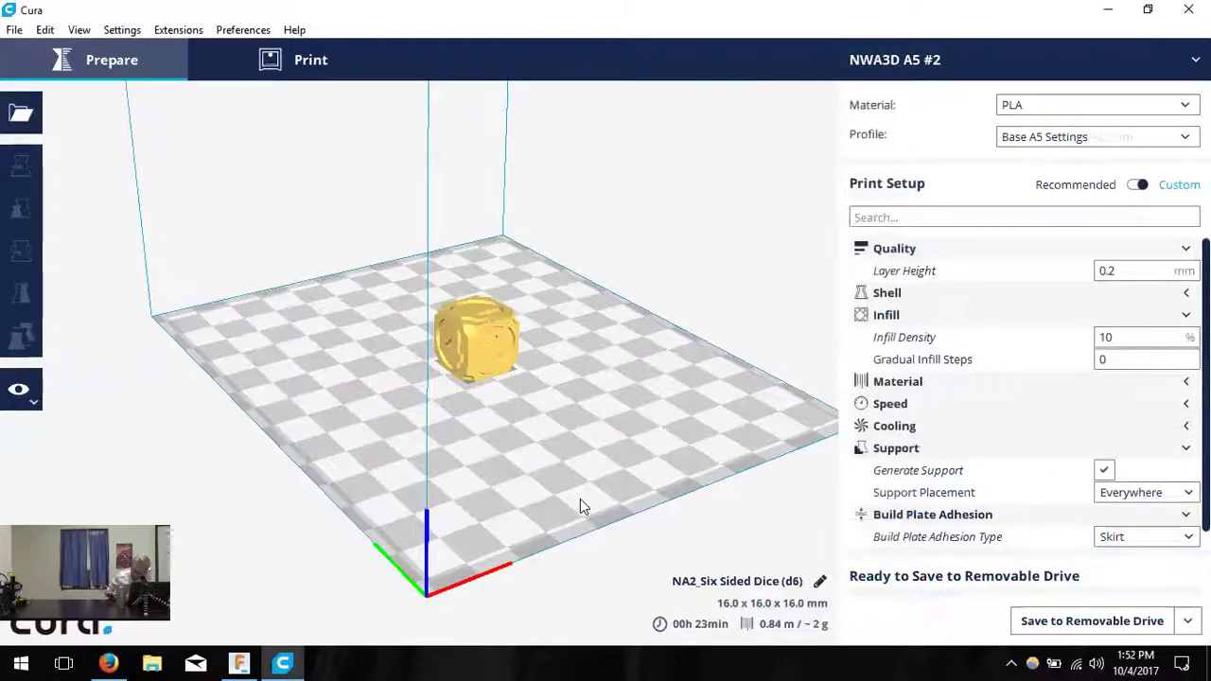
{"action": "right_click_drag", "start_coordinate": [533, 365], "coordinate": [438, 399]}
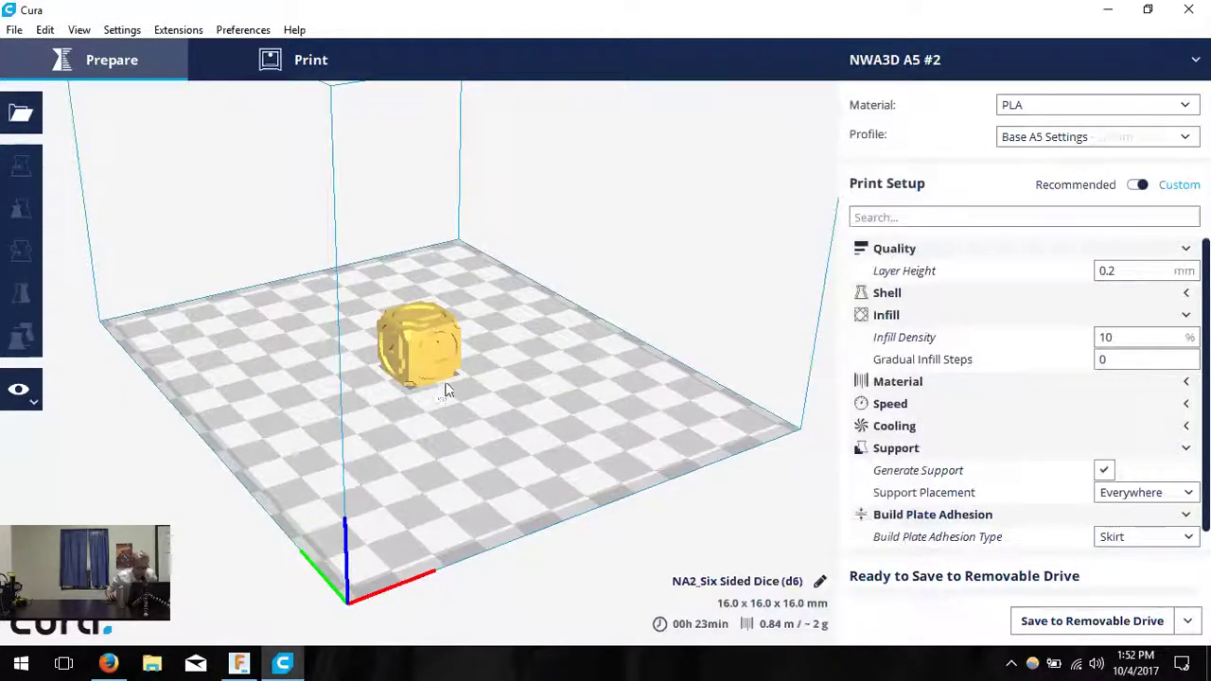
{"action": "scroll", "coordinate": [481, 371], "scroll_direction": "down", "scroll_amount": 5}
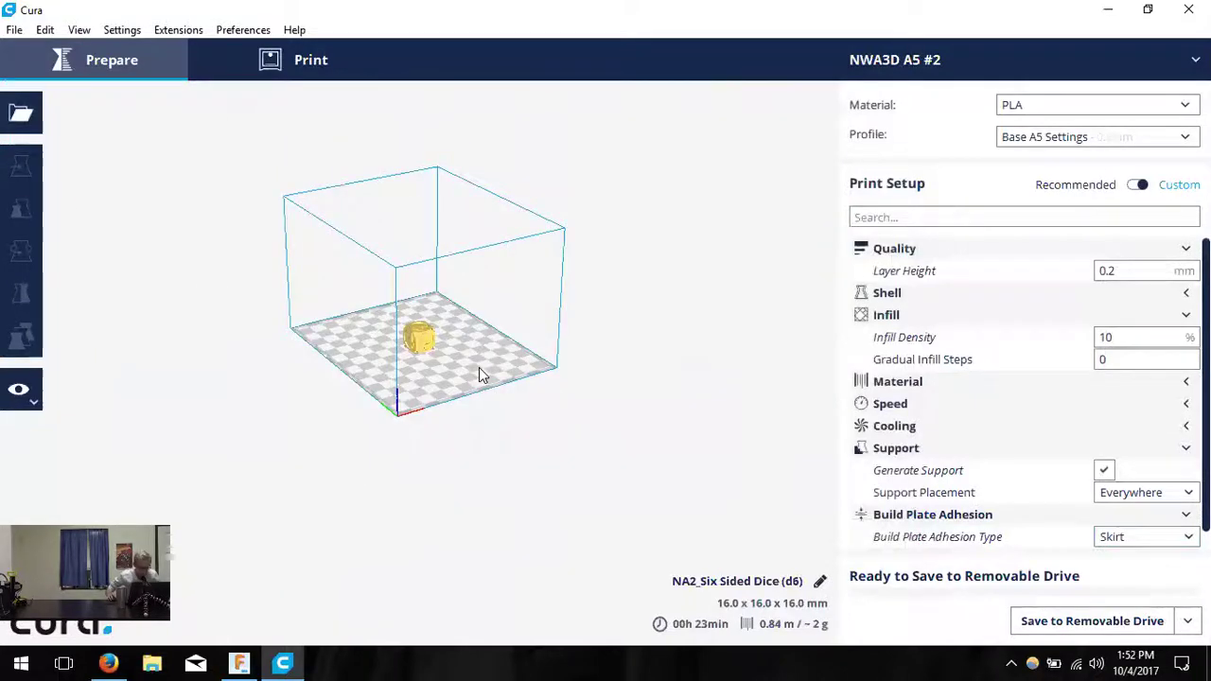
{"action": "scroll", "coordinate": [478, 371], "scroll_direction": "up", "scroll_amount": 8}
{"action": "scroll", "coordinate": [478, 370], "scroll_direction": "up", "scroll_amount": 3}
{"action": "scroll", "coordinate": [478, 371], "scroll_direction": "down", "scroll_amount": 6}
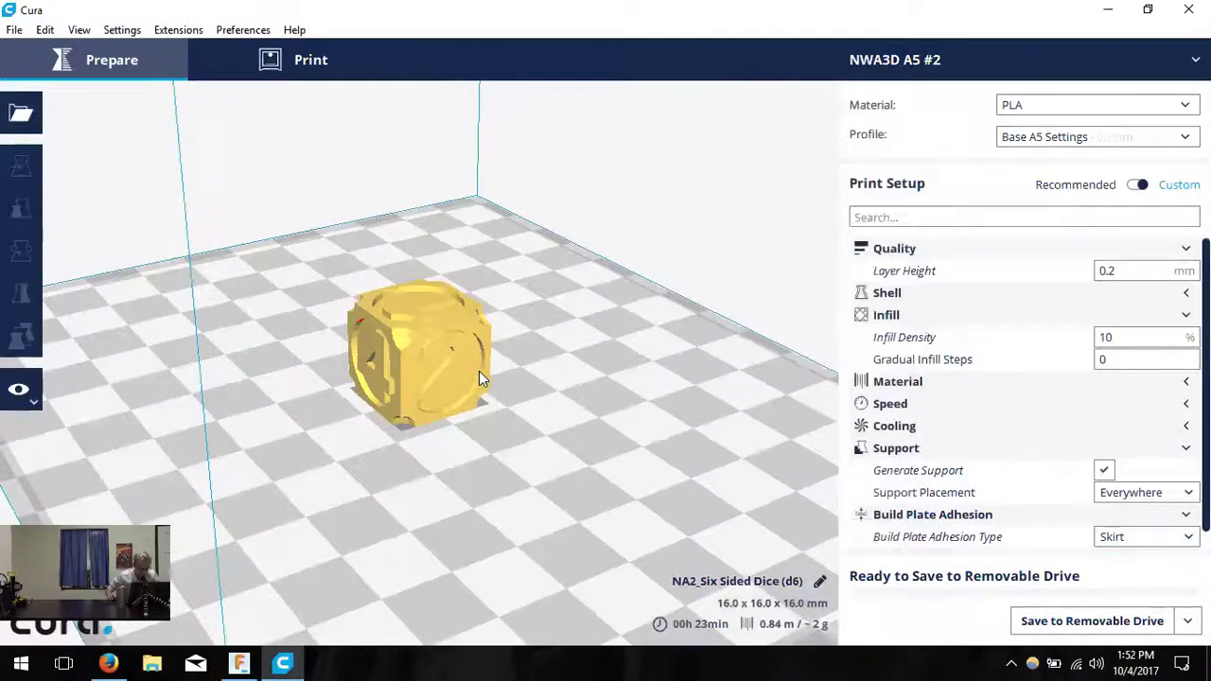
- Select the dice and lower it along the Z axis below the build plate to about -8.24 mm
{"action": "right_click_drag", "start_coordinate": [479, 378], "coordinate": [564, 451]}
{"action": "left_click", "coordinate": [499, 343]}
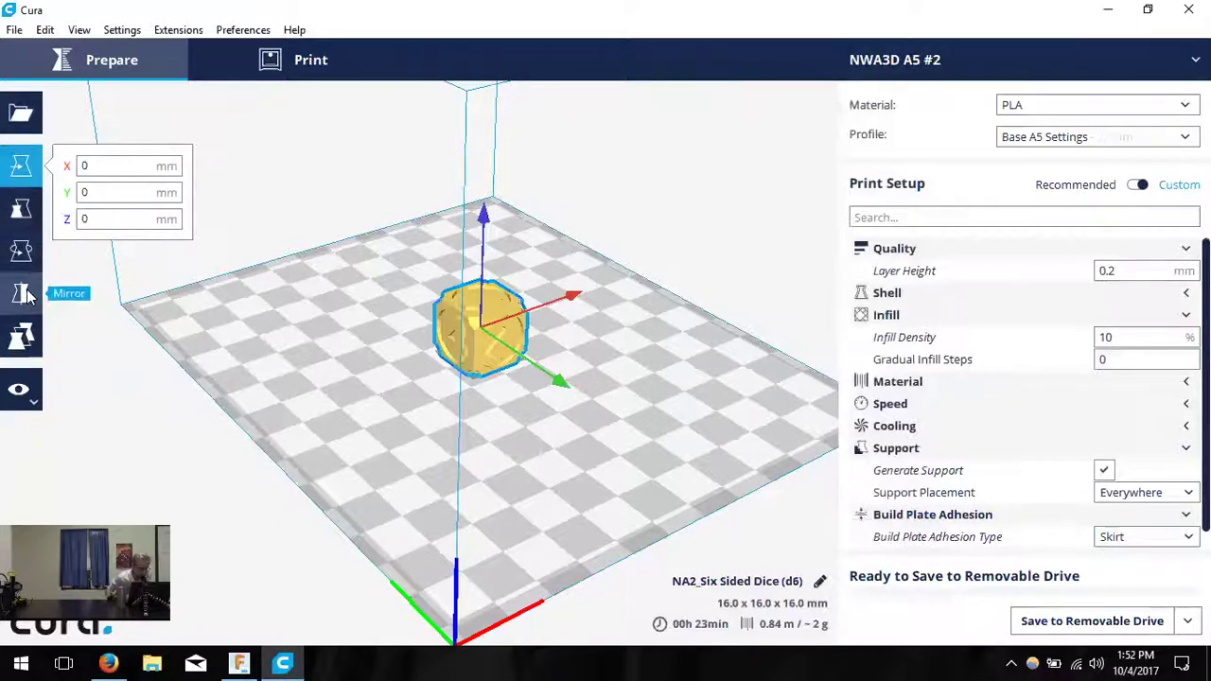
{"action": "right_click_drag", "start_coordinate": [583, 346], "coordinate": [510, 312]}
{"action": "left_click_drag", "start_coordinate": [538, 258], "coordinate": [541, 303]}
{"action": "right_click_drag", "start_coordinate": [709, 481], "coordinate": [710, 444]}
{"action": "right_click_drag", "start_coordinate": [712, 455], "coordinate": [683, 445]}
- Center the dice on the build plate, set its Z position to 0 mm, and deselect it
{"action": "right_click", "coordinate": [551, 416]}
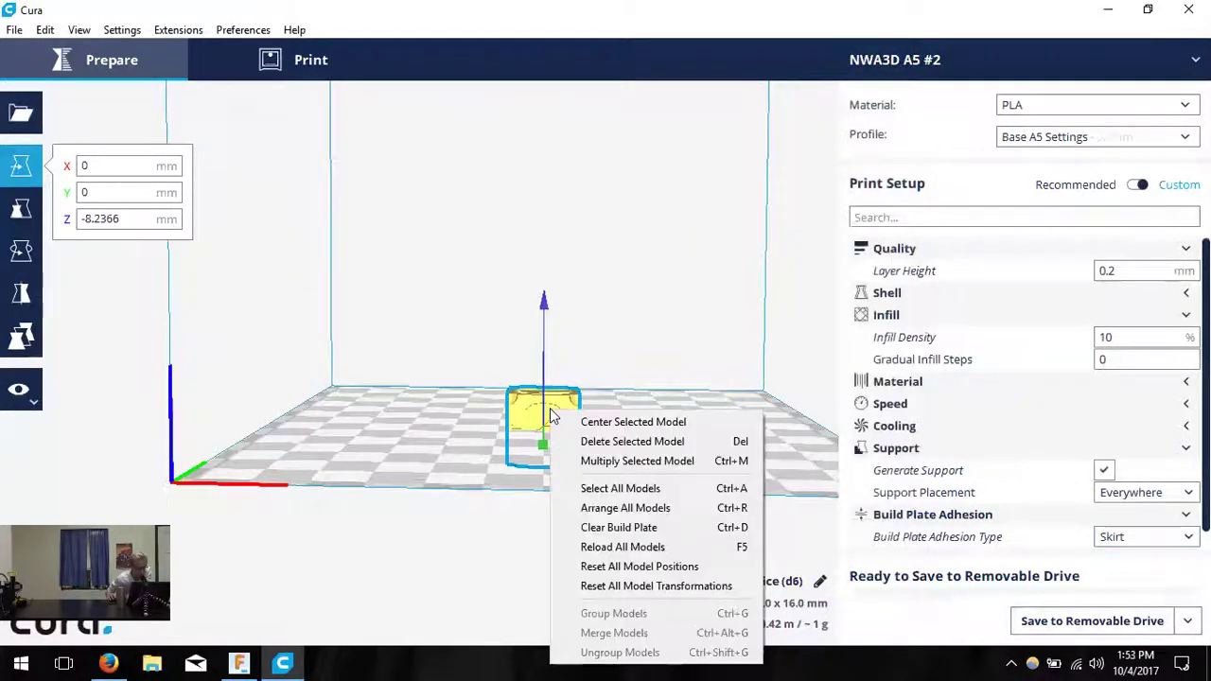
{"action": "left_click", "coordinate": [586, 422]}
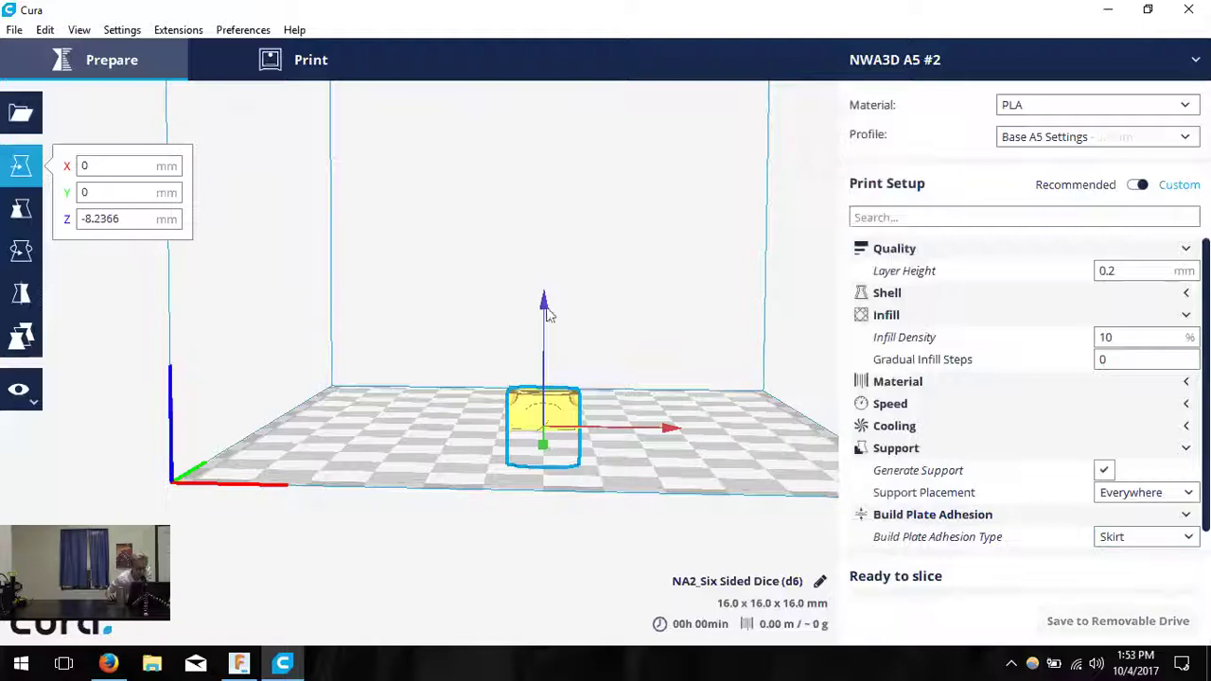
{"action": "double_click", "coordinate": [109, 218]}
{"action": "type", "text": "0"}
{"action": "key", "text": "Return"}
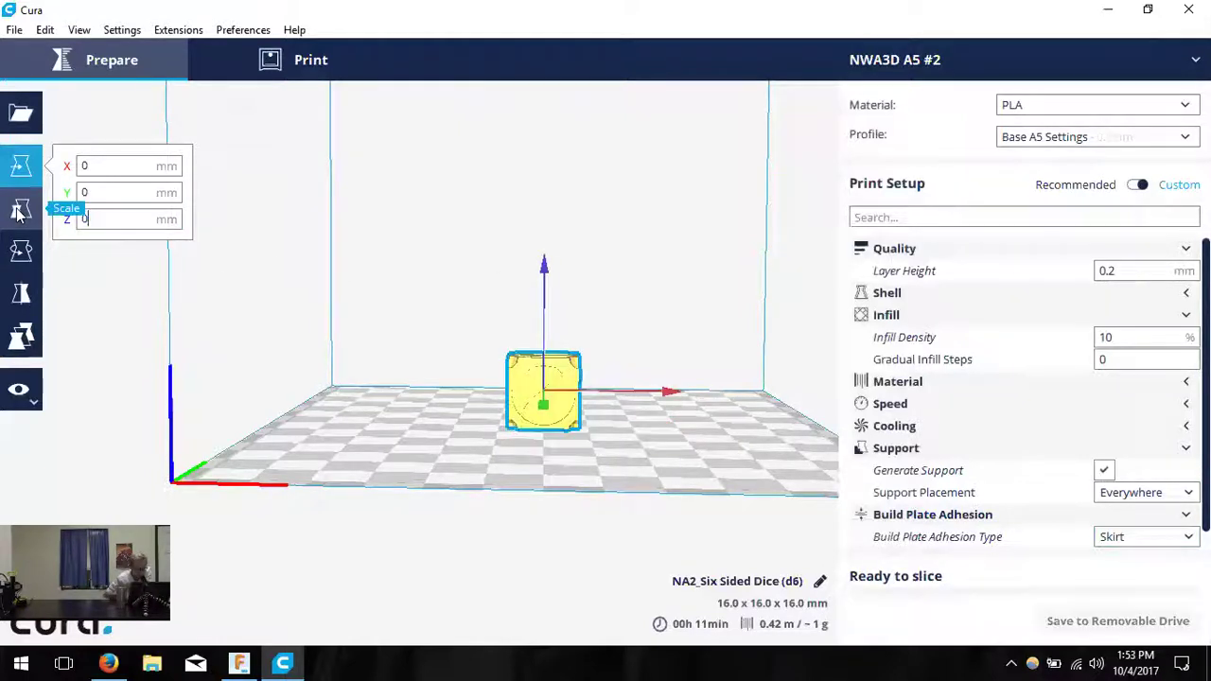
{"action": "left_click", "coordinate": [317, 350]}
- Select the dice and review its Scale settings: the millimetre and percentage sizes and the Uniform Scaling option
{"action": "right_click_drag", "start_coordinate": [394, 465], "coordinate": [444, 515]}
{"action": "left_click", "coordinate": [527, 375]}
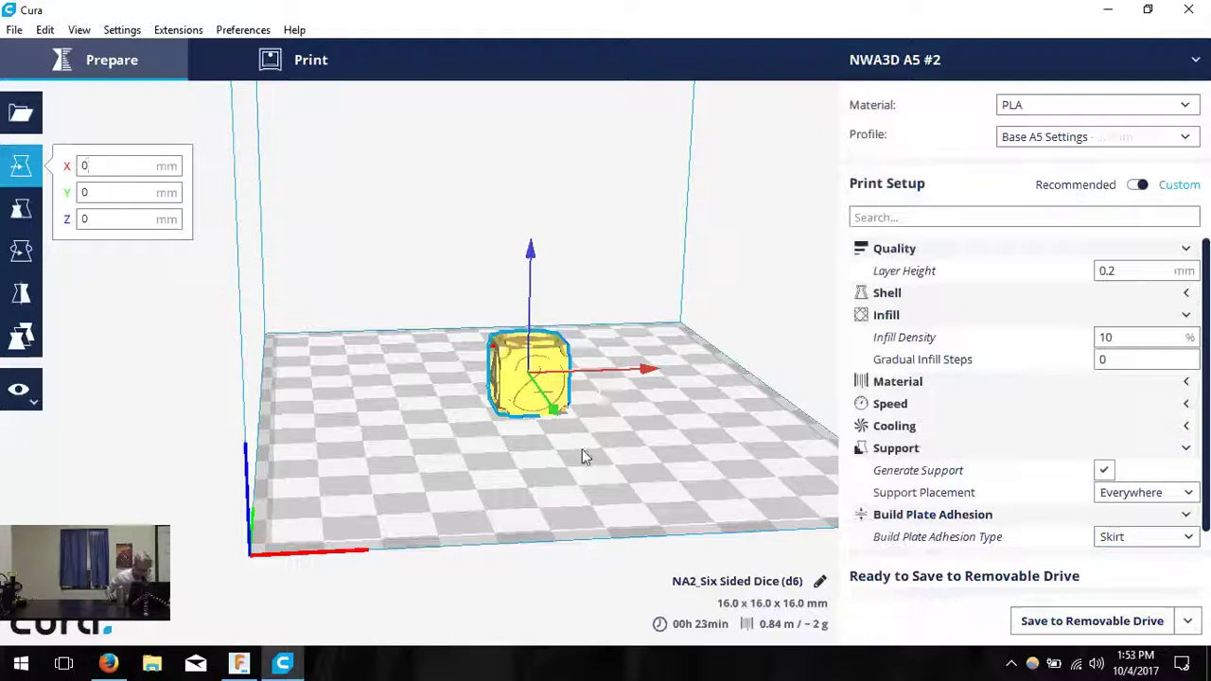
{"action": "right_click", "coordinate": [516, 492]}
{"action": "left_click", "coordinate": [38, 296]}
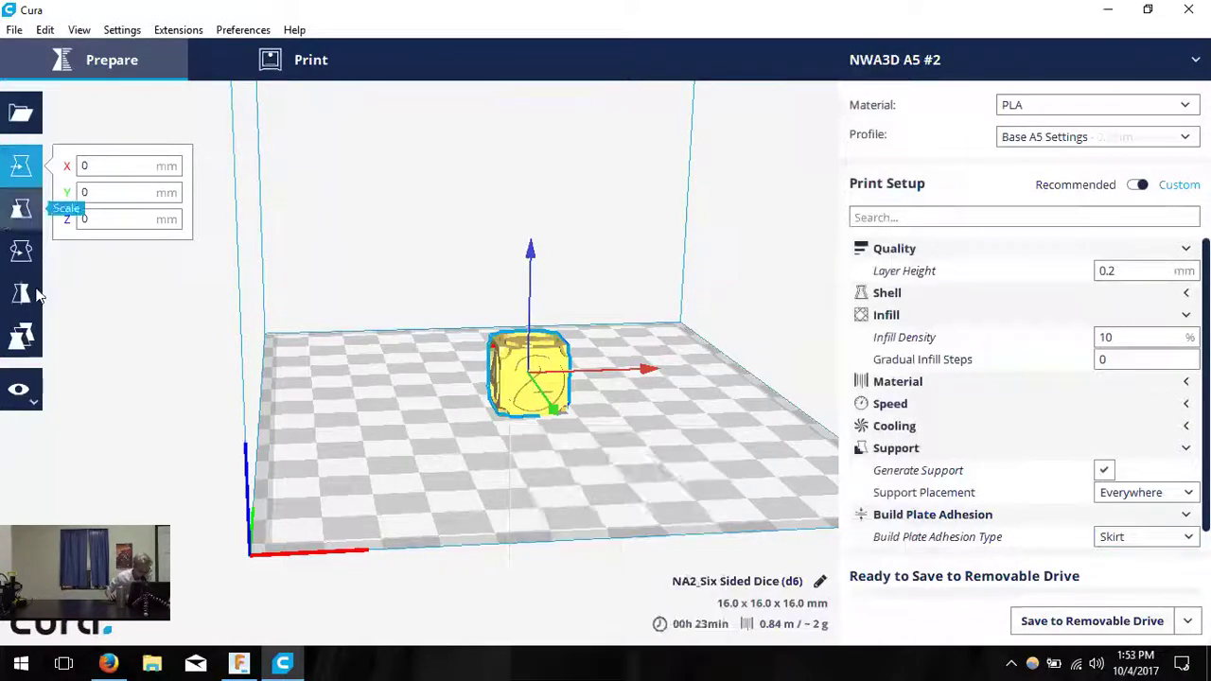
{"action": "left_click", "coordinate": [31, 213]}
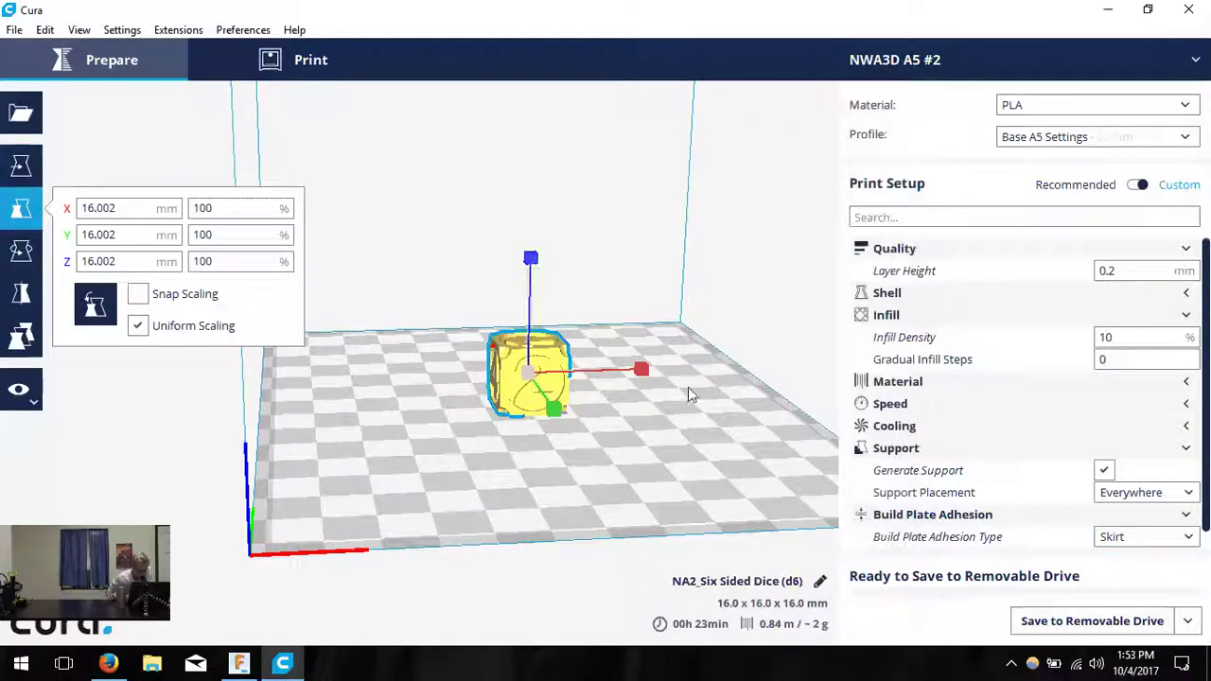
{"action": "left_click", "coordinate": [229, 205]}
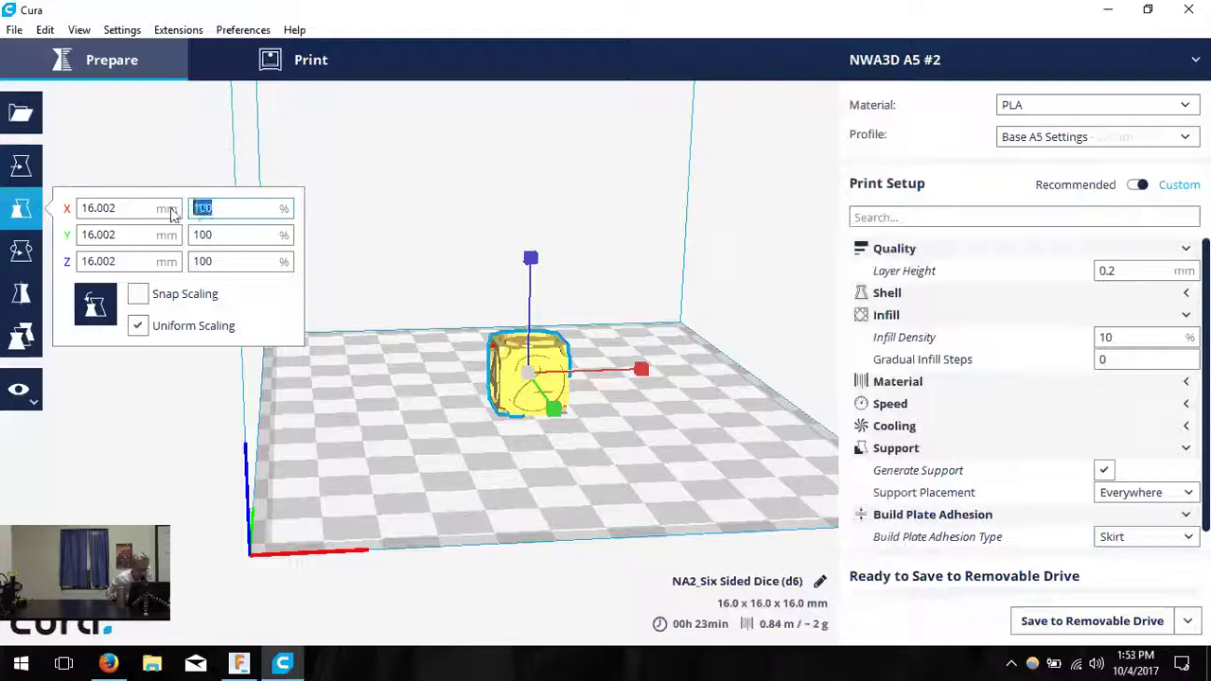
{"action": "left_click_drag", "start_coordinate": [117, 208], "coordinate": [65, 210]}
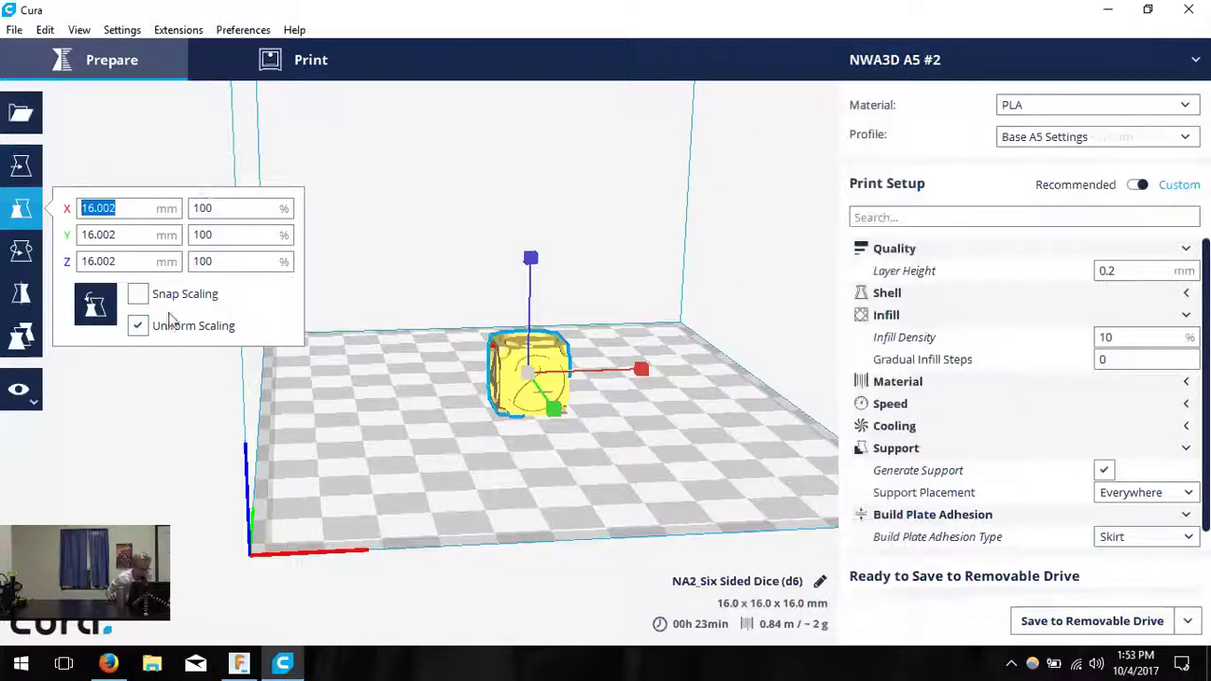
{"action": "left_click", "coordinate": [546, 481]}
{"action": "left_click", "coordinate": [506, 406]}
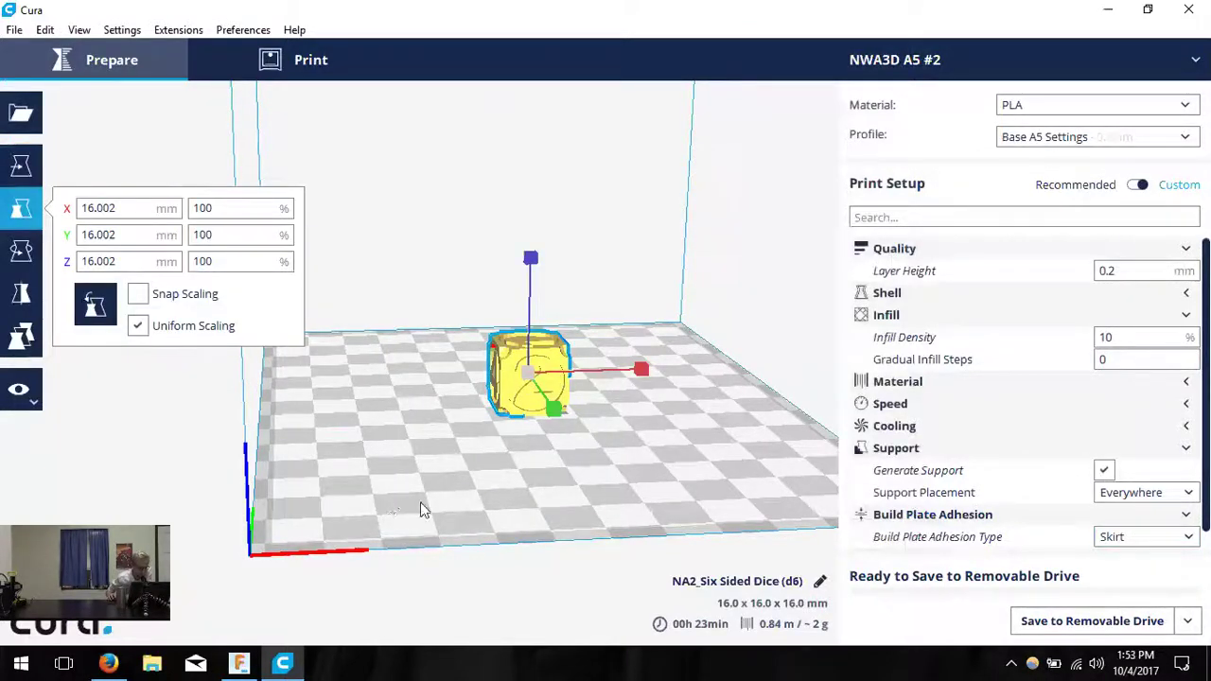
- Rotate the dice about 45 degrees around the X axis so it stands on one edge, and deselect it
{"action": "left_click", "coordinate": [19, 253]}
{"action": "right_click_drag", "start_coordinate": [438, 497], "coordinate": [438, 462]}
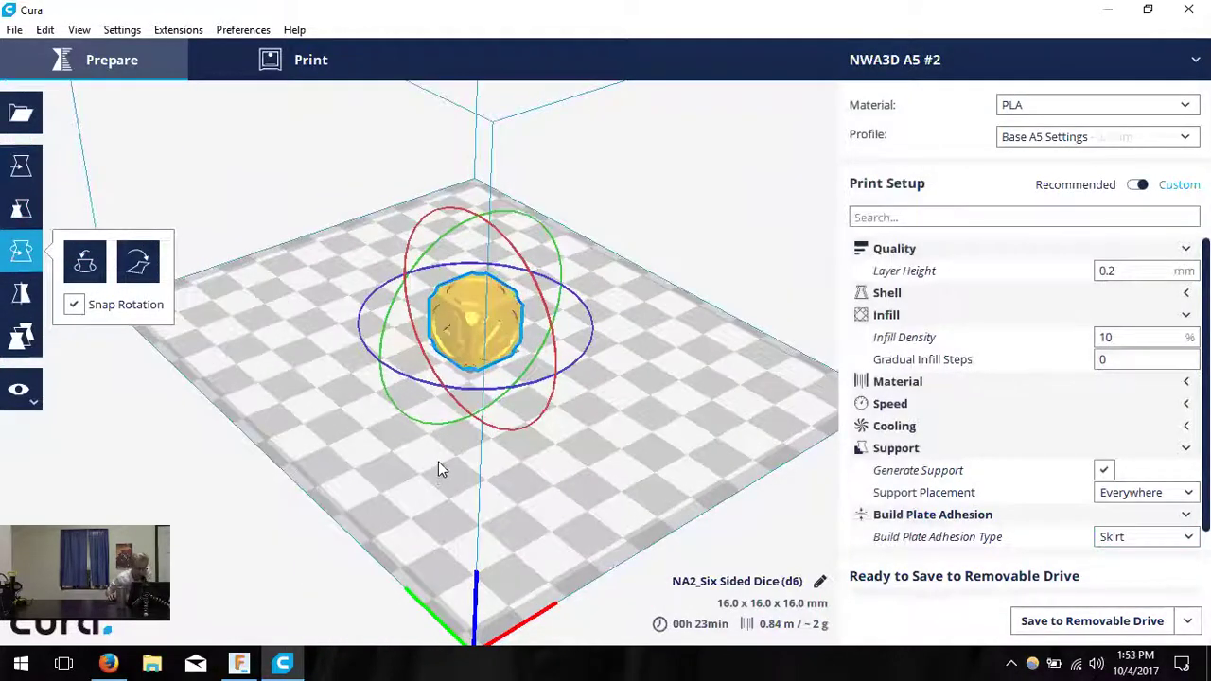
{"action": "right_click_drag", "start_coordinate": [477, 539], "coordinate": [520, 305]}
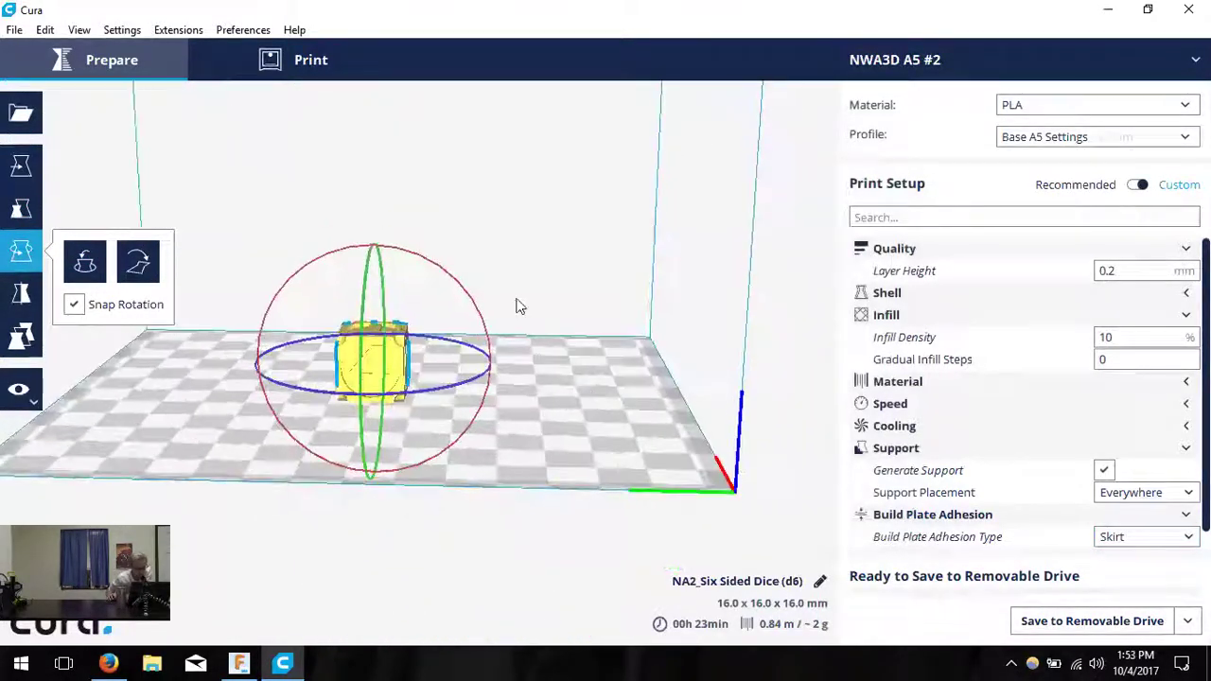
{"action": "left_click_drag", "start_coordinate": [456, 285], "coordinate": [350, 226]}
{"action": "left_click", "coordinate": [532, 426]}
- Inspect the tilted dice from the side and up close, including the overhanging faces above the build plate
{"action": "right_click_drag", "start_coordinate": [533, 426], "coordinate": [445, 404]}
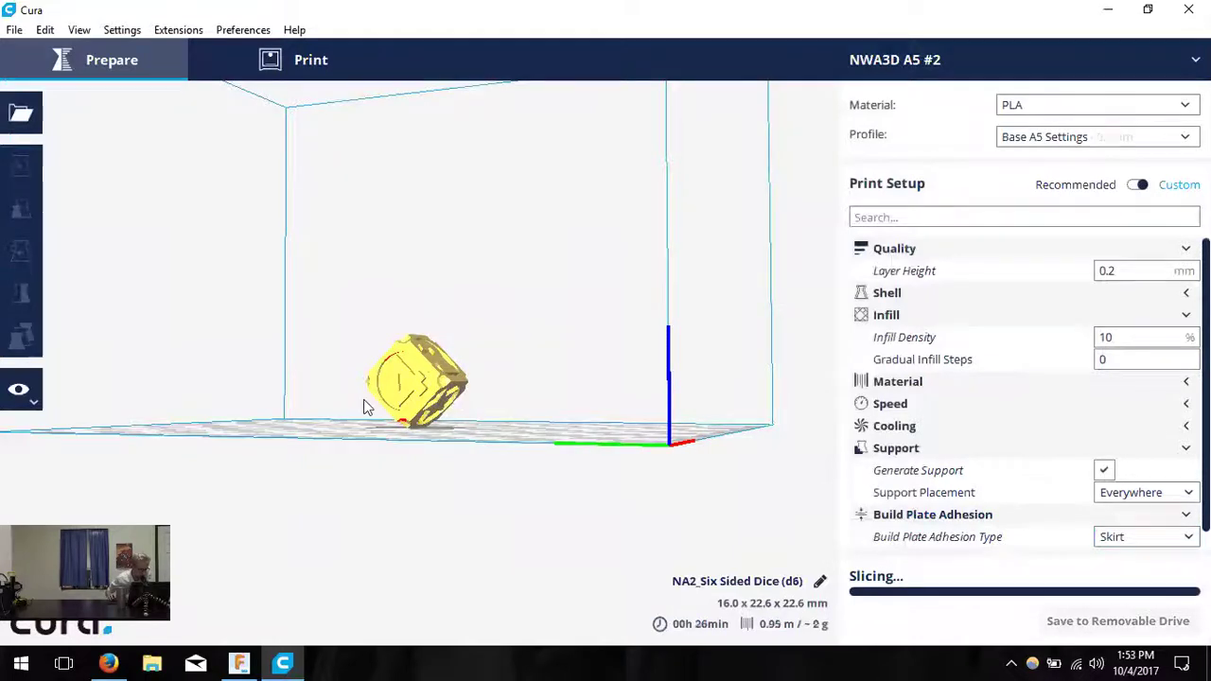
{"action": "right_click_drag", "start_coordinate": [607, 458], "coordinate": [355, 369]}
{"action": "scroll", "coordinate": [365, 401], "scroll_direction": "up", "scroll_amount": 5}
{"action": "right_click_drag", "start_coordinate": [377, 518], "coordinate": [516, 489]}
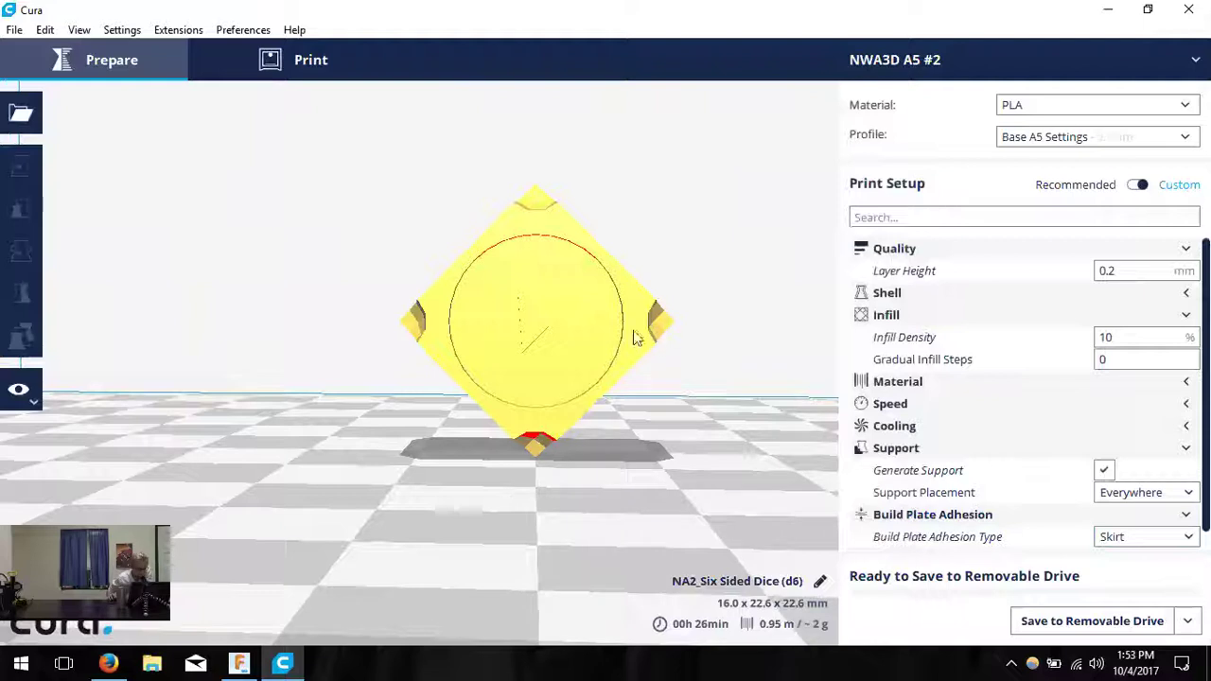
{"action": "right_click_drag", "start_coordinate": [565, 469], "coordinate": [462, 486]}
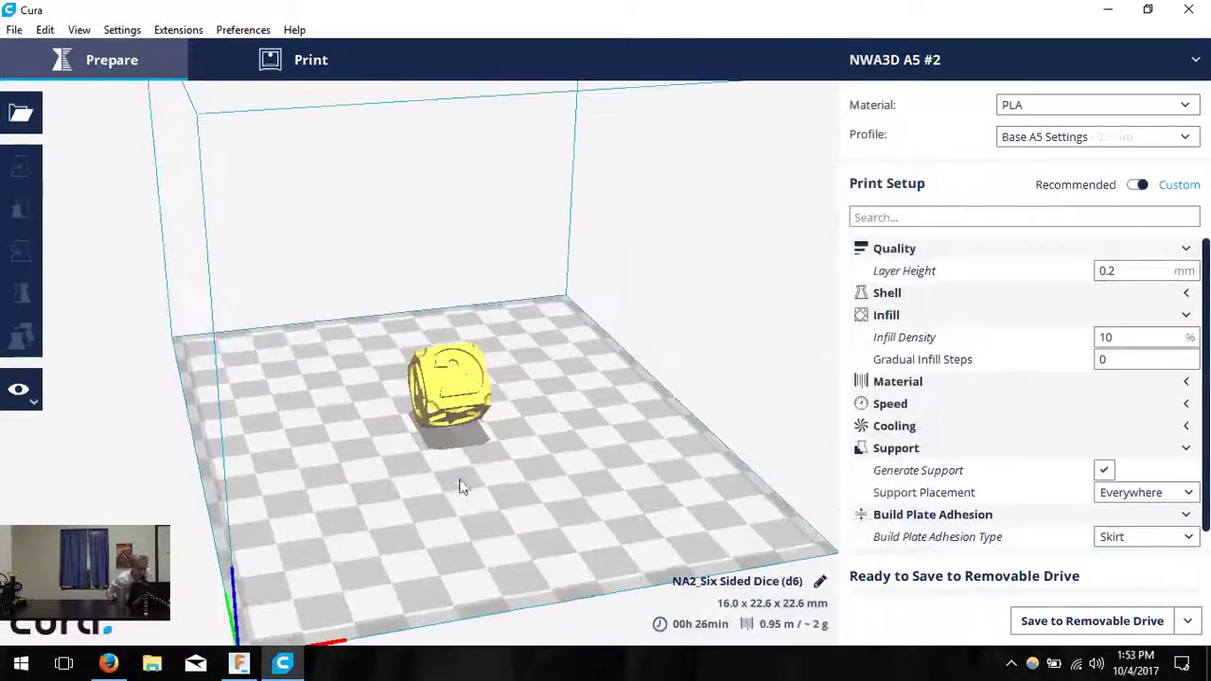
{"action": "left_click", "coordinate": [457, 402]}
{"action": "left_click", "coordinate": [300, 358]}
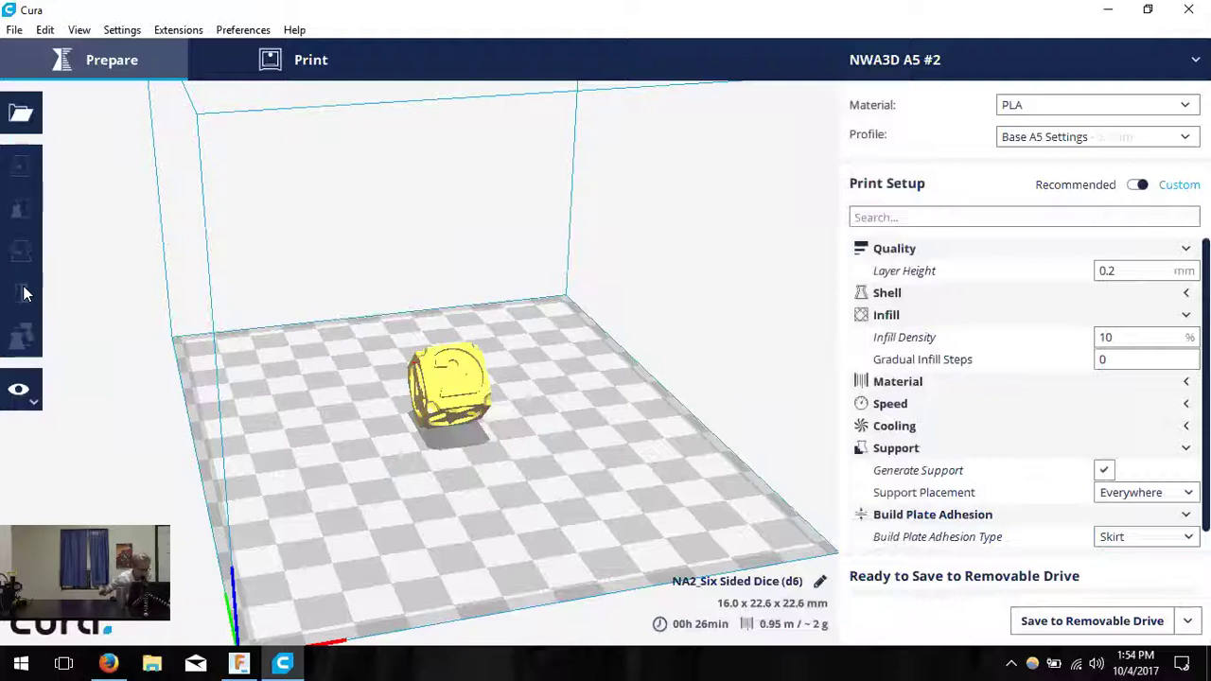
- Switch the view mode to Layers and set its color scheme to Material Color to preview the dice with supports
{"action": "left_click", "coordinate": [21, 392]}
{"action": "left_click", "coordinate": [159, 518]}
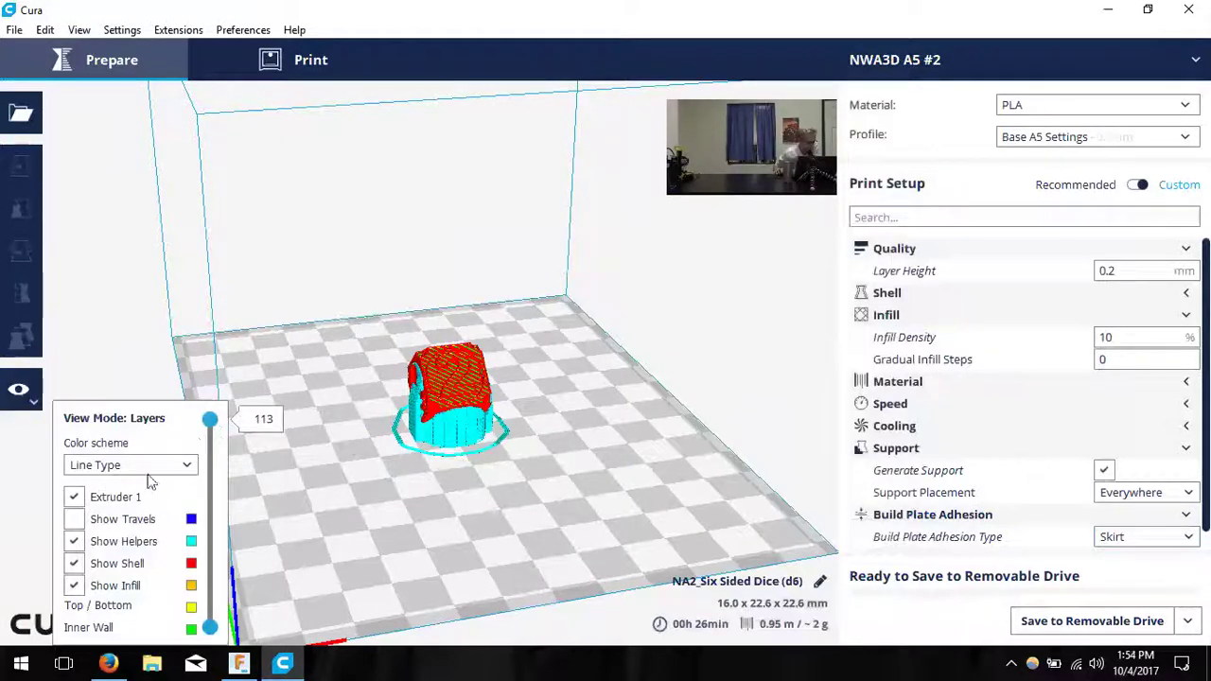
{"action": "left_click", "coordinate": [186, 465]}
{"action": "left_click", "coordinate": [156, 484]}
{"action": "right_click_drag", "start_coordinate": [386, 554], "coordinate": [459, 408]}
{"action": "scroll", "coordinate": [456, 412], "scroll_direction": "up", "scroll_amount": 5}
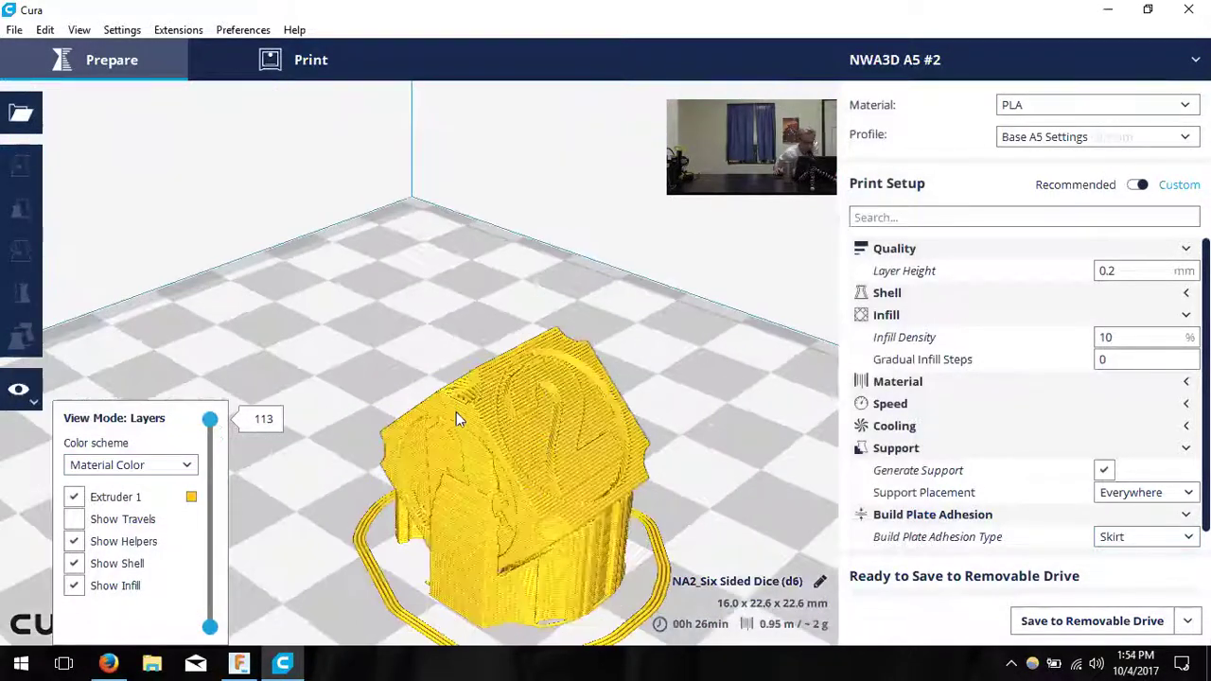
- Set the layer preview's color scheme to Line Type and examine the dice and its supports from several angles
{"action": "left_click", "coordinate": [119, 464]}
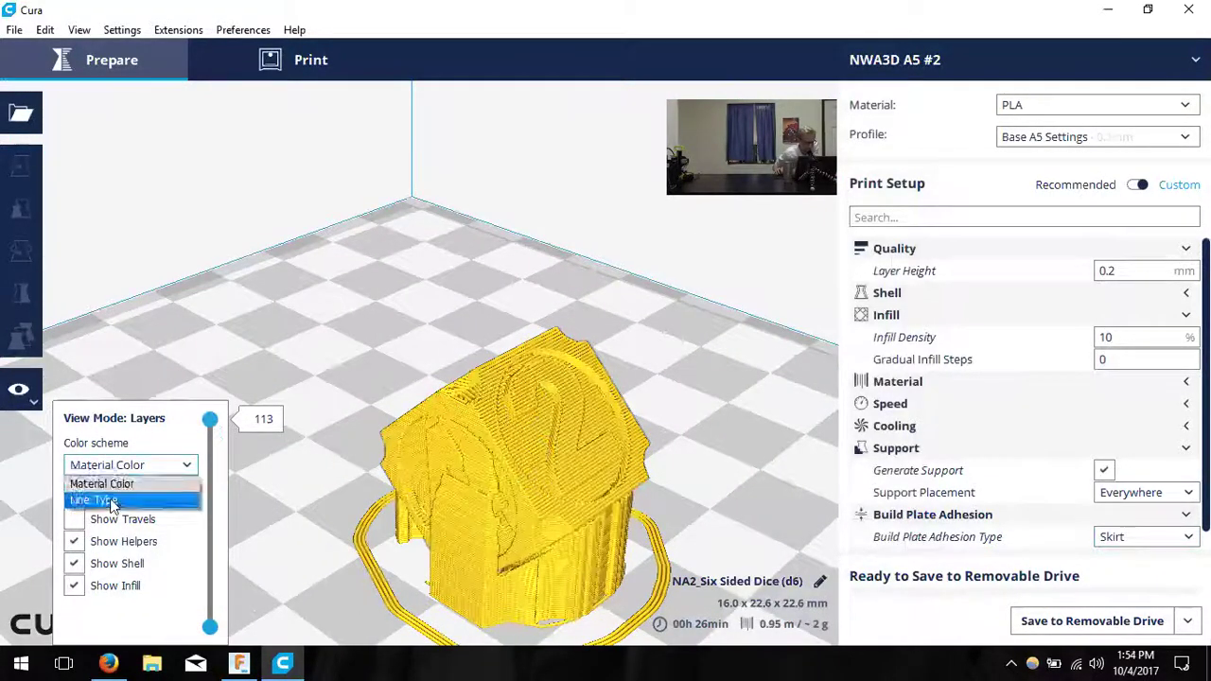
{"action": "left_click", "coordinate": [116, 501]}
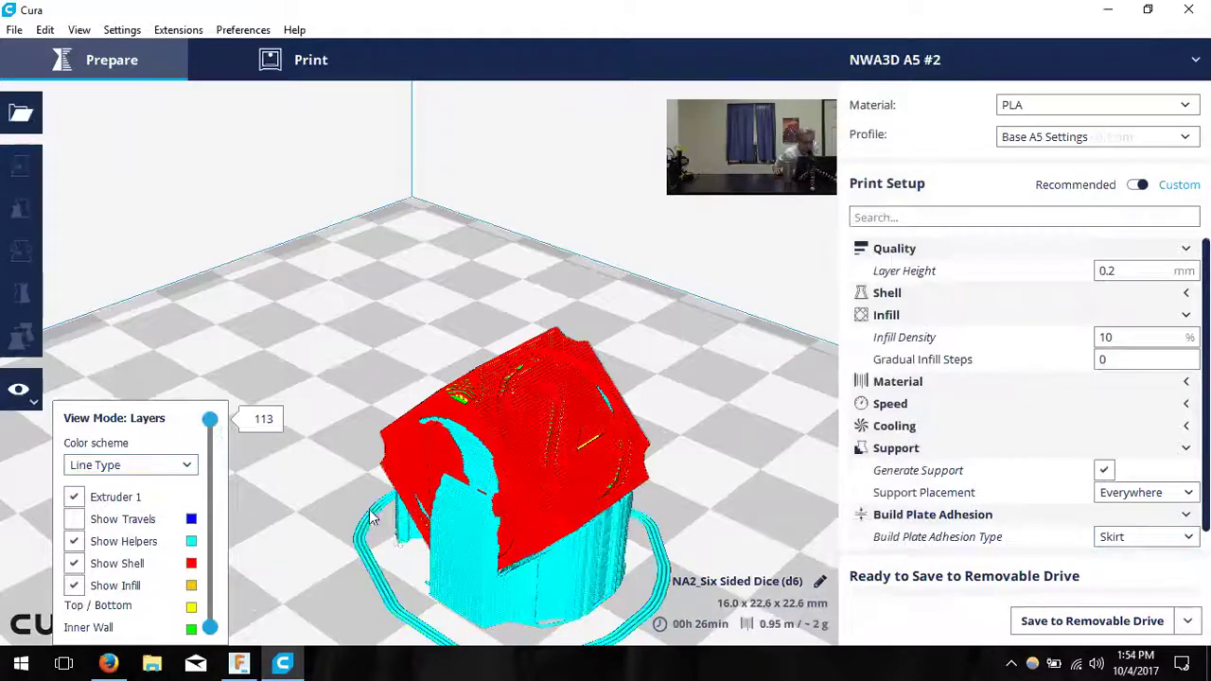
{"action": "right_click_drag", "start_coordinate": [351, 495], "coordinate": [321, 511]}
{"action": "right_click_drag", "start_coordinate": [404, 522], "coordinate": [566, 502]}
{"action": "right_click_drag", "start_coordinate": [604, 546], "coordinate": [558, 549]}
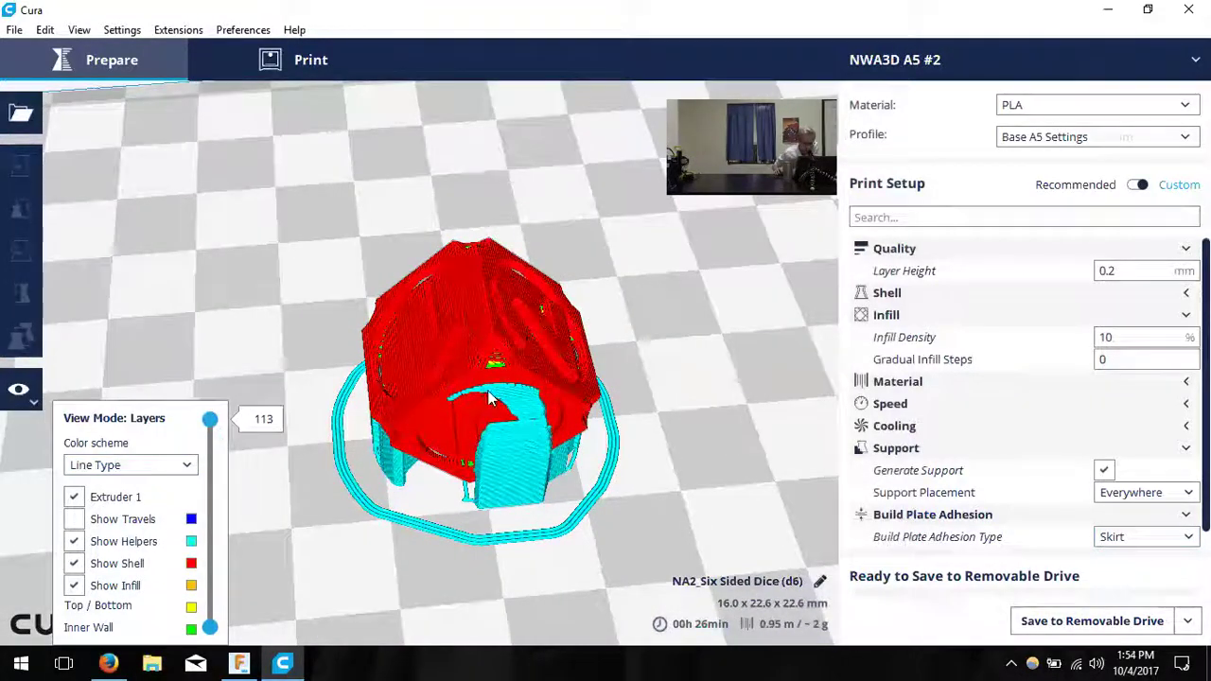
{"action": "right_click_drag", "start_coordinate": [409, 305], "coordinate": [306, 465]}
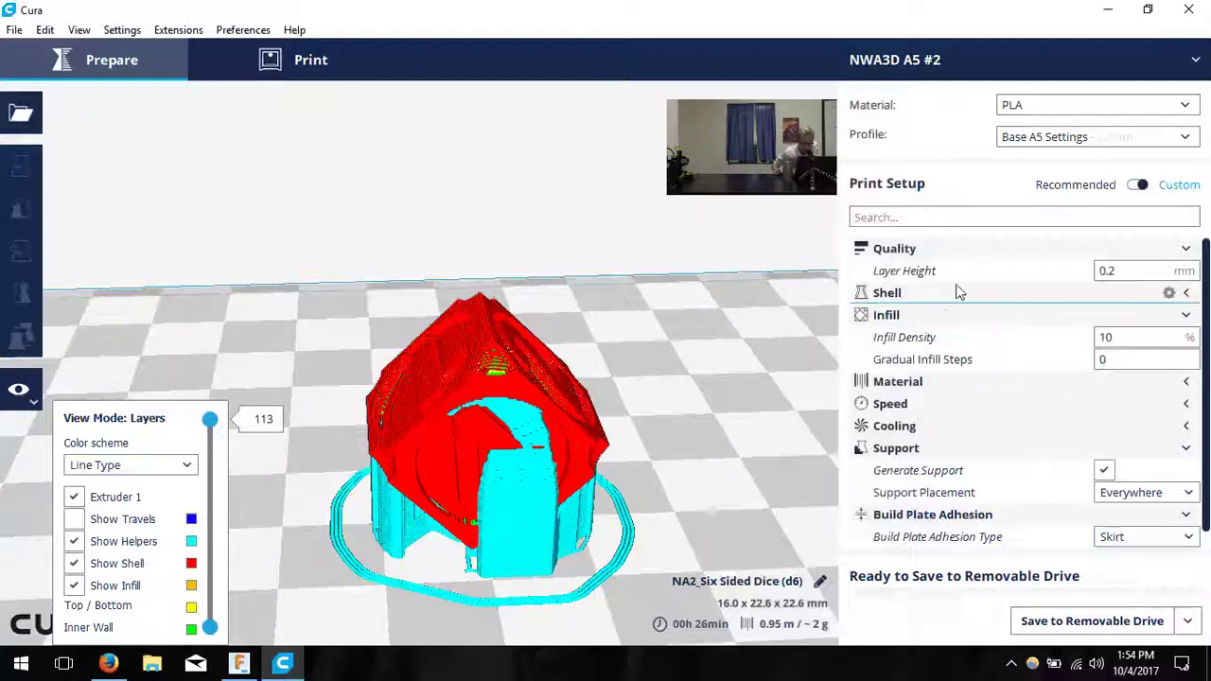
- Lower the layer preview to layer 85 and examine the walls and infill inside the dice up close
{"action": "left_click_drag", "start_coordinate": [213, 444], "coordinate": [214, 480]}
{"action": "scroll", "coordinate": [421, 400], "scroll_direction": "up", "scroll_amount": 6}
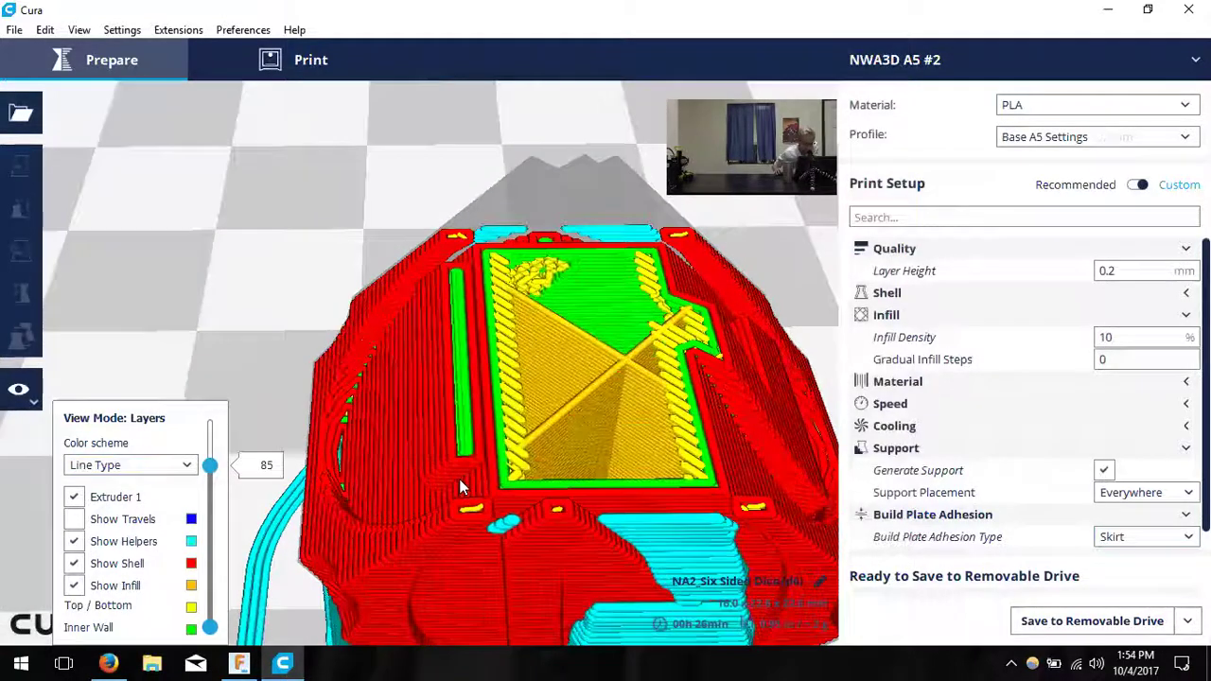
{"action": "mouse_move", "coordinate": [459, 478]}
{"action": "right_mouse_down"}
{"action": "mouse_move", "coordinate": [409, 486]}
{"action": "mouse_move", "coordinate": [468, 490]}
{"action": "right_mouse_up"}
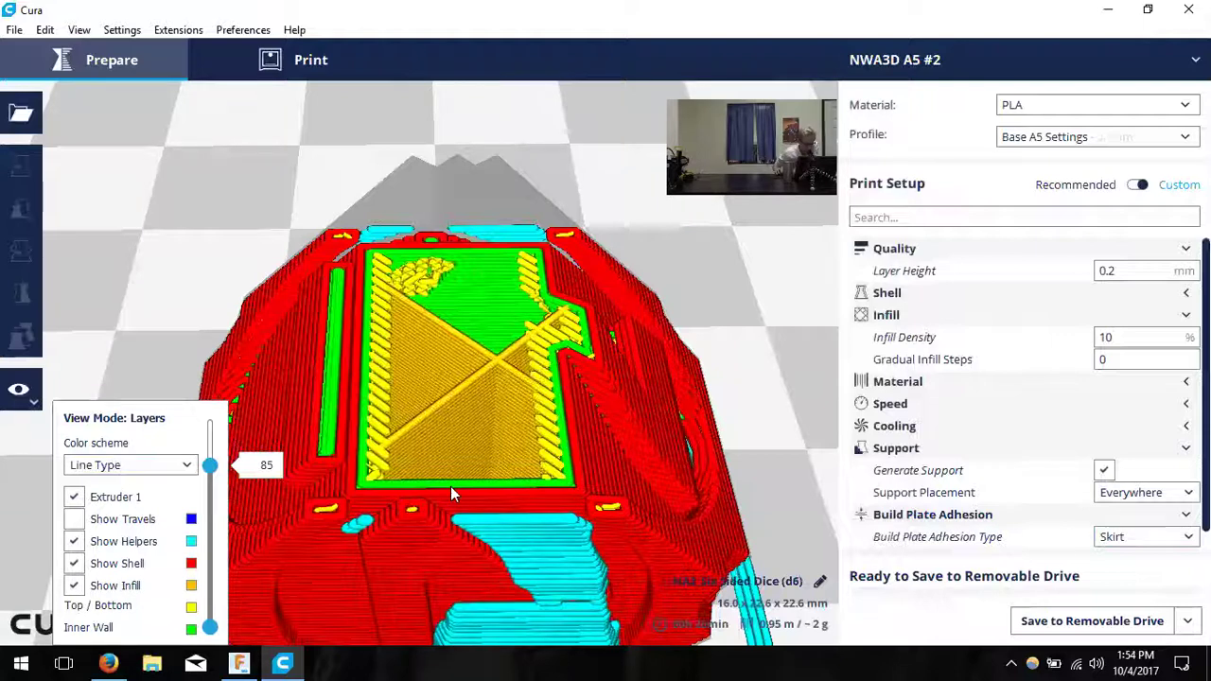
- Review the Wall Thickness setting and its description in the Shell section, and collapse the section again
{"action": "left_click", "coordinate": [1154, 295]}
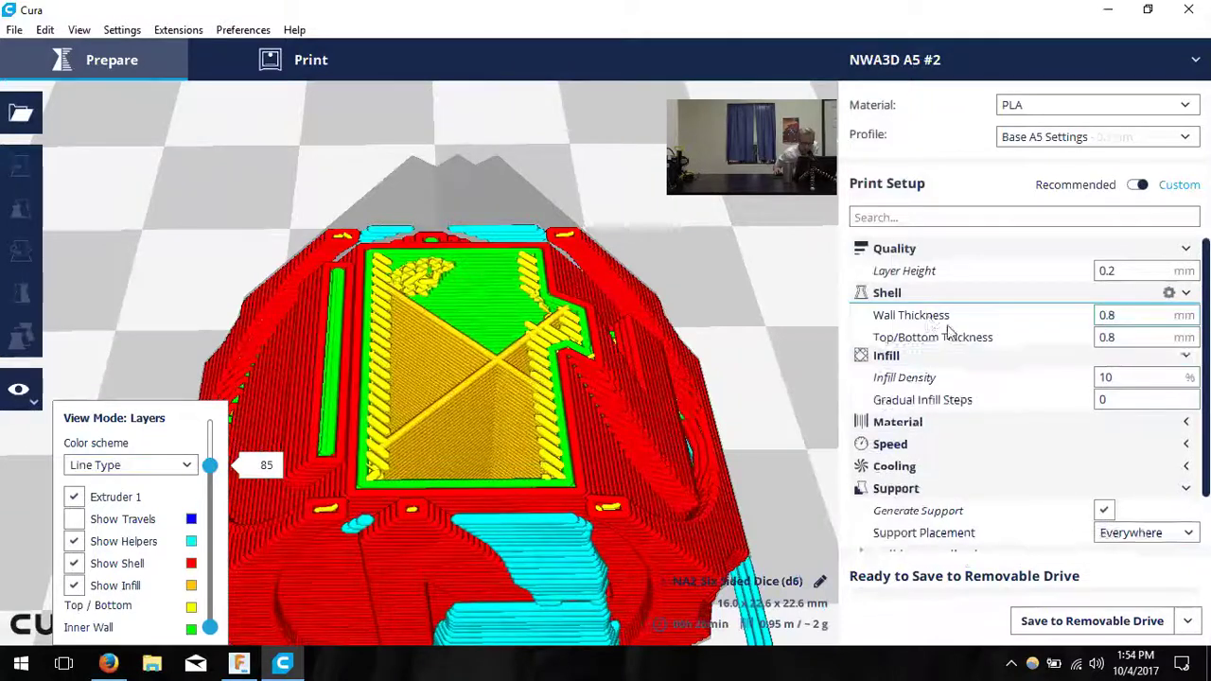
{"action": "left_click_drag", "start_coordinate": [1118, 315], "coordinate": [1080, 320]}
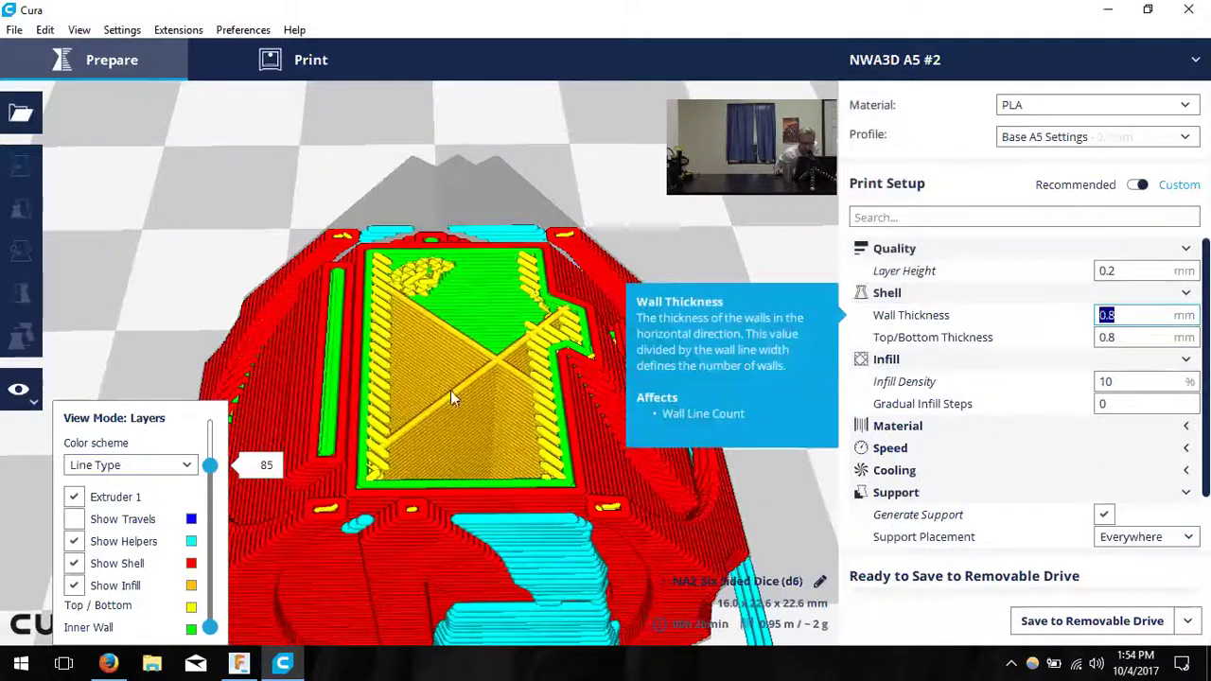
{"action": "left_click", "coordinate": [1138, 316]}
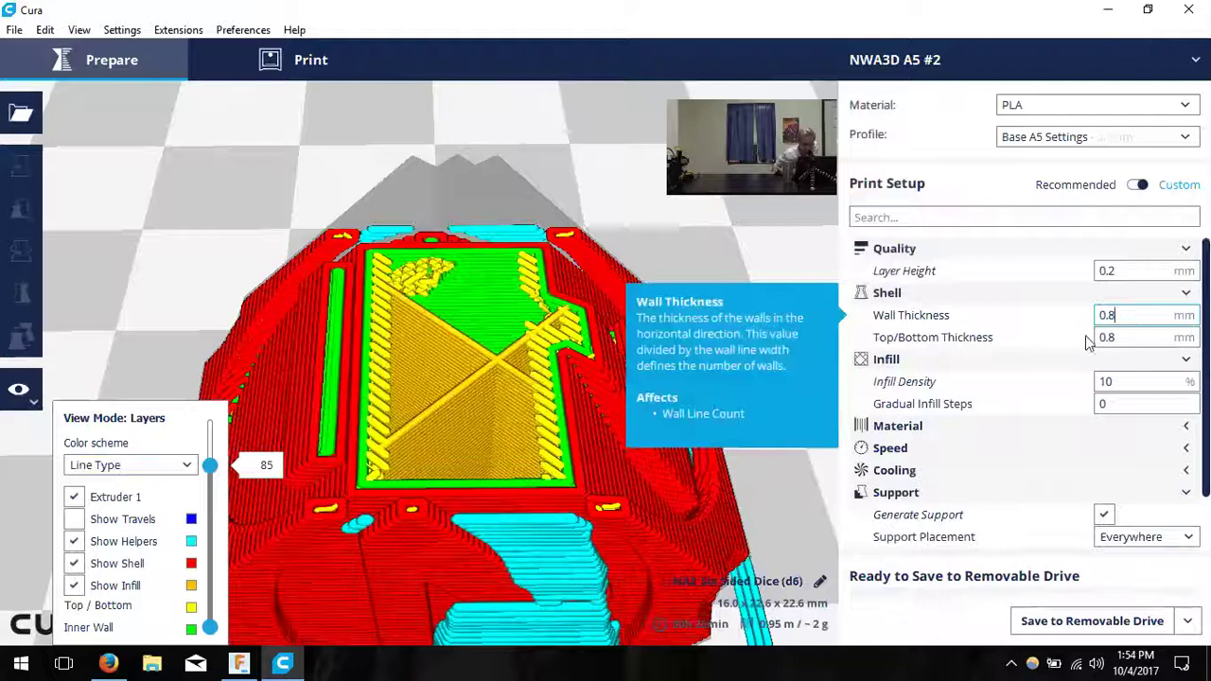
{"action": "left_click", "coordinate": [1169, 292]}
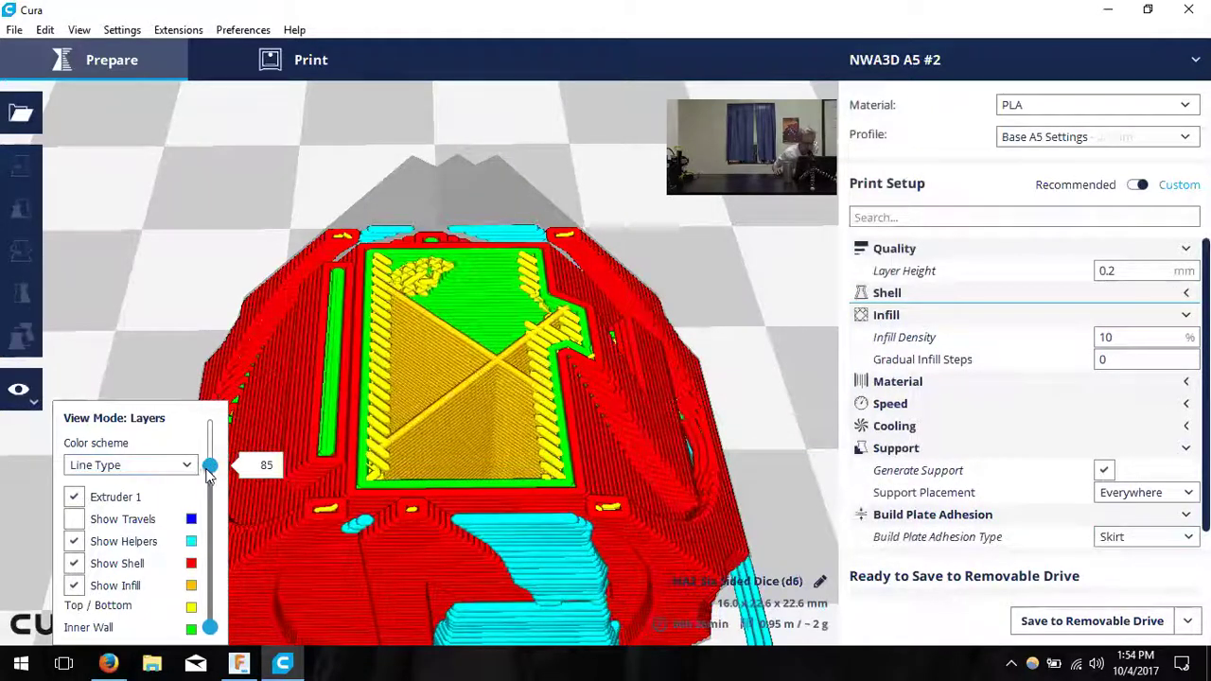
- Lower the layer preview to layer 63 and on to layer 59 to examine the infill grid inside the dice
{"action": "left_click_drag", "start_coordinate": [209, 466], "coordinate": [209, 502]}
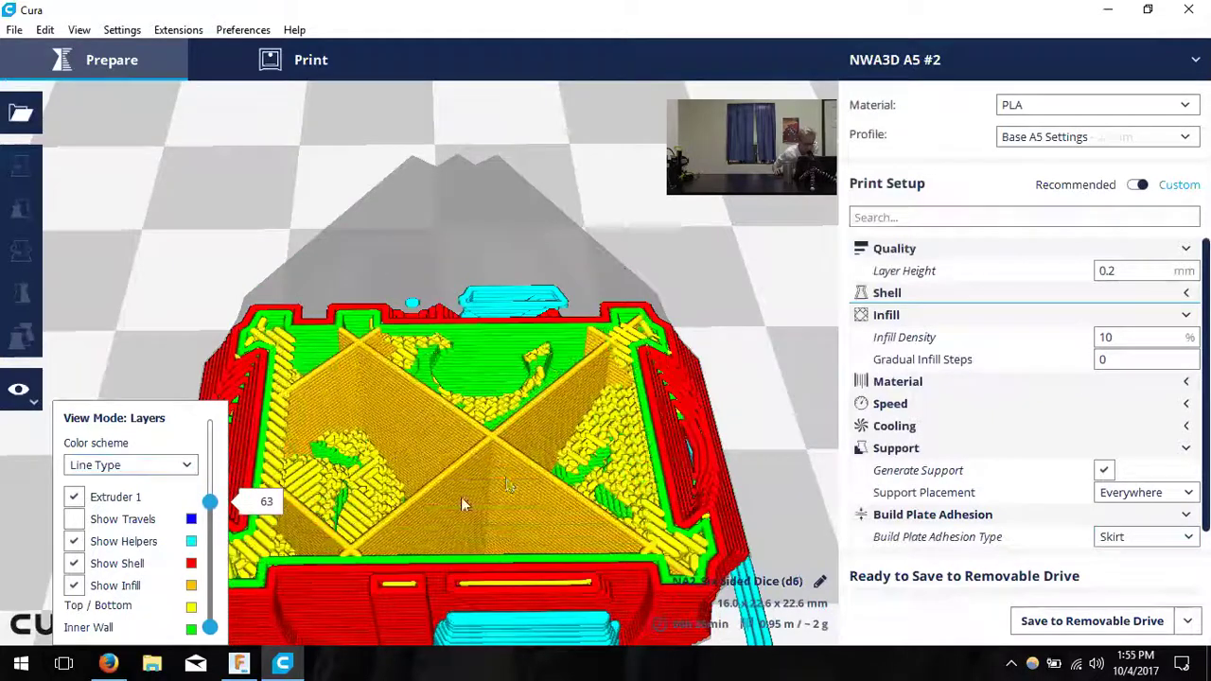
{"action": "right_click_drag", "start_coordinate": [489, 466], "coordinate": [472, 389]}
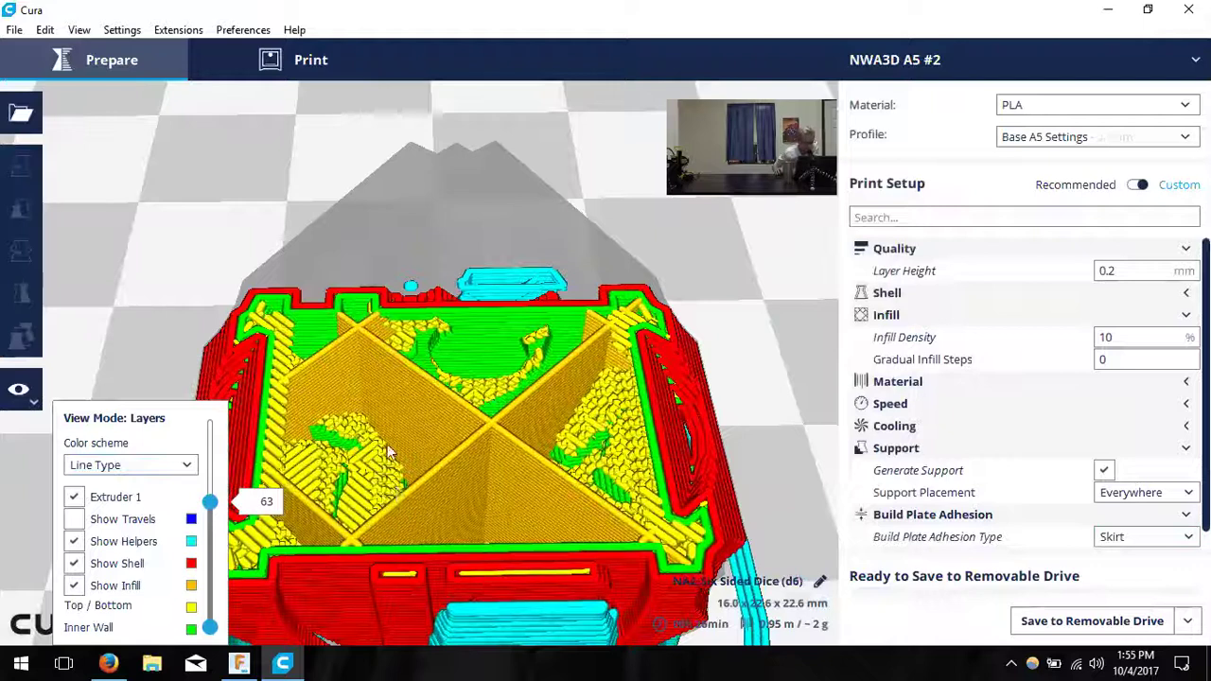
{"action": "right_click", "coordinate": [261, 506]}
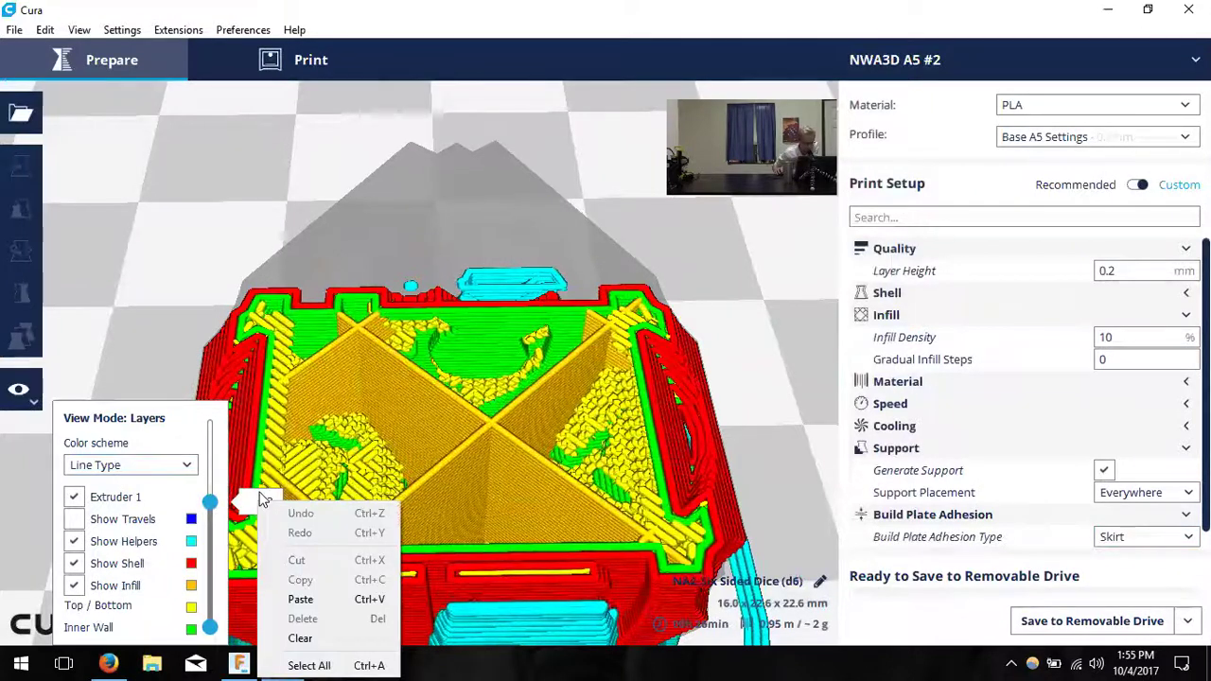
{"action": "left_click", "coordinate": [378, 468]}
{"action": "left_click", "coordinate": [482, 454]}
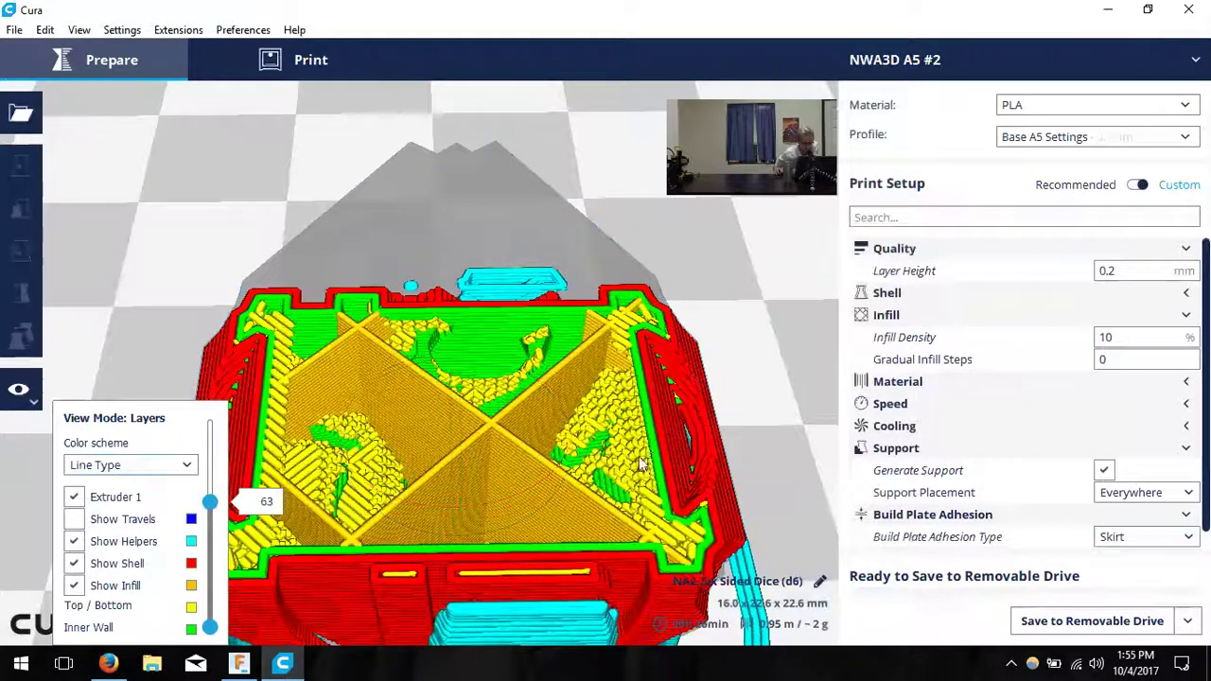
{"action": "mouse_move", "coordinate": [210, 501]}
{"action": "left_mouse_down"}
{"action": "mouse_move", "coordinate": [210, 451]}
{"action": "mouse_move", "coordinate": [210, 506]}
{"action": "left_mouse_up"}
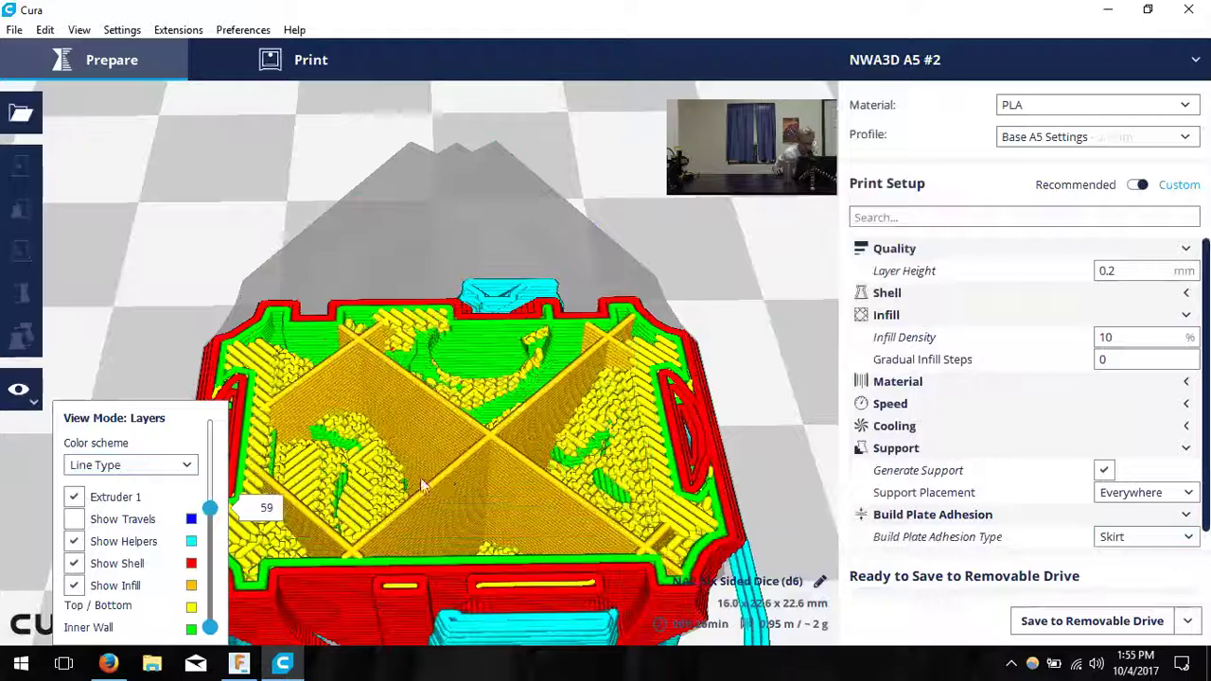
- Set the Infill Density to 20% and examine the resliced infill pattern, leaving the dice deselected
{"action": "right_click_drag", "start_coordinate": [272, 508], "coordinate": [757, 425]}
{"action": "key", "text": "ctrl+a"}
{"action": "type", "text": "20"}
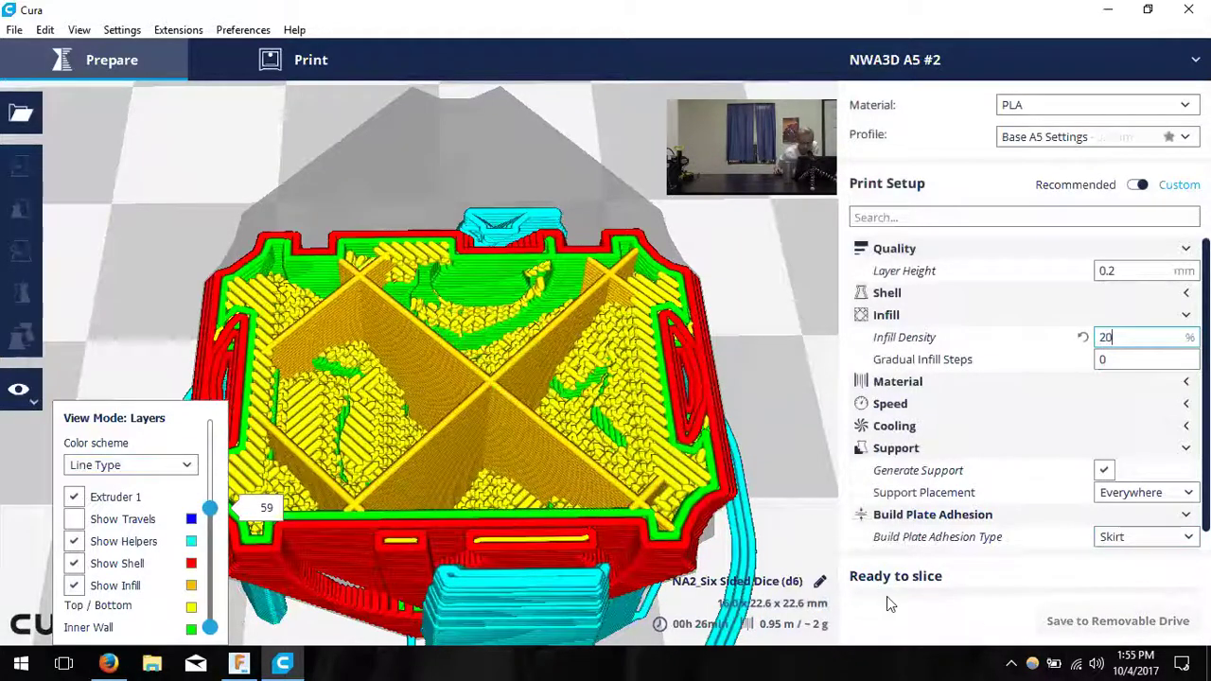
{"action": "left_click", "coordinate": [624, 451]}
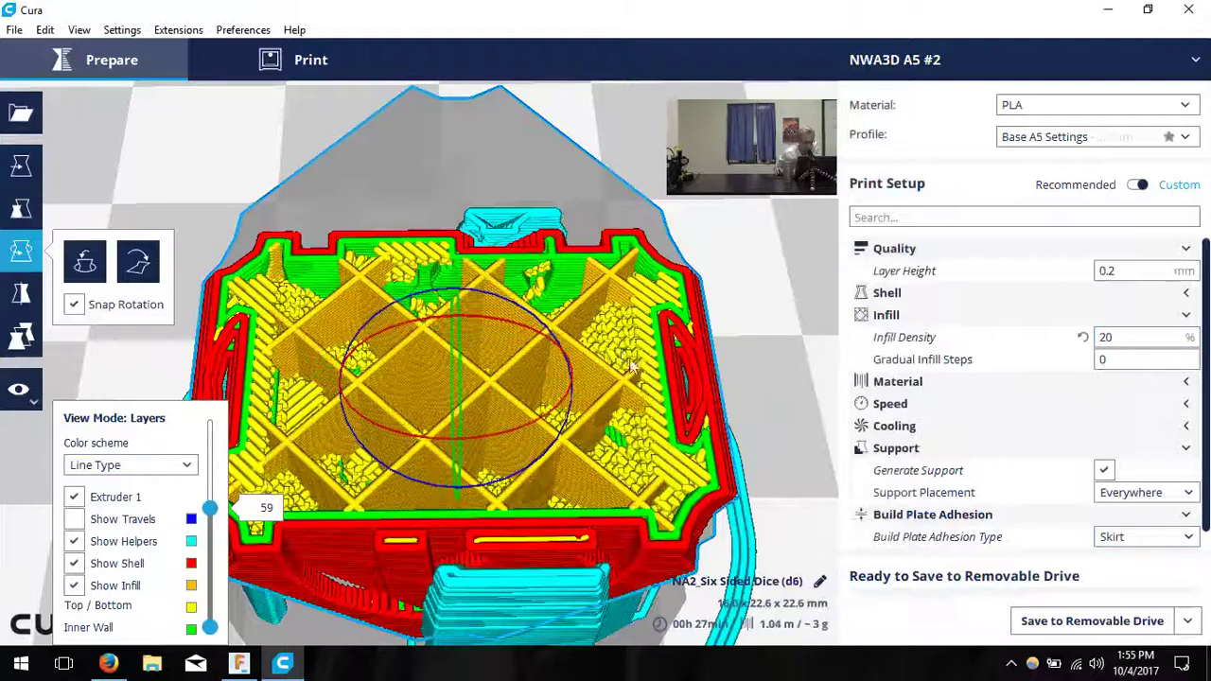
{"action": "left_click", "coordinate": [764, 339]}
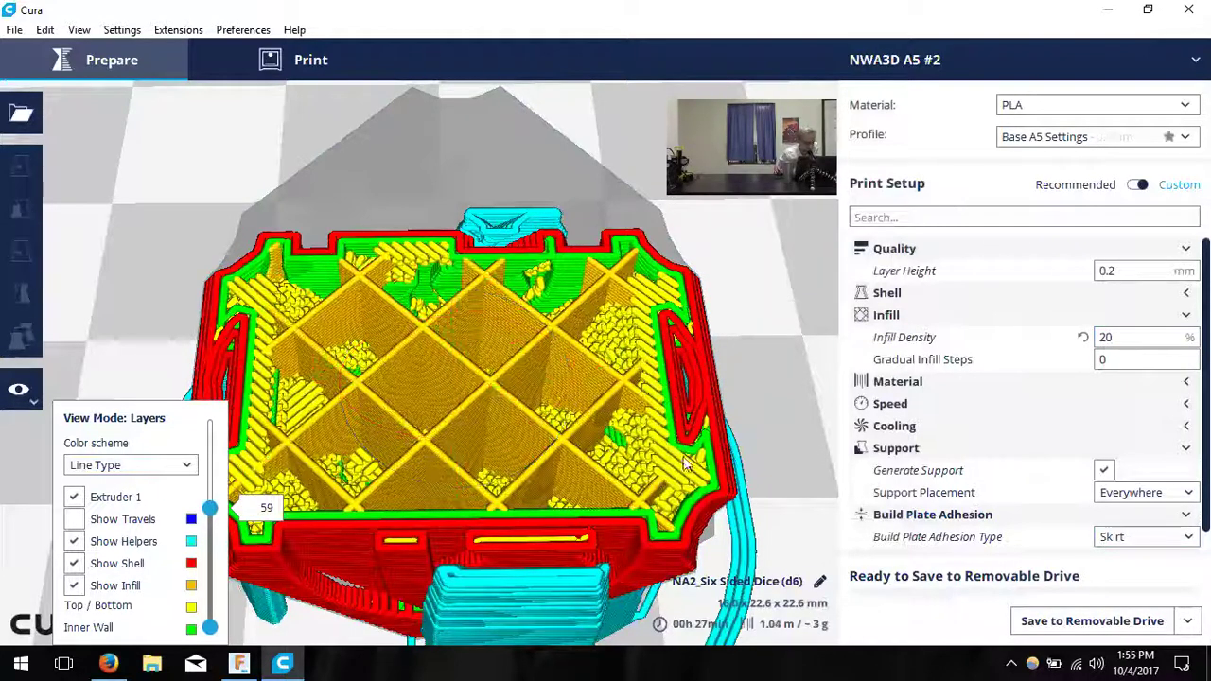
- Inspect the partly sliced dice from the side, including the support structures beneath its overhanging faces
{"action": "right_click_drag", "start_coordinate": [687, 464], "coordinate": [675, 417]}
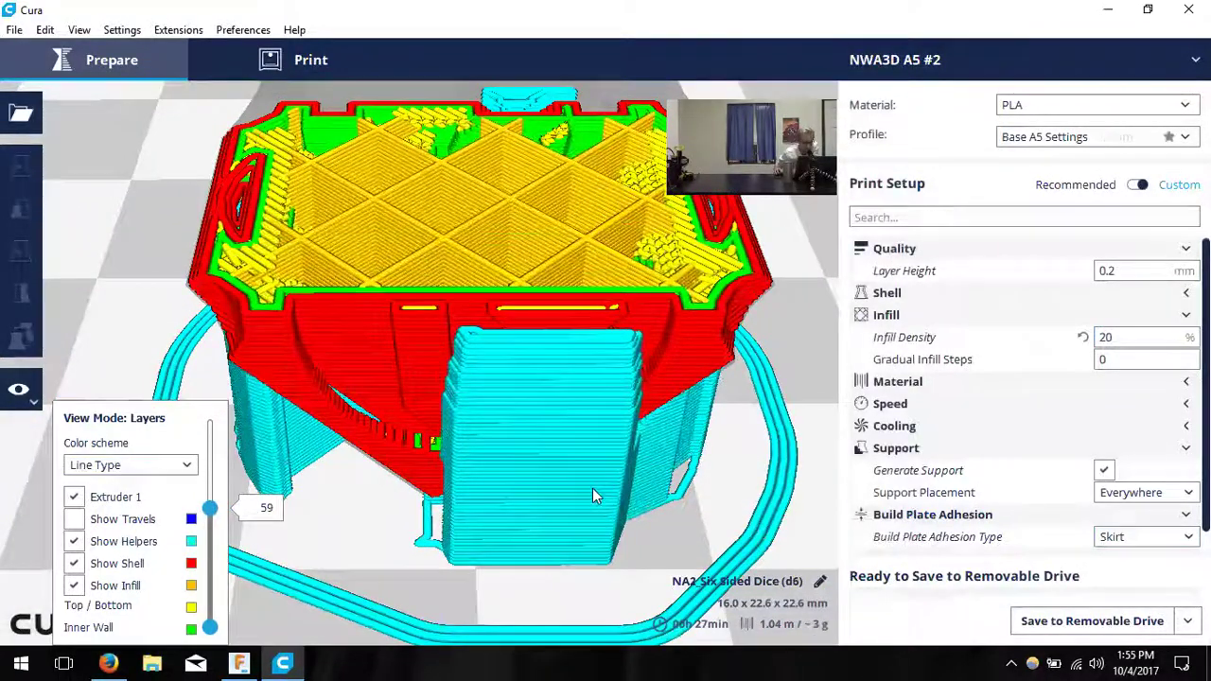
{"action": "scroll", "coordinate": [602, 489], "scroll_direction": "down", "scroll_amount": 5}
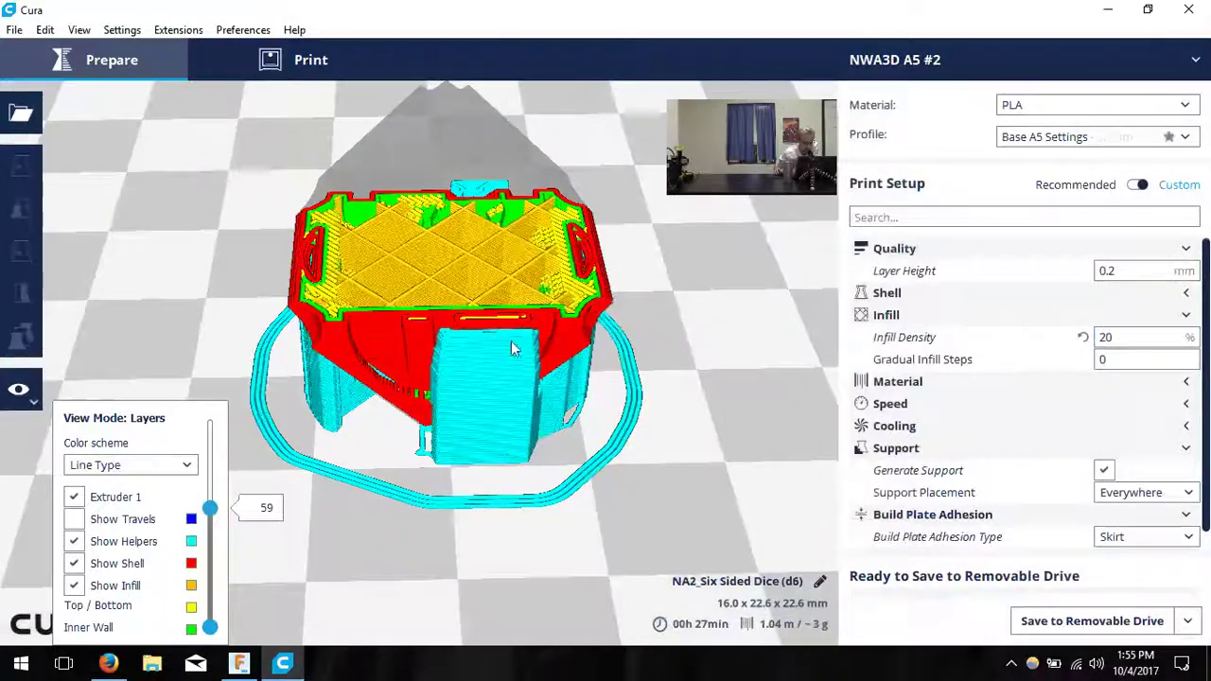
{"action": "right_click_drag", "start_coordinate": [521, 413], "coordinate": [657, 441]}
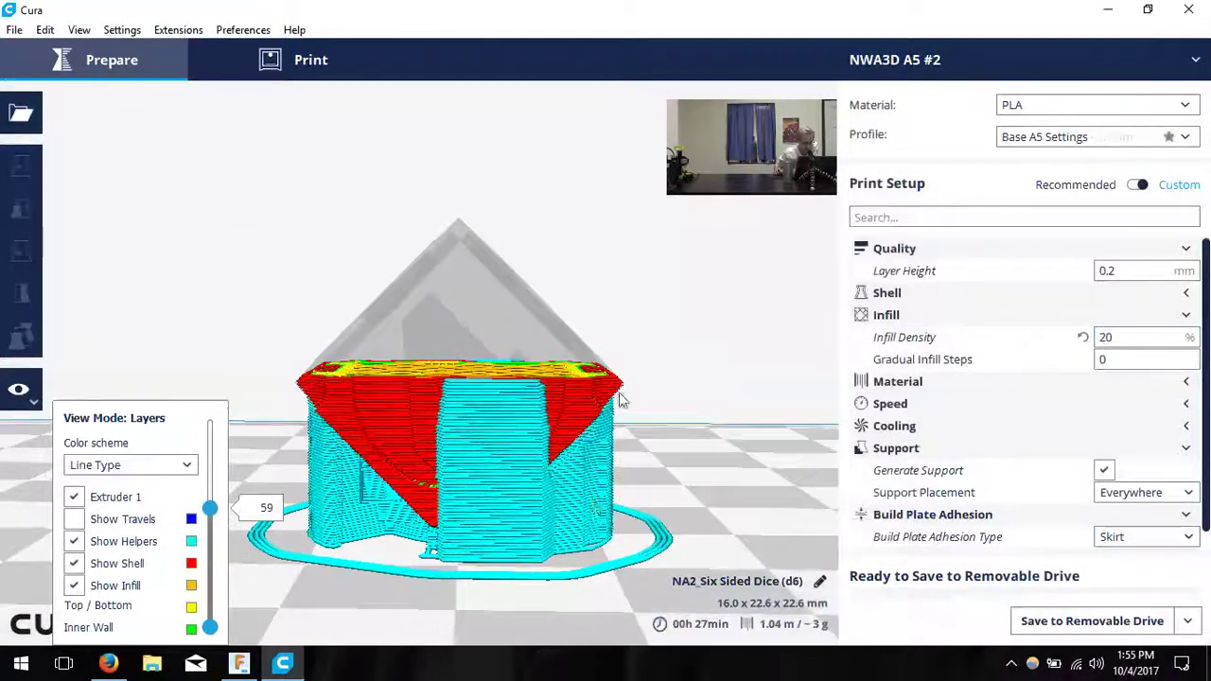
- Lower the layer preview to layer 1 and compare it with layer 2 to examine the skirt and support base
{"action": "left_click_drag", "start_coordinate": [210, 508], "coordinate": [211, 556]}
{"action": "right_click_drag", "start_coordinate": [483, 412], "coordinate": [481, 449]}
{"action": "left_click_drag", "start_coordinate": [209, 547], "coordinate": [224, 632]}
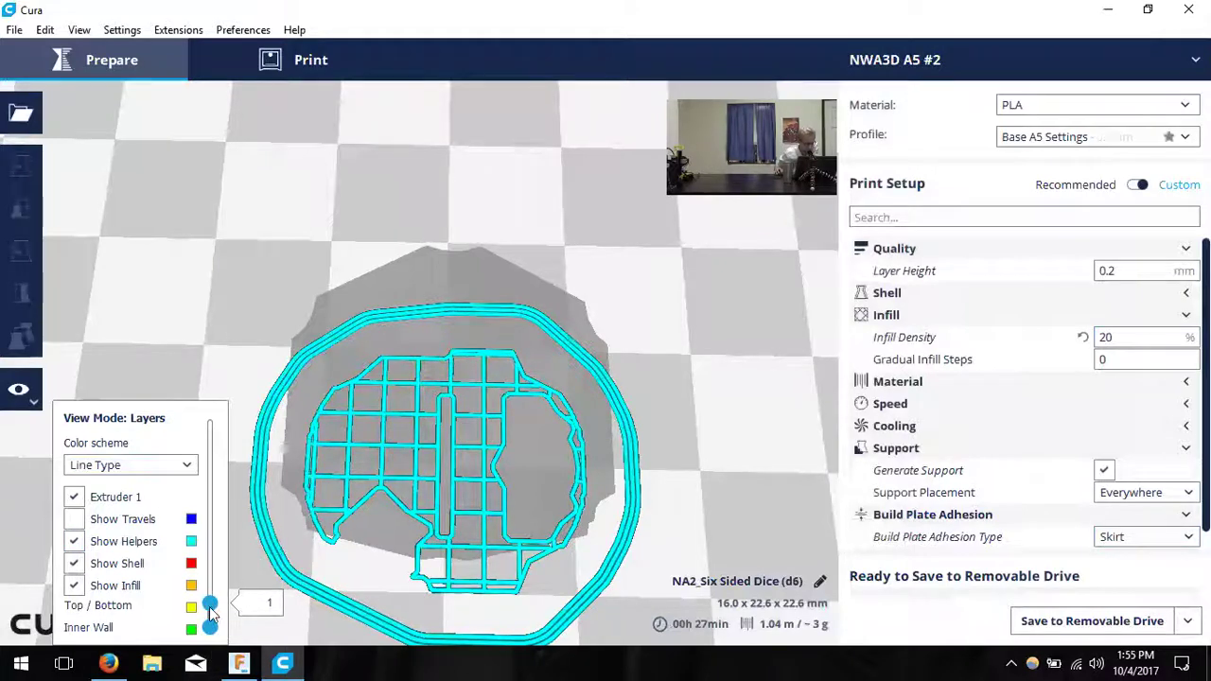
{"action": "left_click_drag", "start_coordinate": [210, 602], "coordinate": [211, 602]}
{"action": "right_click_drag", "start_coordinate": [532, 480], "coordinate": [239, 579]}
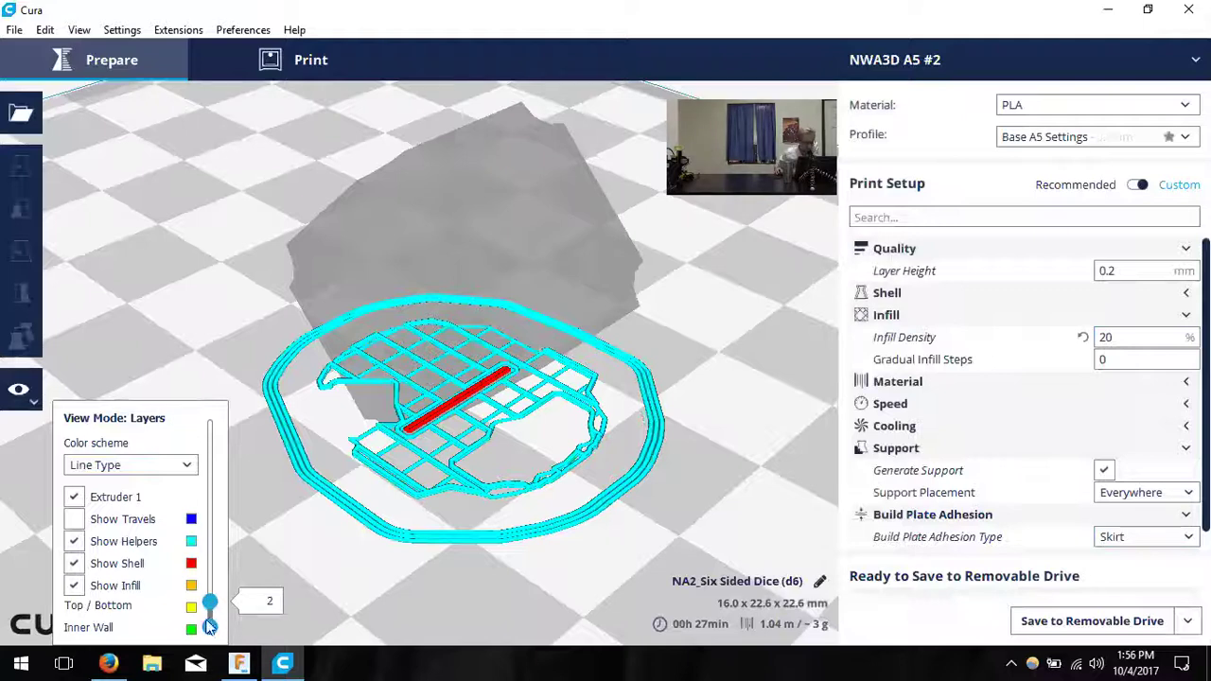
{"action": "left_click_drag", "start_coordinate": [209, 602], "coordinate": [201, 631]}
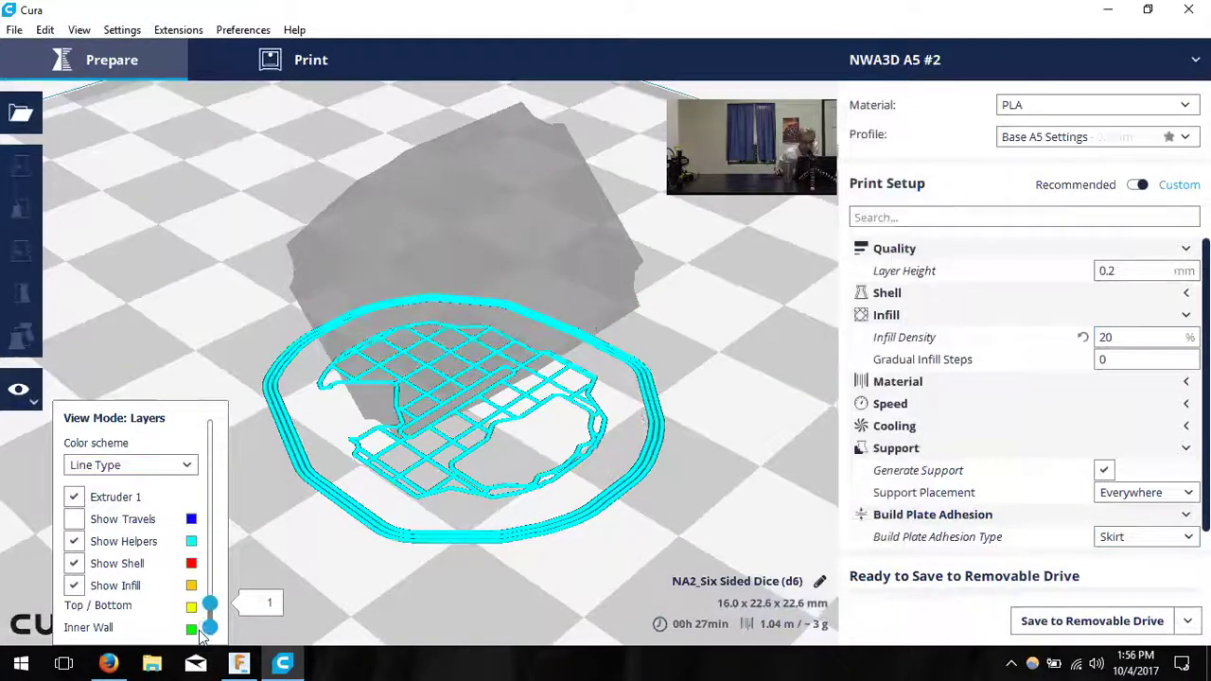
- Raise the layer preview back to layer 113 to view the complete dice with its supports
{"action": "left_click_drag", "start_coordinate": [209, 608], "coordinate": [209, 514]}
{"action": "left_click_drag", "start_coordinate": [208, 407], "coordinate": [217, 379]}
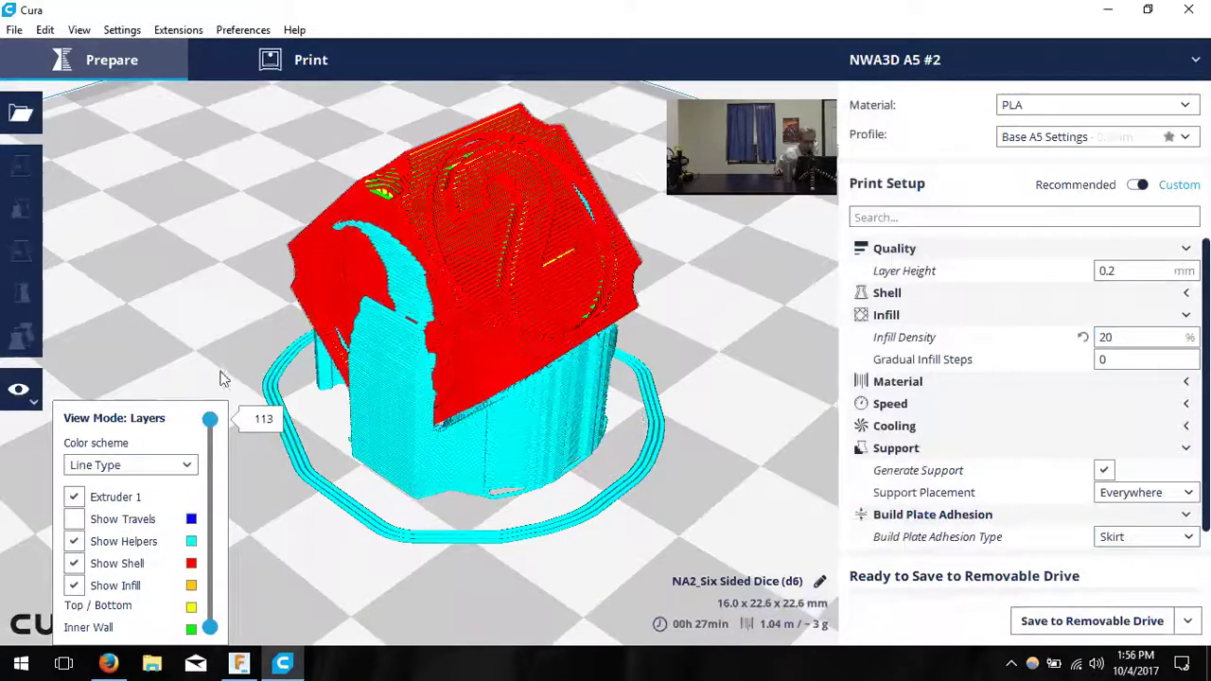
{"action": "right_click_drag", "start_coordinate": [444, 361], "coordinate": [451, 324]}
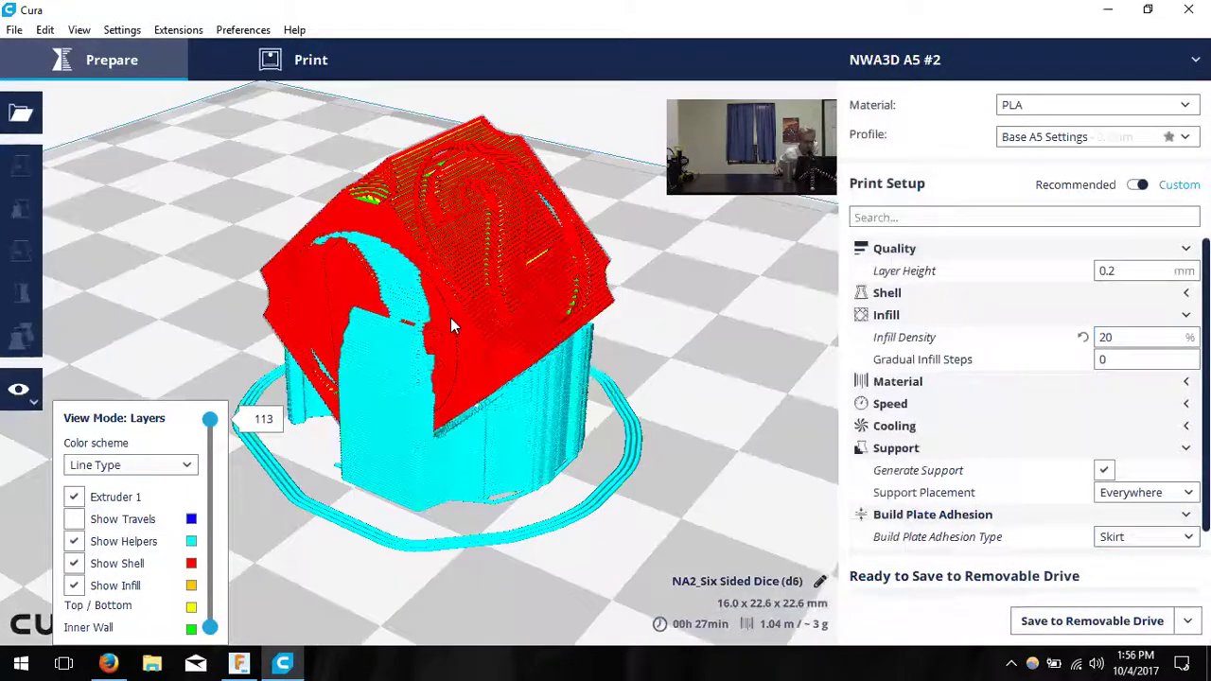
- Rotate the dice back about 45 degrees so it rests flat on one face, deselect it and view the resliced result
{"action": "left_click", "coordinate": [531, 364]}
{"action": "left_click", "coordinate": [21, 251]}
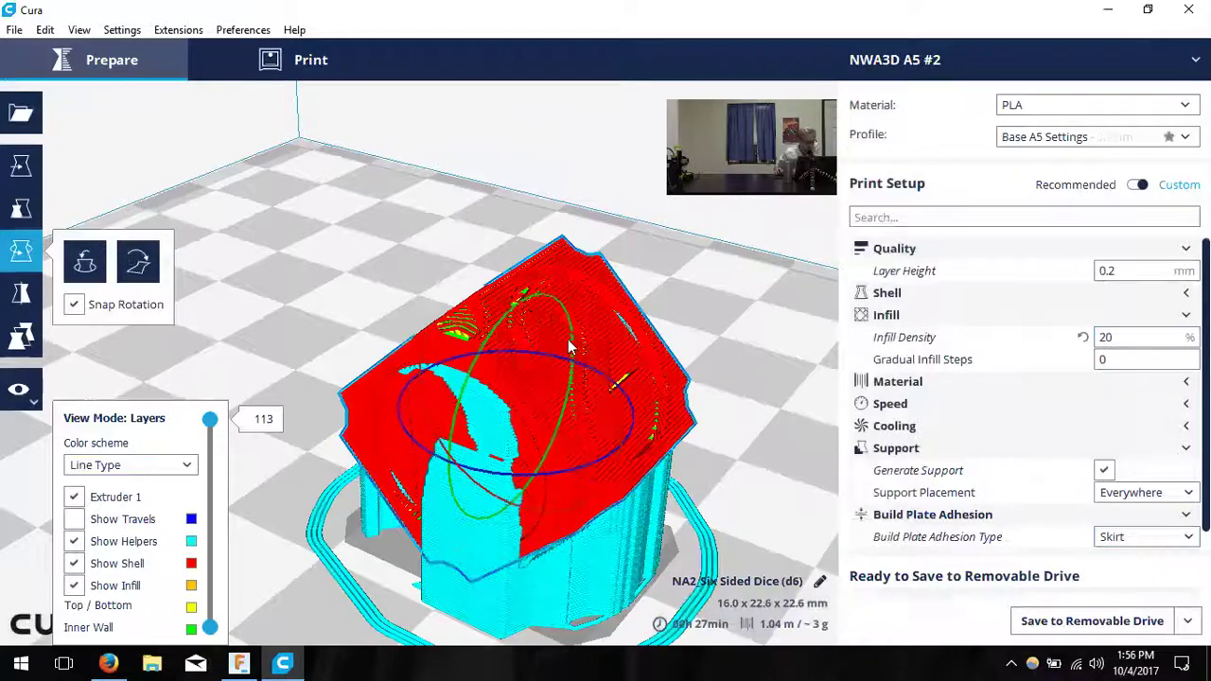
{"action": "right_click_drag", "start_coordinate": [781, 424], "coordinate": [540, 318]}
{"action": "left_click_drag", "start_coordinate": [539, 319], "coordinate": [597, 401]}
{"action": "left_click", "coordinate": [716, 473]}
{"action": "right_click_drag", "start_coordinate": [730, 454], "coordinate": [475, 516]}
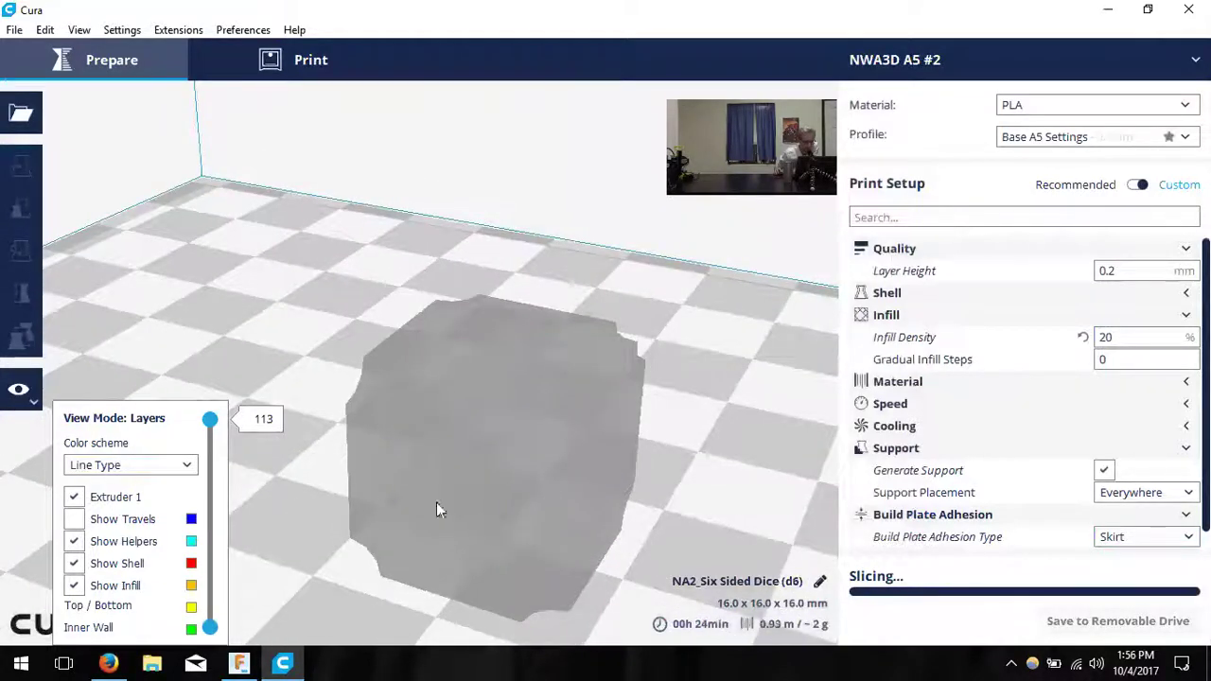
{"action": "right_click_drag", "start_coordinate": [577, 544], "coordinate": [481, 505]}
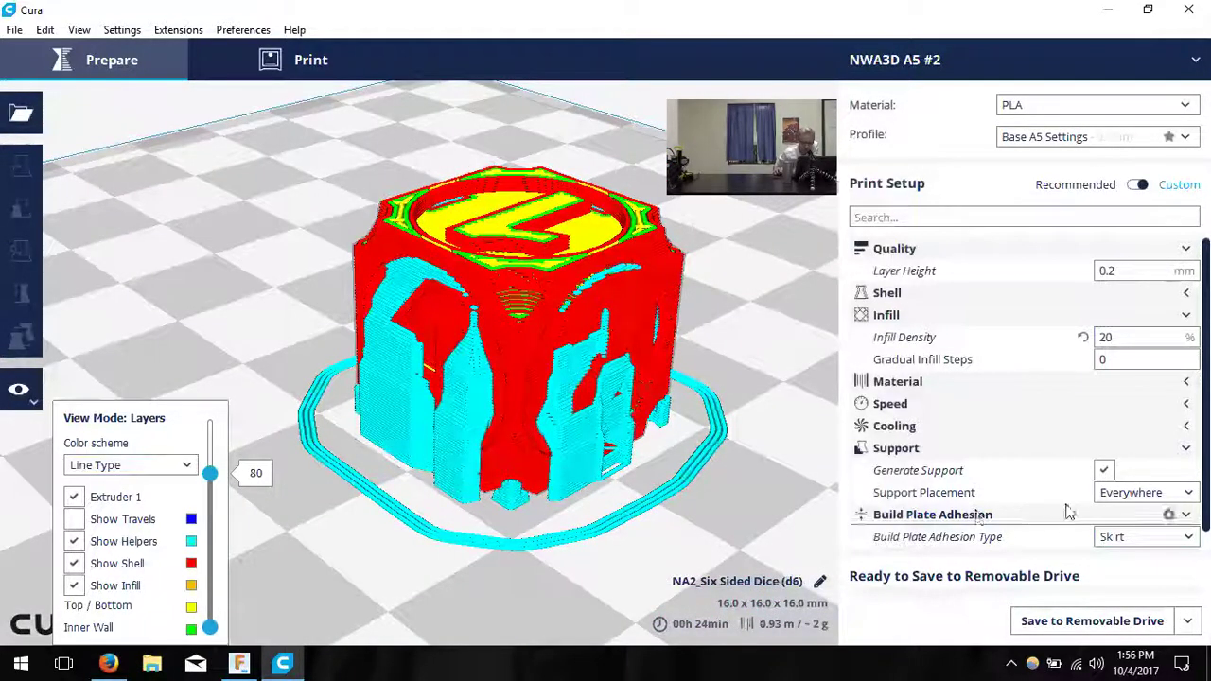
- Turn off Generate Support and inspect the flat dice sliced without supports
{"action": "left_click", "coordinate": [1103, 471]}
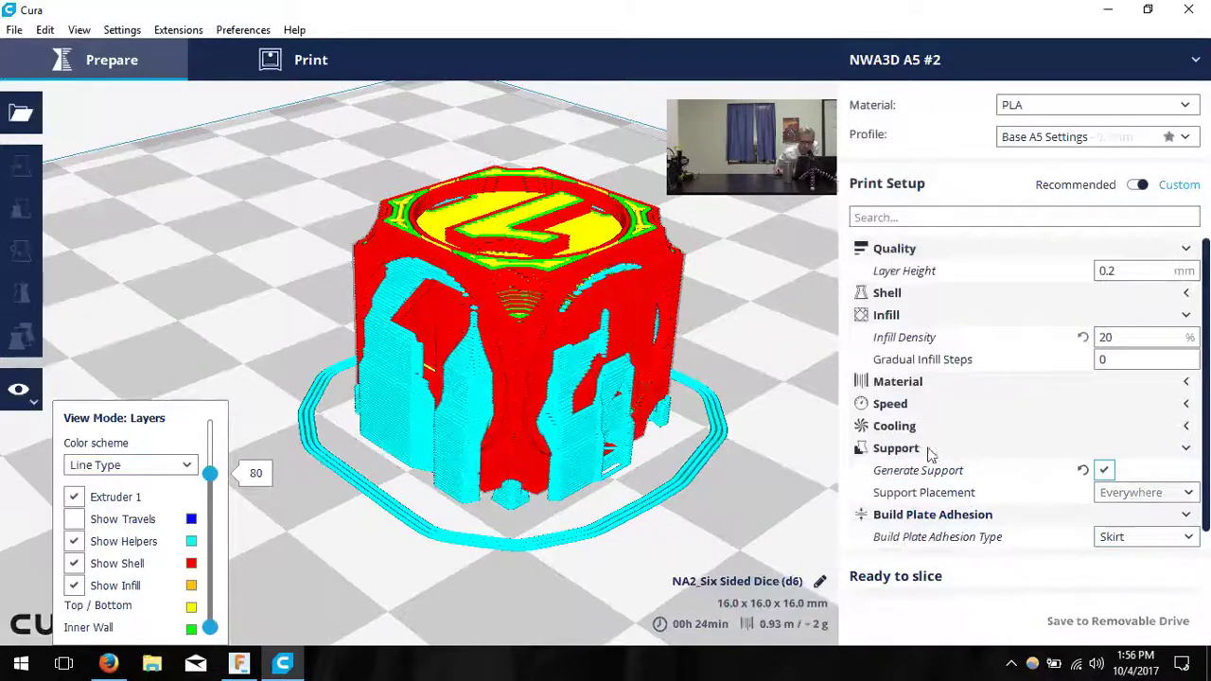
{"action": "left_click", "coordinate": [1104, 470]}
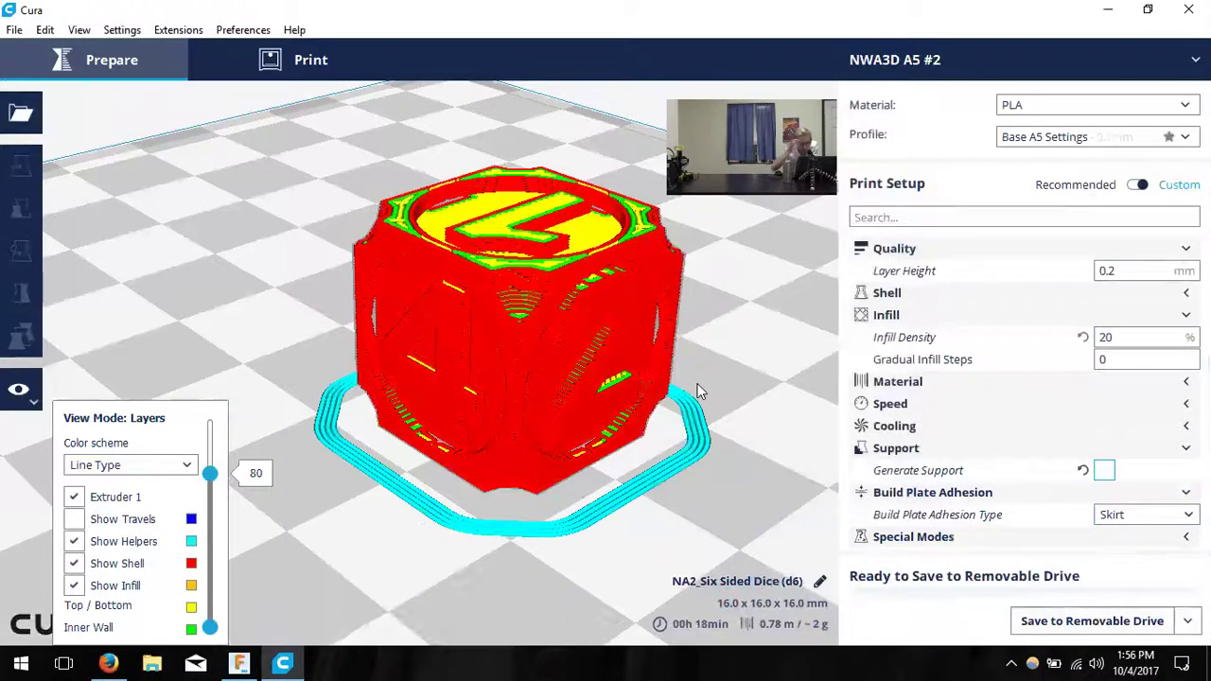
{"action": "right_click_drag", "start_coordinate": [697, 385], "coordinate": [268, 314]}
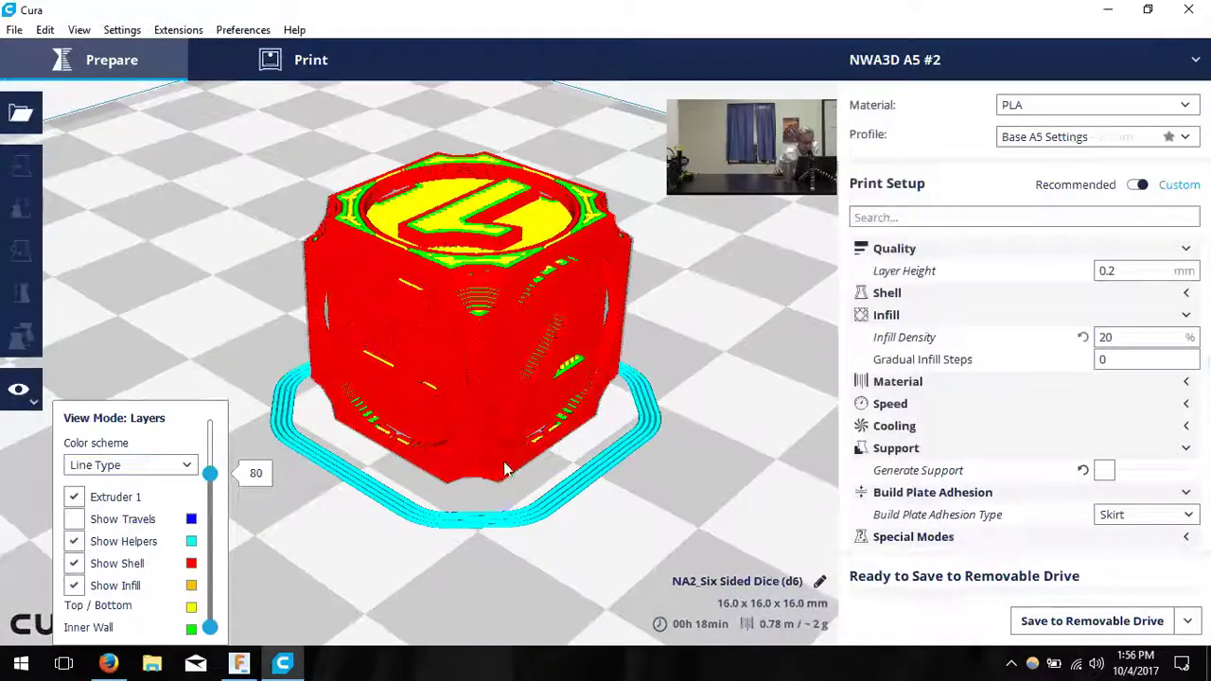
- Turn Generate Support on to compare the sliced dice with supports, and turn it off again
{"action": "left_click", "coordinate": [1104, 470]}
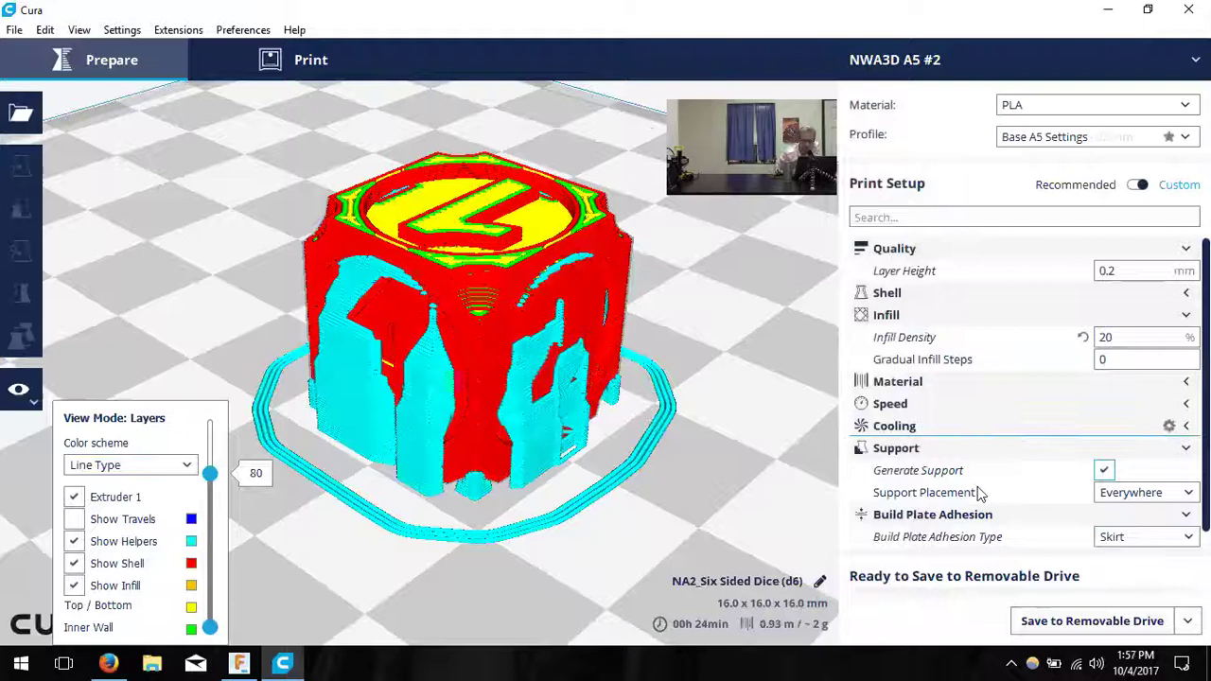
{"action": "left_click", "coordinate": [1104, 471]}
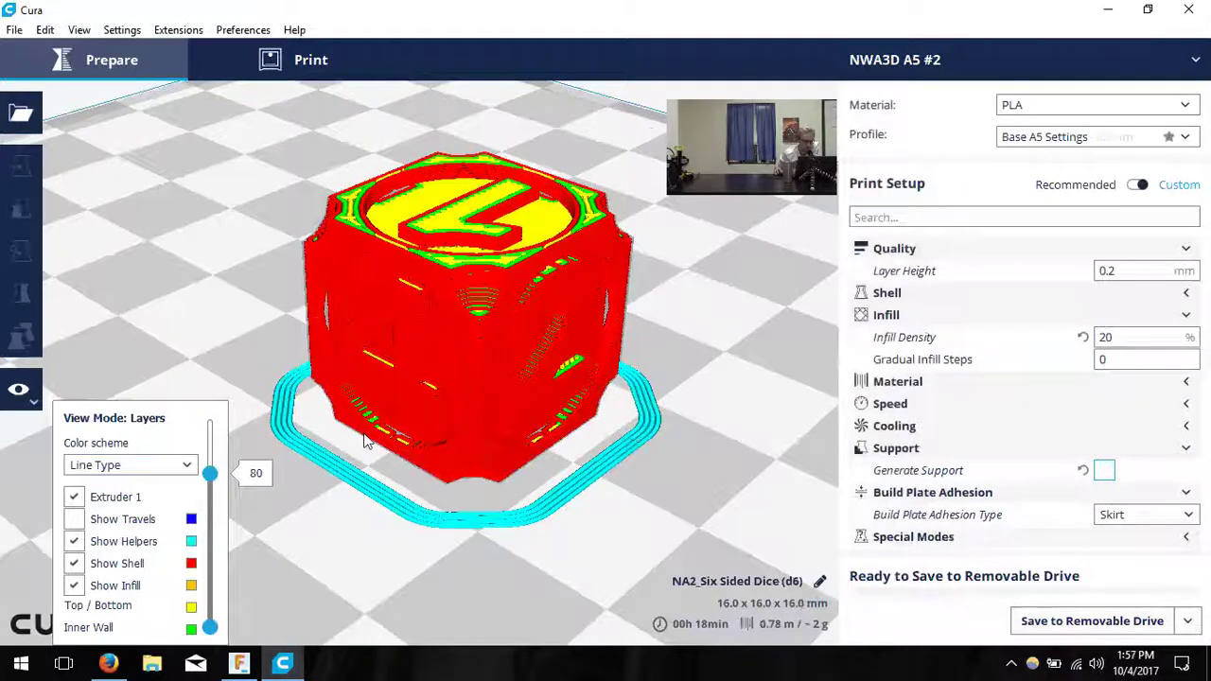
{"action": "right_click", "coordinate": [624, 333]}
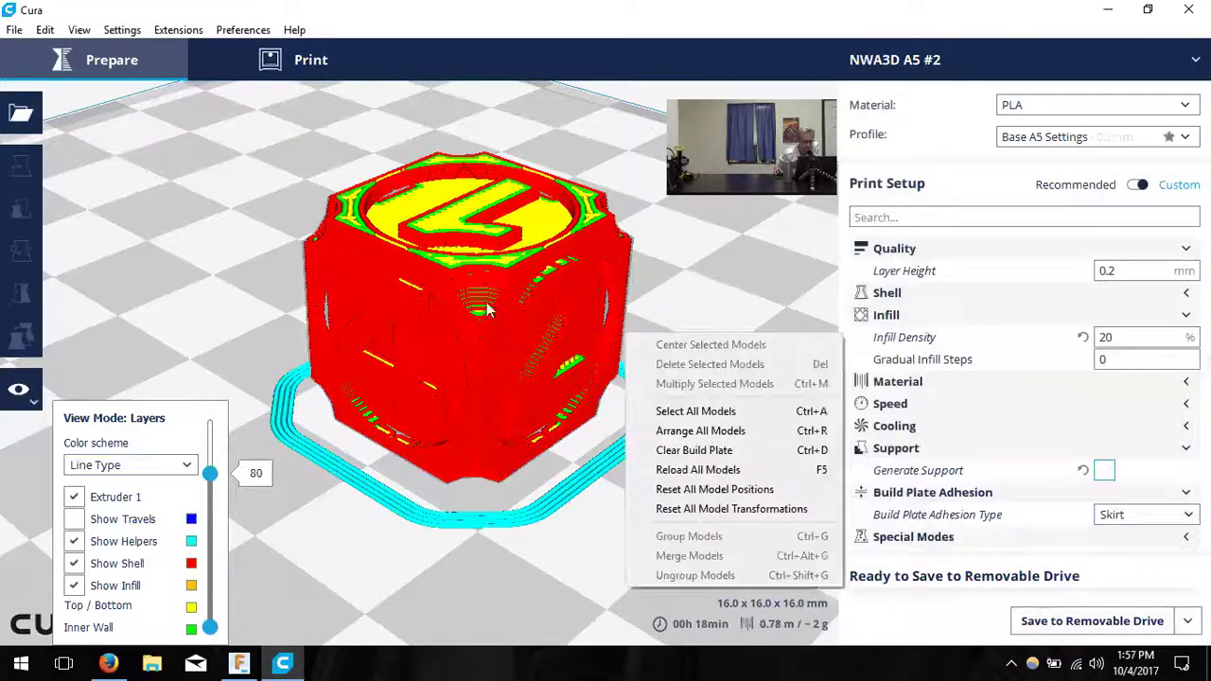
- Dismiss the model context menu and change the output option for the sliced dice to Save to File
{"action": "left_click", "coordinate": [482, 352]}
{"action": "left_click", "coordinate": [682, 361]}
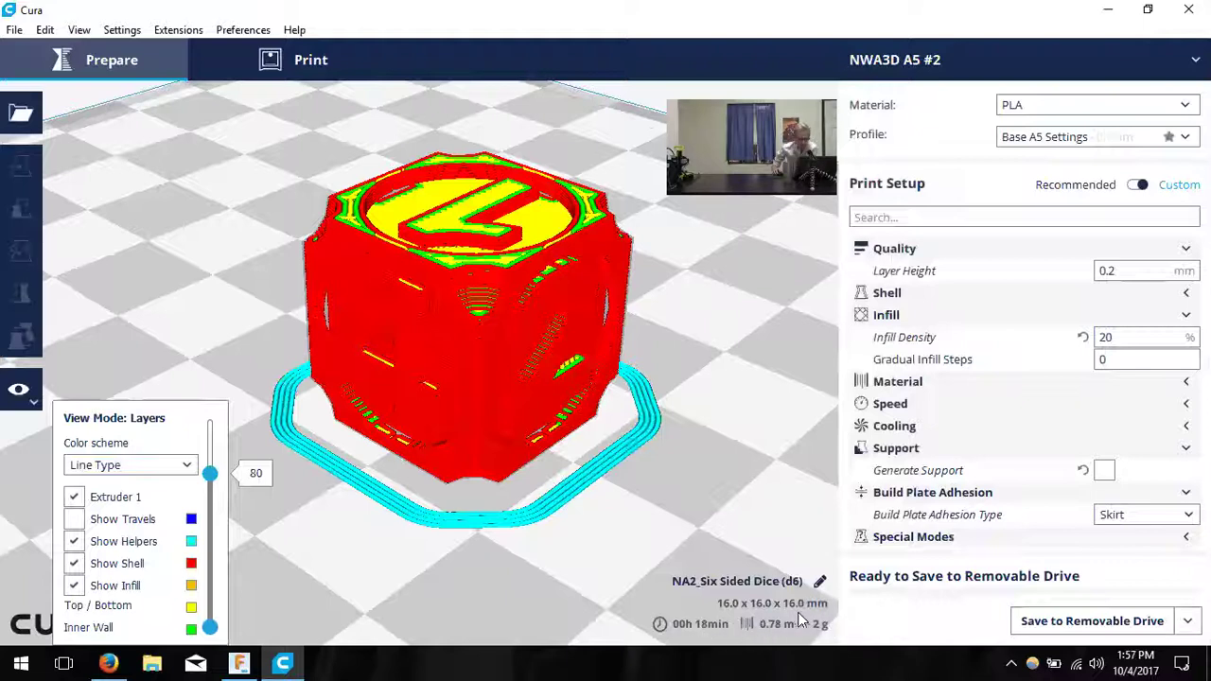
{"action": "left_click", "coordinate": [1187, 621]}
{"action": "left_click", "coordinate": [1187, 620]}
{"action": "left_click", "coordinate": [1187, 621]}
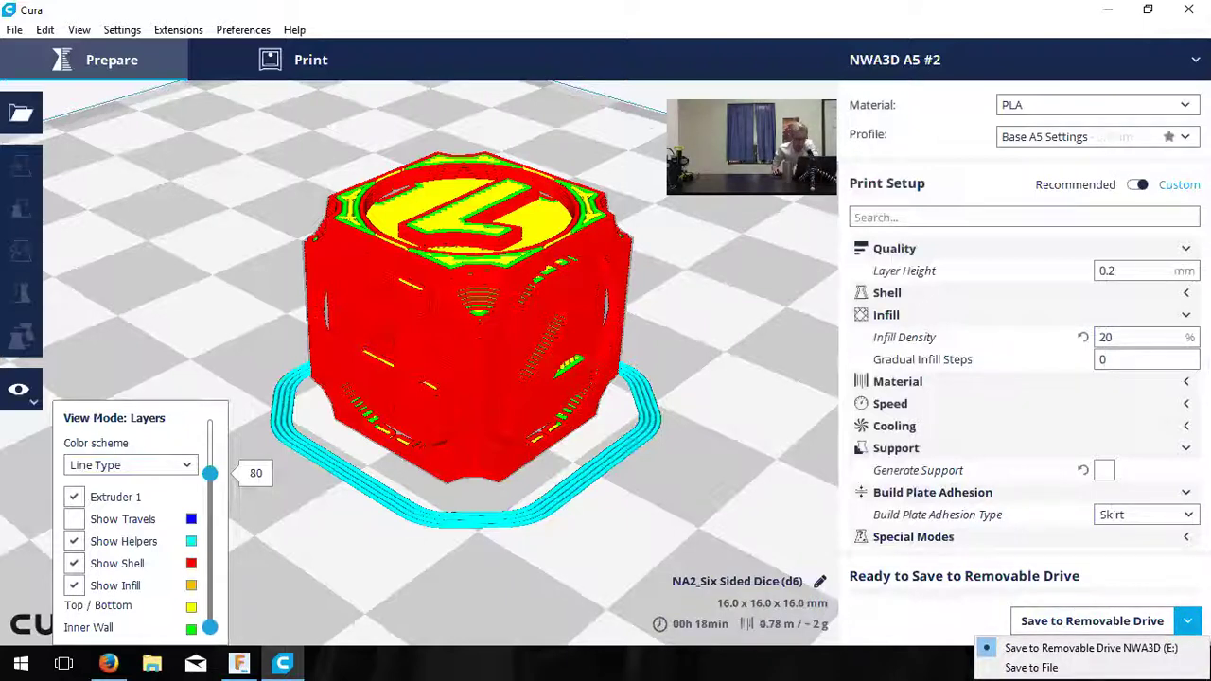
{"action": "left_click", "coordinate": [1135, 663]}
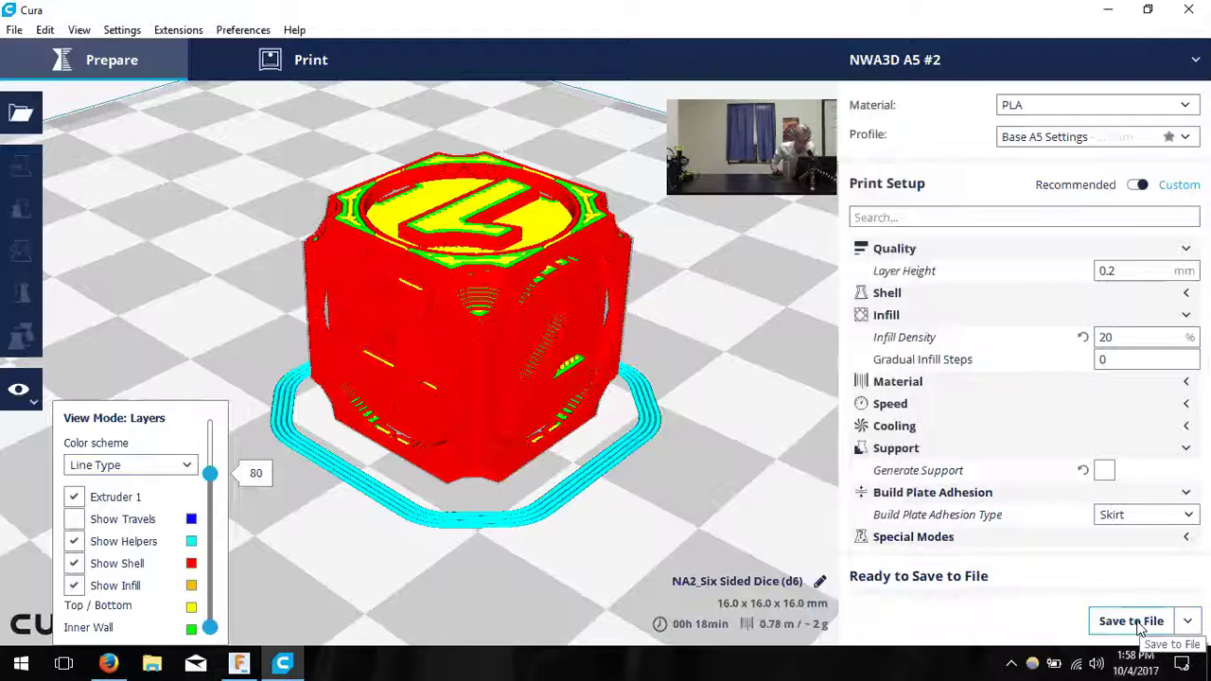
- Save the sliced dice as a GCode file named Dice on the NWA3D (E:) drive, and close Cura
{"action": "left_click", "coordinate": [1140, 628]}
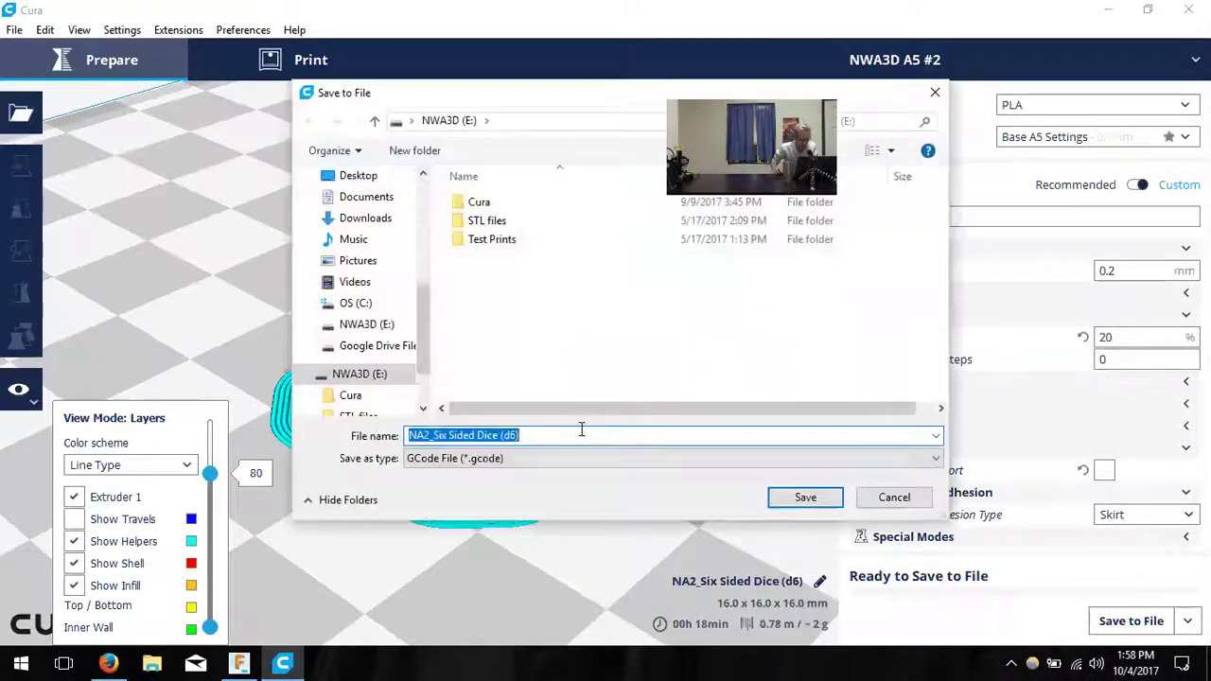
{"action": "type", "text": "Dice"}
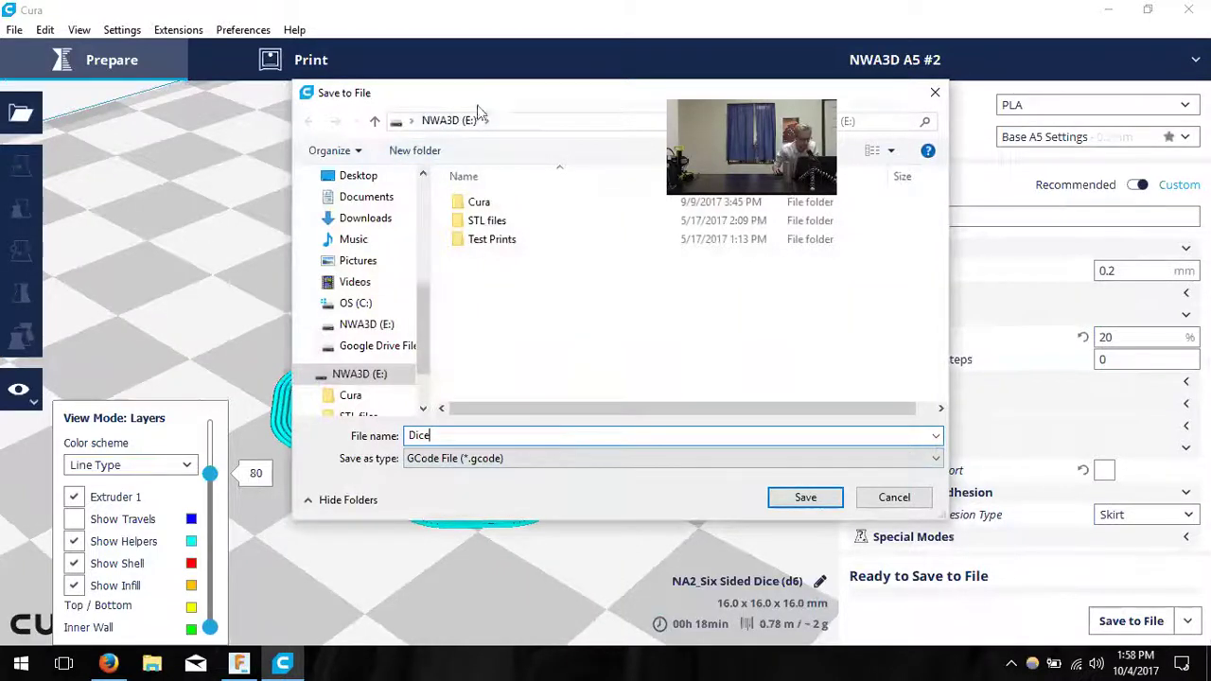
{"action": "left_click_drag", "start_coordinate": [477, 106], "coordinate": [439, 140]}
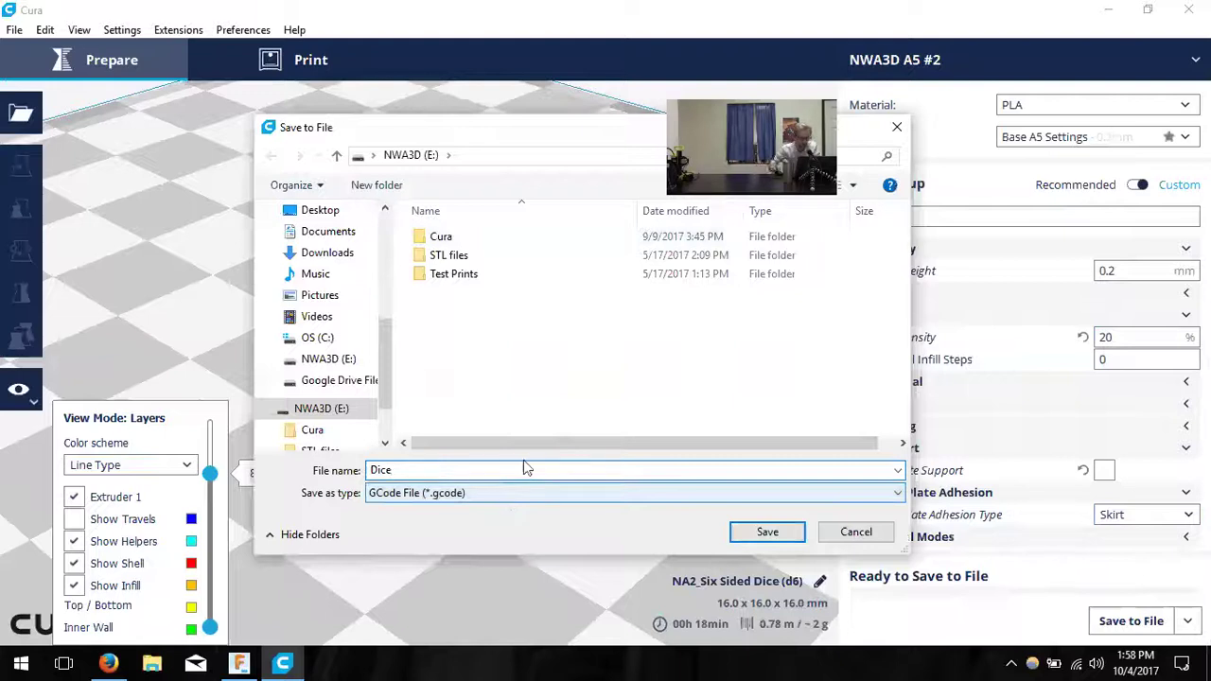
{"action": "left_click", "coordinate": [768, 531]}
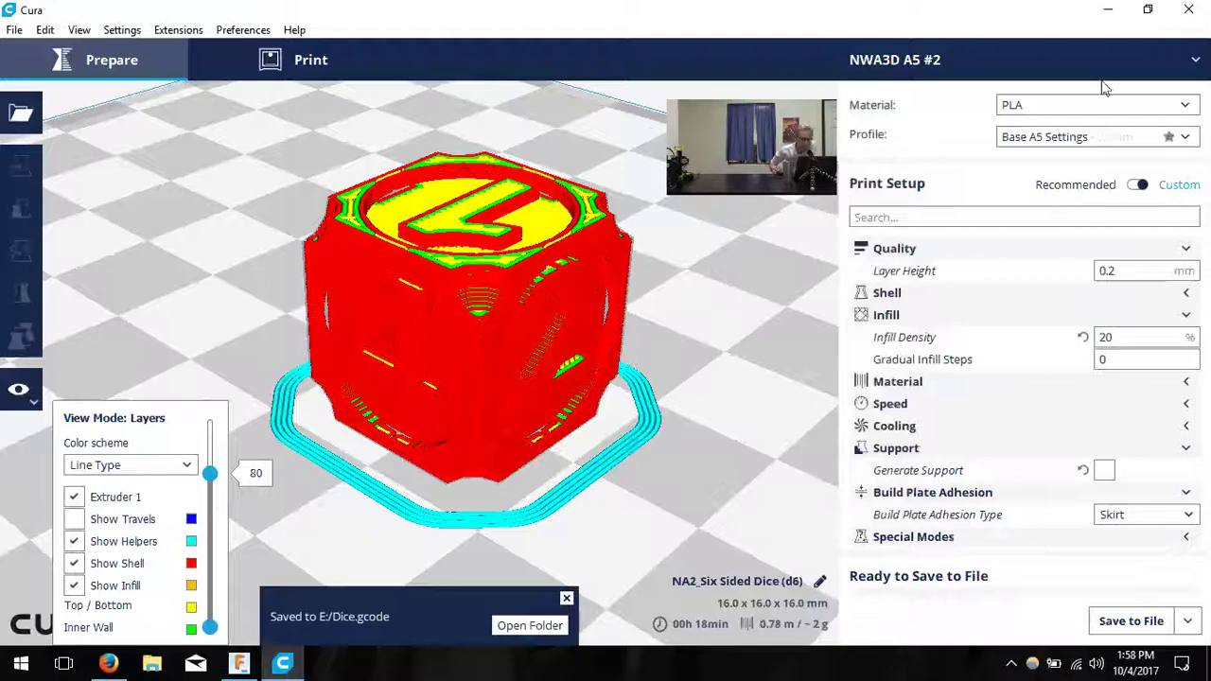
{"action": "left_click", "coordinate": [1188, 10]}
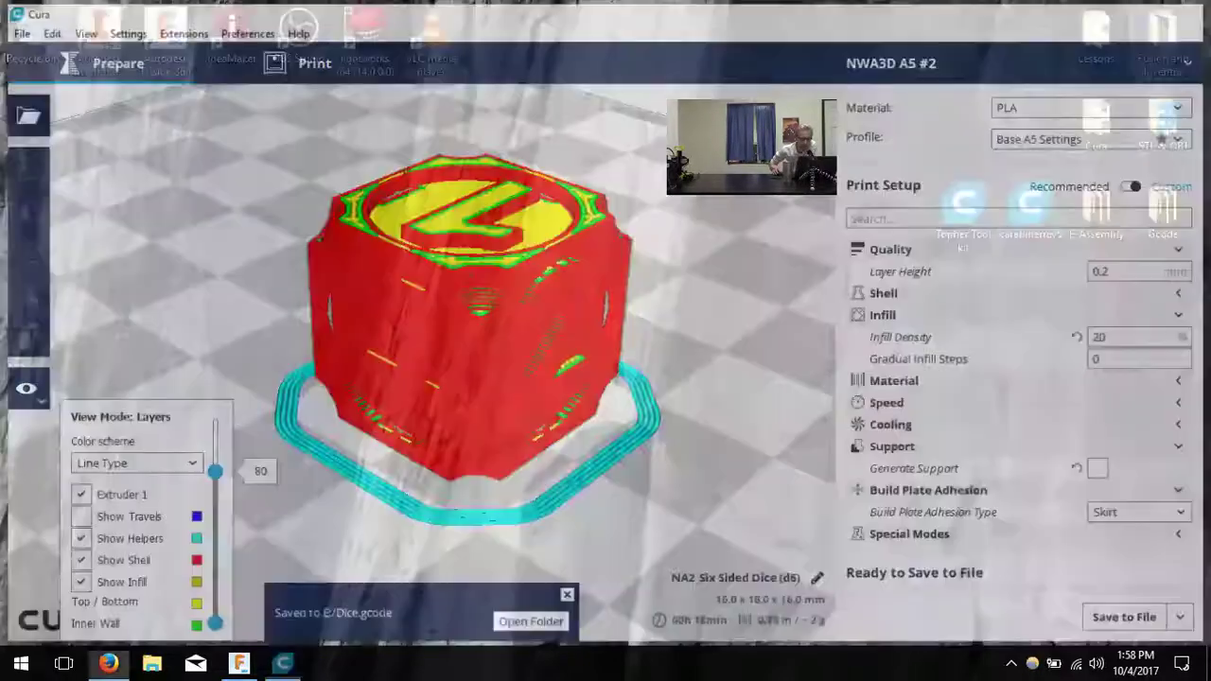
- Switch to File Explorer, eject the NWA3D (E:) drive, and close the File Explorer window
{"action": "left_click", "coordinate": [151, 662]}
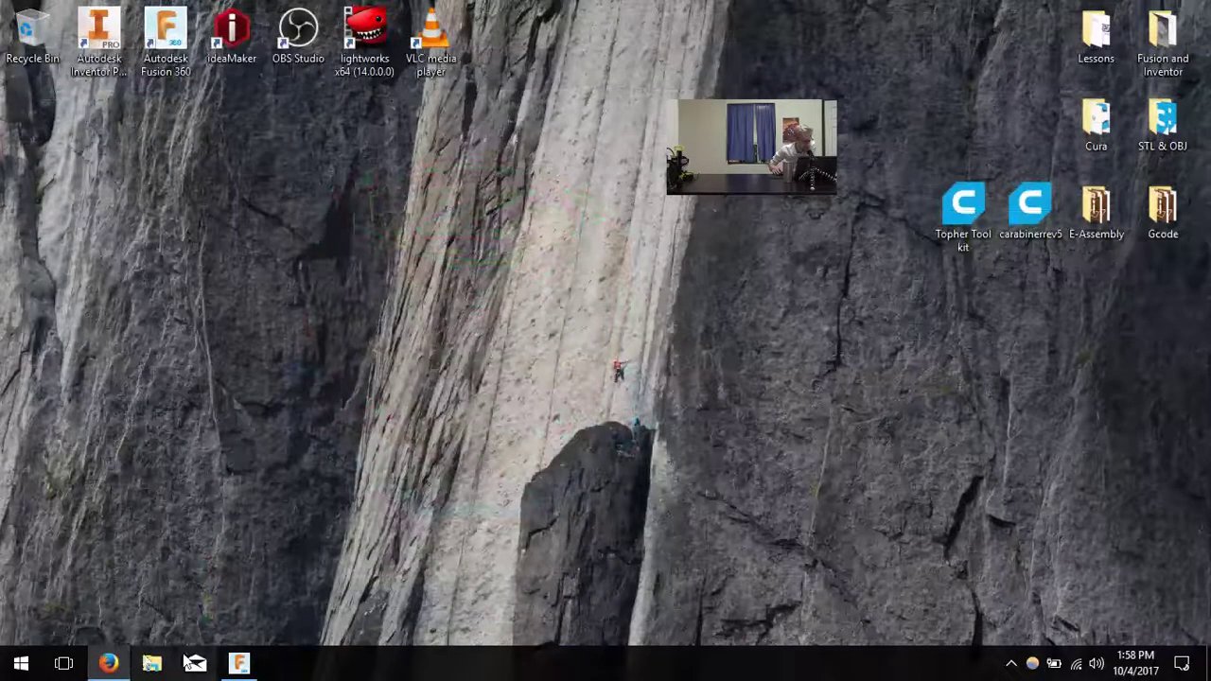
{"action": "scroll", "coordinate": [170, 558], "scroll_direction": "down", "scroll_amount": 2}
{"action": "scroll", "coordinate": [184, 562], "scroll_direction": "down", "scroll_amount": 1}
{"action": "right_click", "coordinate": [195, 482]}
{"action": "left_click", "coordinate": [242, 510]}
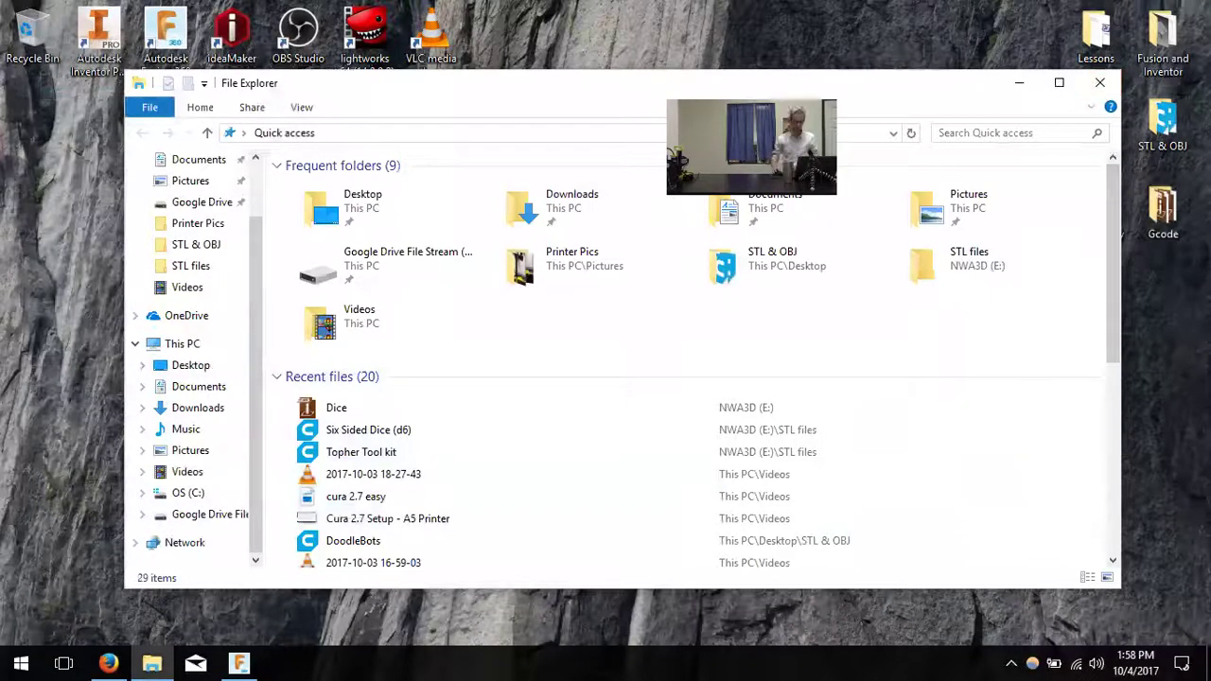
{"action": "left_click", "coordinate": [1099, 82]}
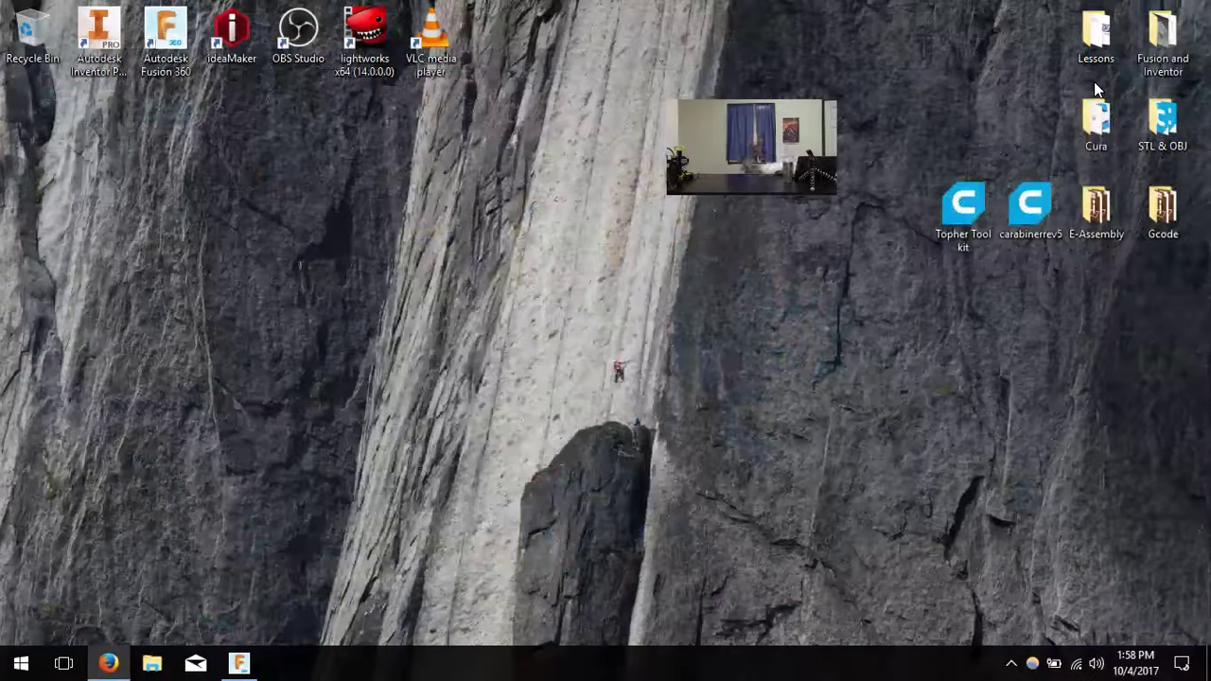